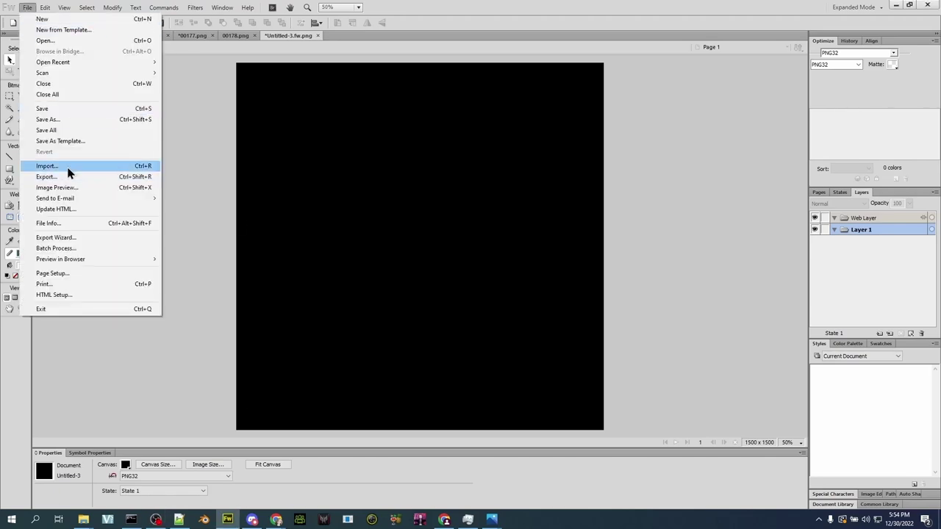
Import yesterday's downloaded image and stretch it to cover the 1500×1500 canvas
click(65, 169)
click(286, 278)
double_click(682, 189)
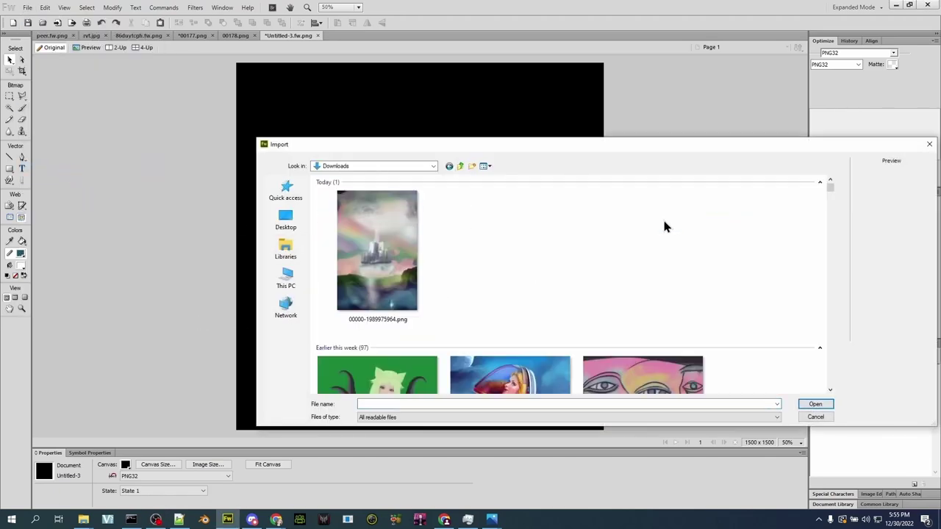
scroll(437, 296, down, 2)
scroll(437, 294, down, 10)
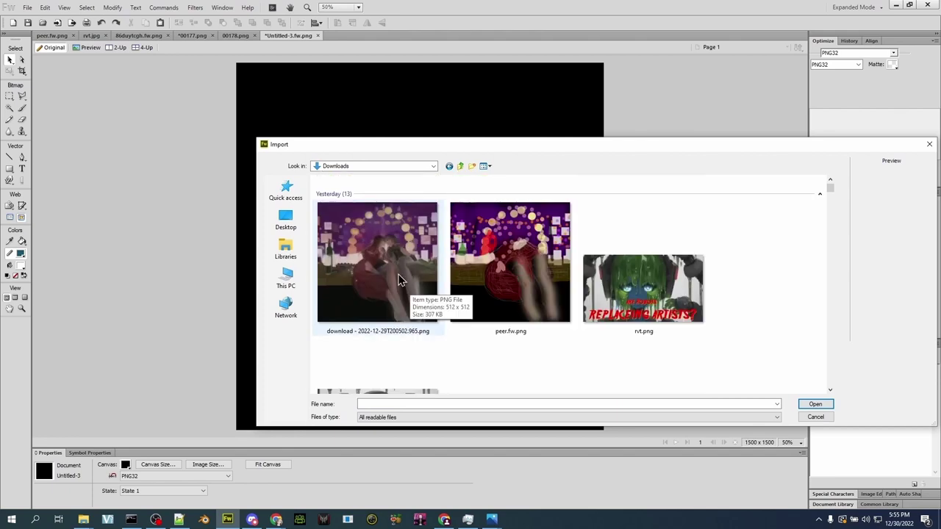
double_click(394, 269)
click(633, 242)
drag(324, 99, 479, 264)
Erase the lower part of the imported image to black
key(e)
mouse_move(409, 258)
mouse_down()
mouse_move(452, 213)
mouse_move(524, 302)
mouse_move(285, 296)
mouse_move(294, 309)
mouse_move(529, 367)
mouse_move(654, 216)
mouse_up()
key(v)
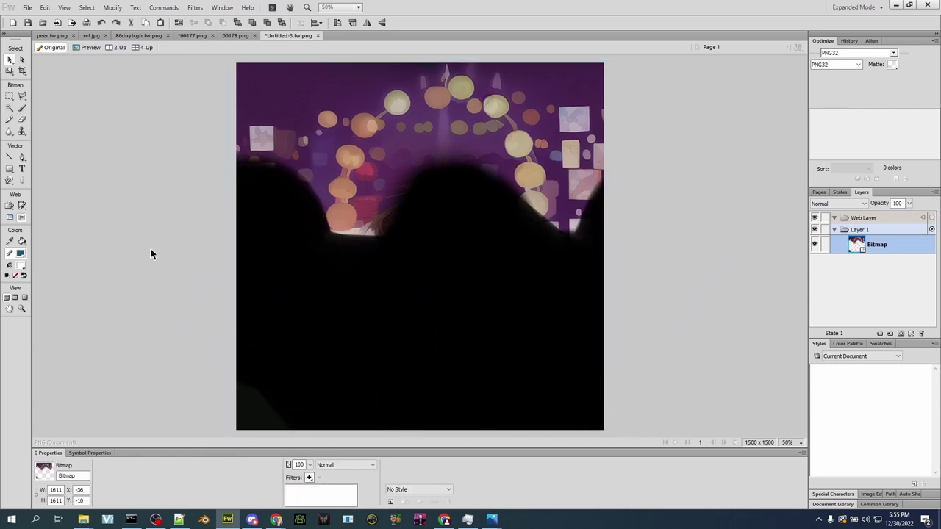
click(150, 248)
Confirm the canvas size stays at 1500×1500
click(112, 7)
mouse_move(121, 16)
click(345, 30)
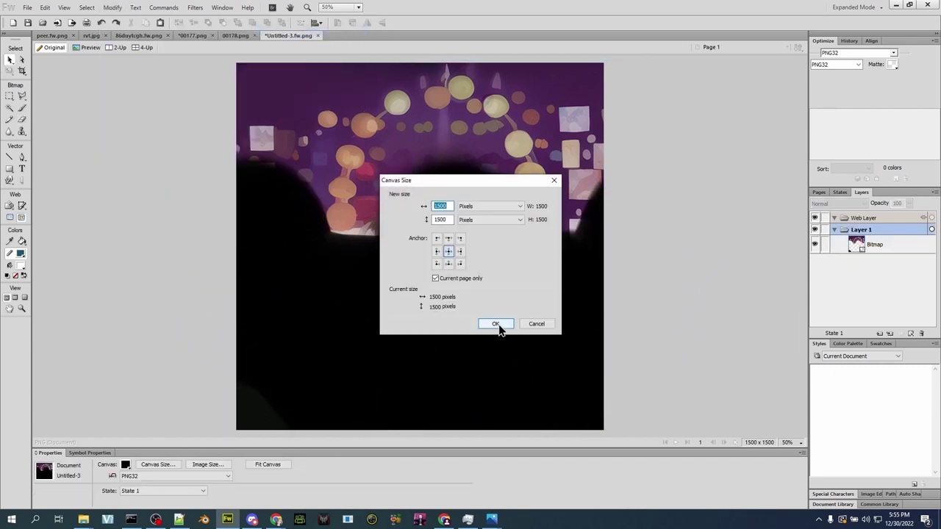
click(499, 326)
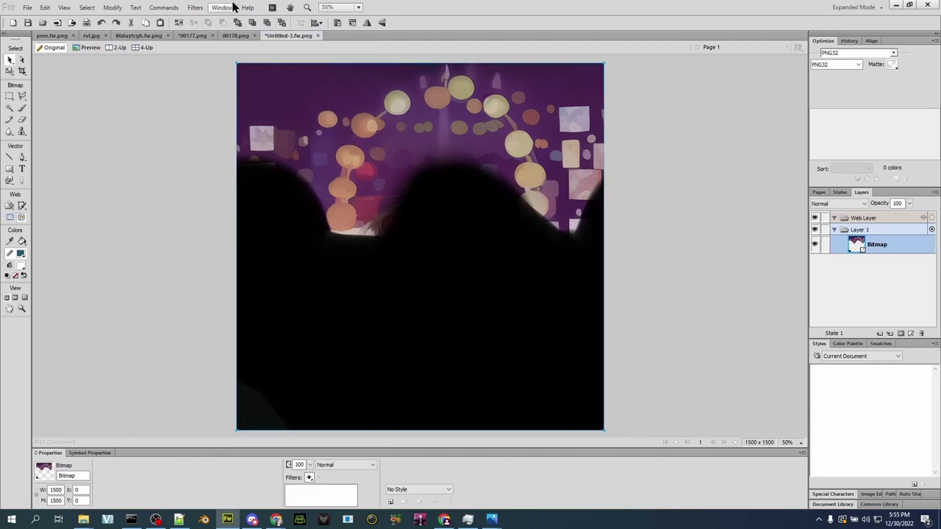
Duplicate the bitmap and flip the copy vertically to mirror it
key(ctrl+shift+d)
click(112, 7)
mouse_move(226, 142)
click(344, 248)
click(732, 258)
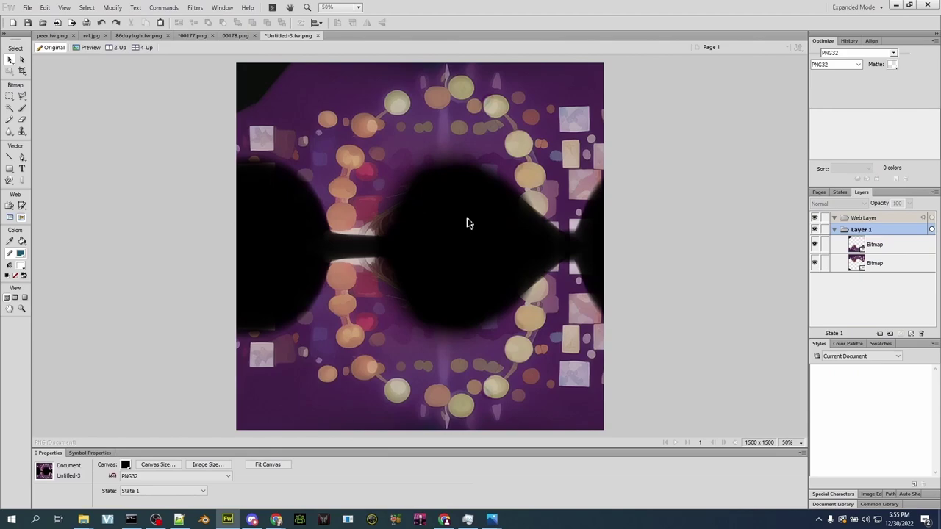
Save the Fireworks composition, then go to Stable Diffusion's txt2img page
click(28, 7)
click(33, 110)
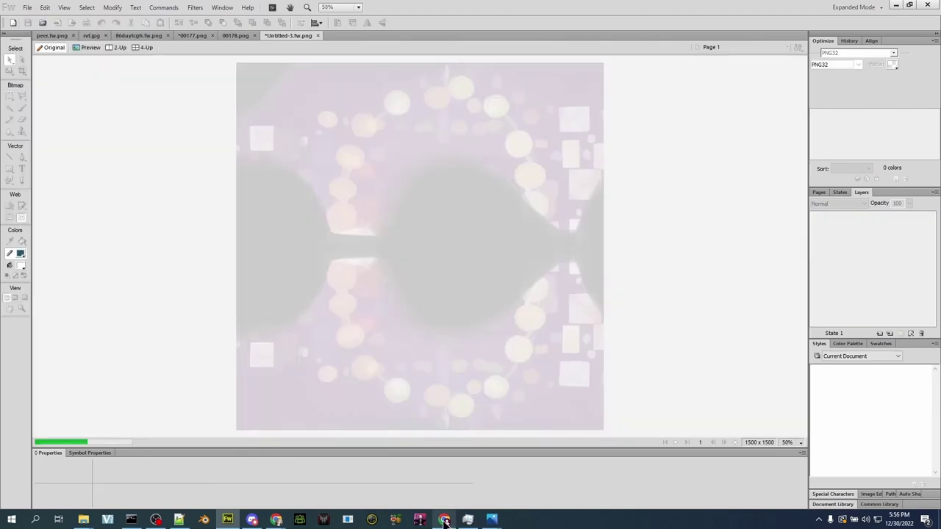
click(444, 519)
click(69, 101)
click(33, 100)
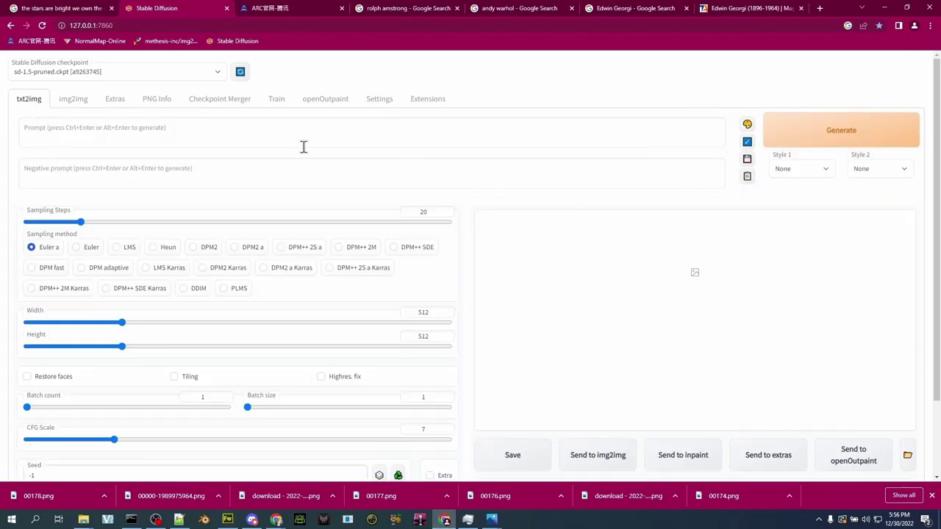
Prompt an ascii-art woman's face made of numbers on black, raise batch count, and generate
click(290, 140)
text(ascii art,)
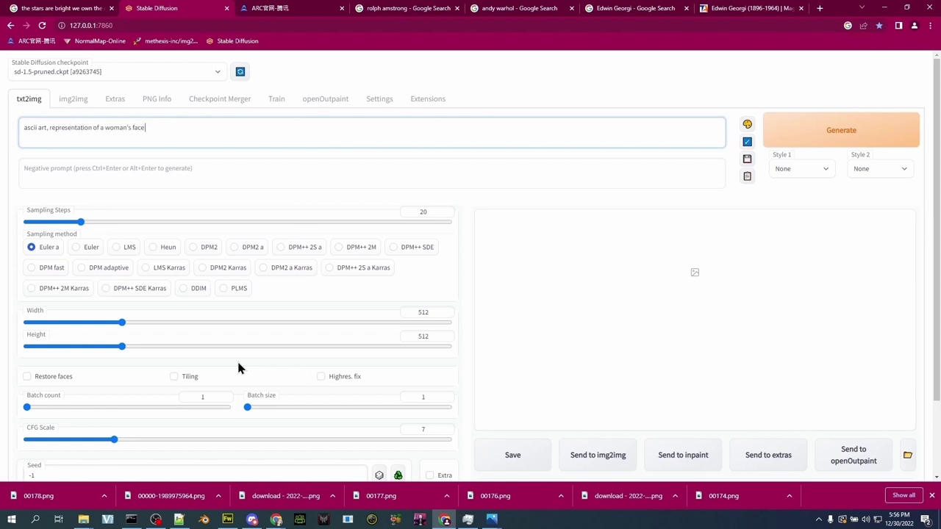
text(representation of a woman's face with numbers)
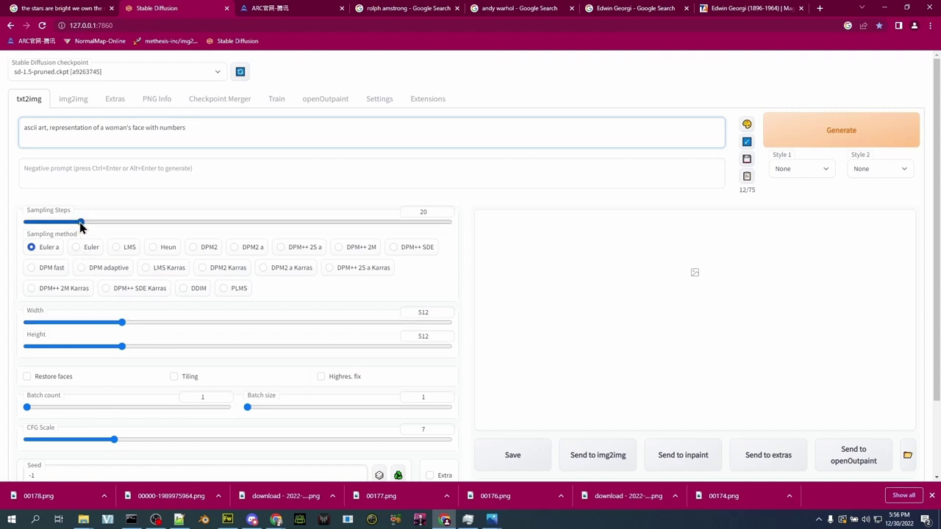
drag(63, 407, 39, 409)
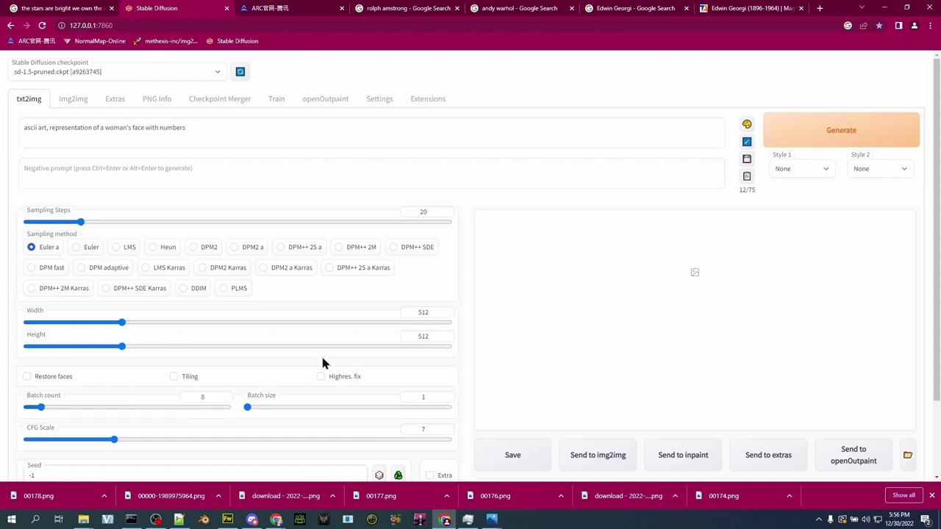
click(804, 137)
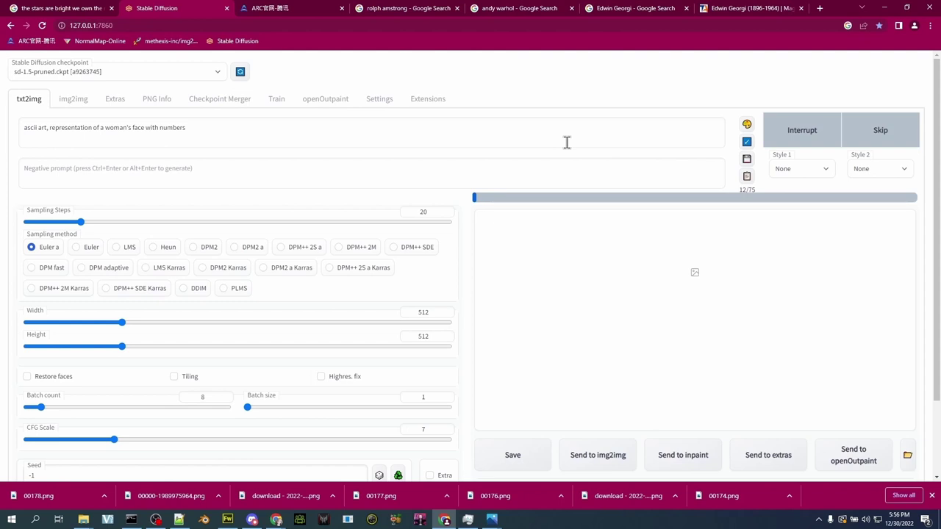
click(333, 135)
text(on black background, col)
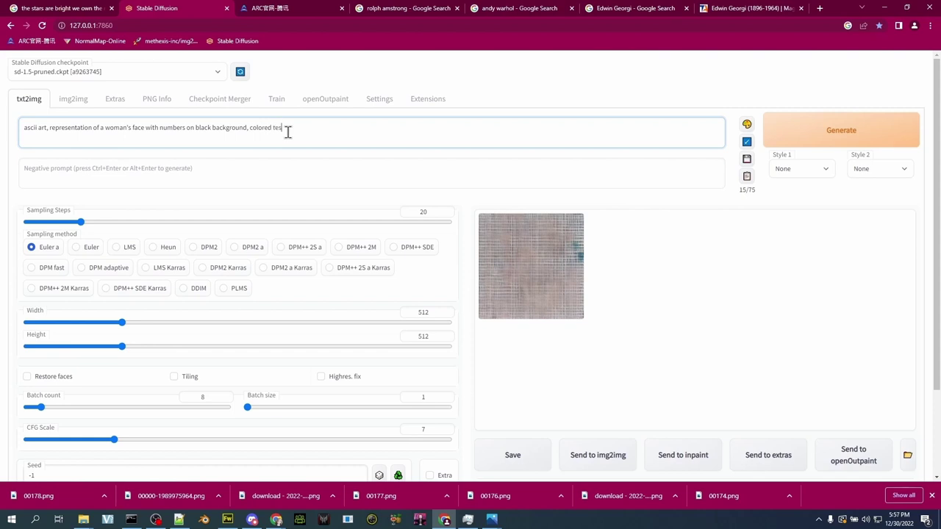
text(or)
click(819, 130)
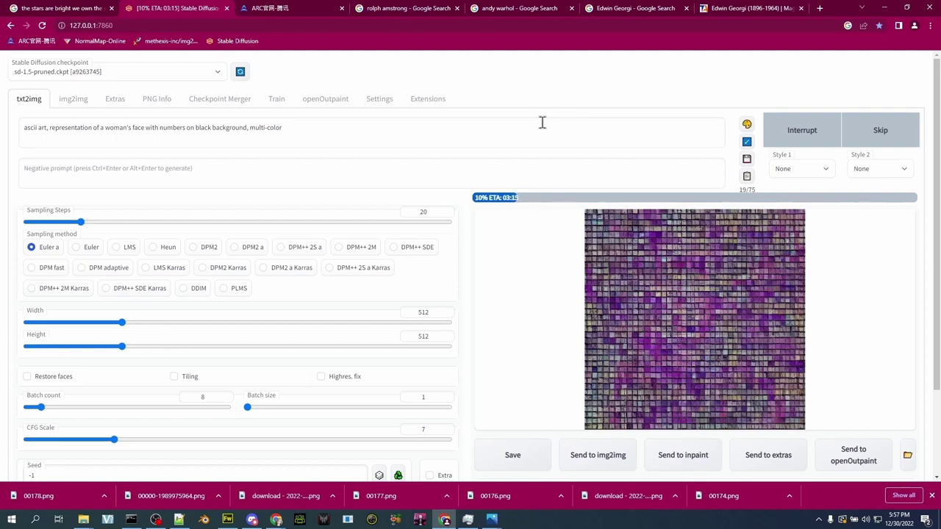
Set the image size to 704, add 'detailed, centered,' to the prompt, and regenerate
drag(122, 323, 162, 346)
click(109, 126)
click(49, 127)
text(detailed,)
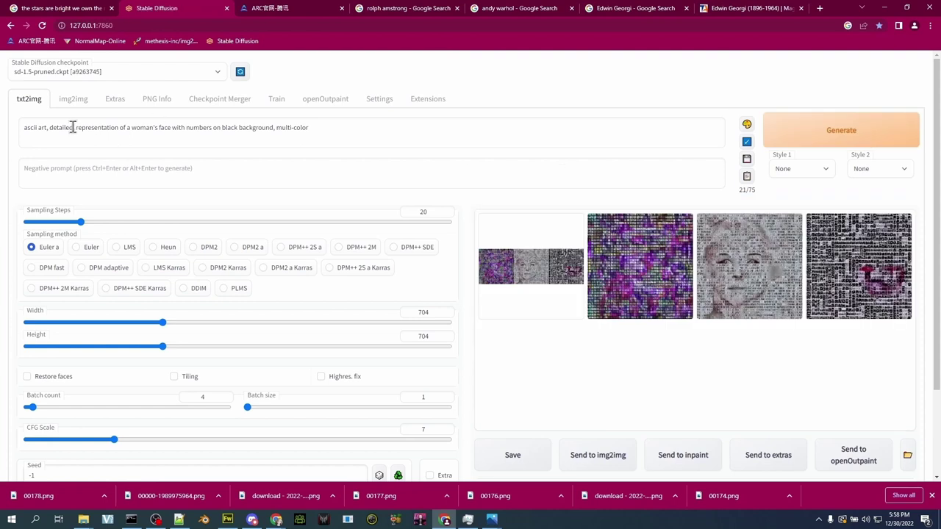
click(75, 127)
text(centered,)
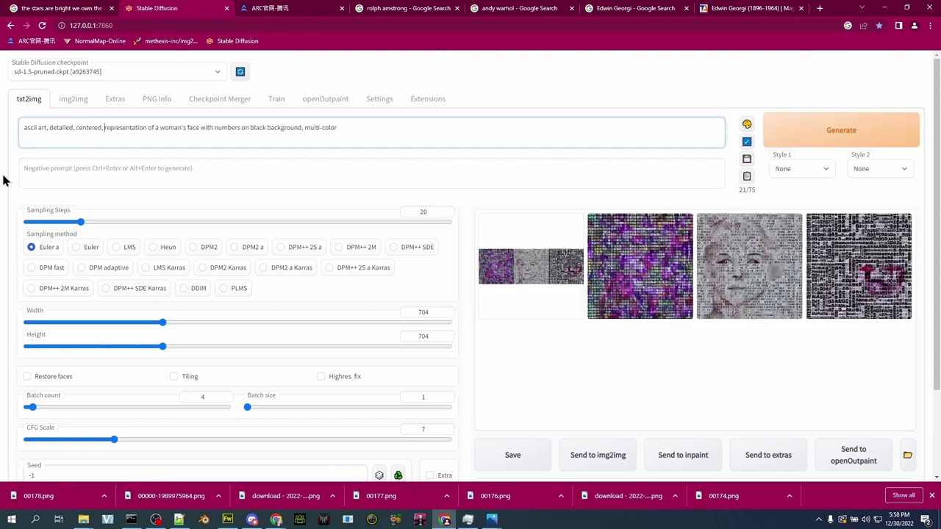
click(775, 132)
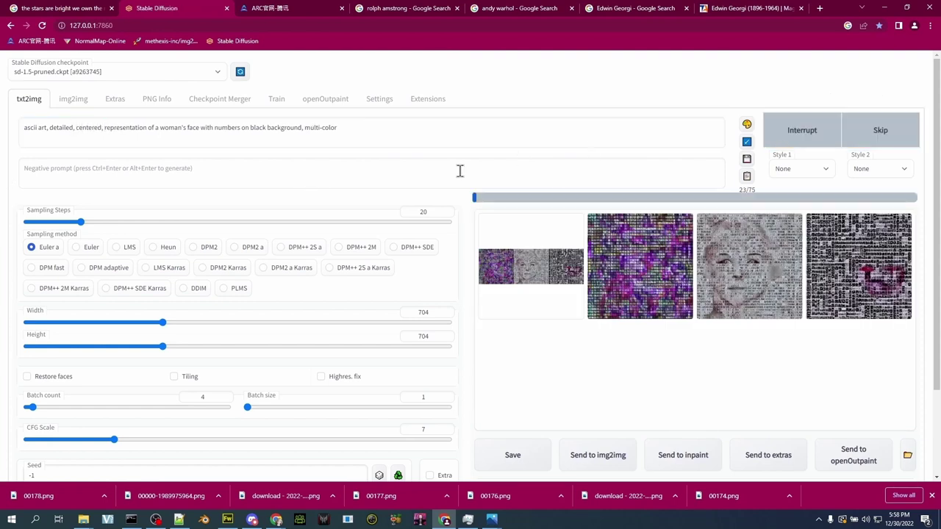
Save the purple ASCII-grid result to downloads, then interrupt the next generation run
click(639, 265)
click(637, 269)
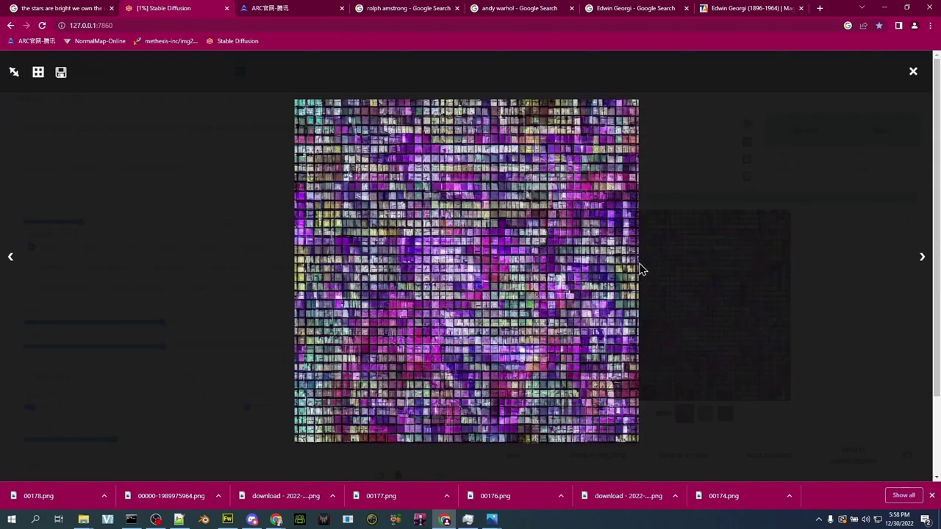
right_click(431, 218)
click(441, 230)
click(363, 272)
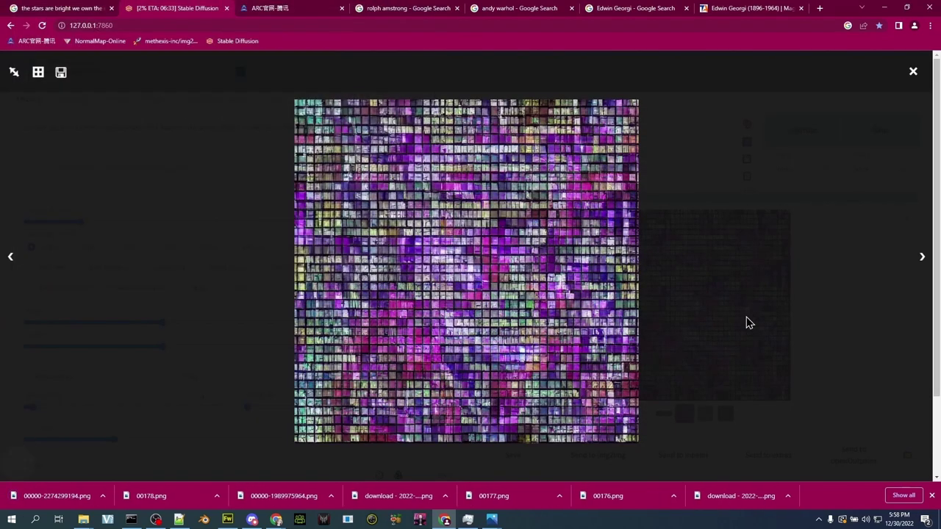
click(745, 321)
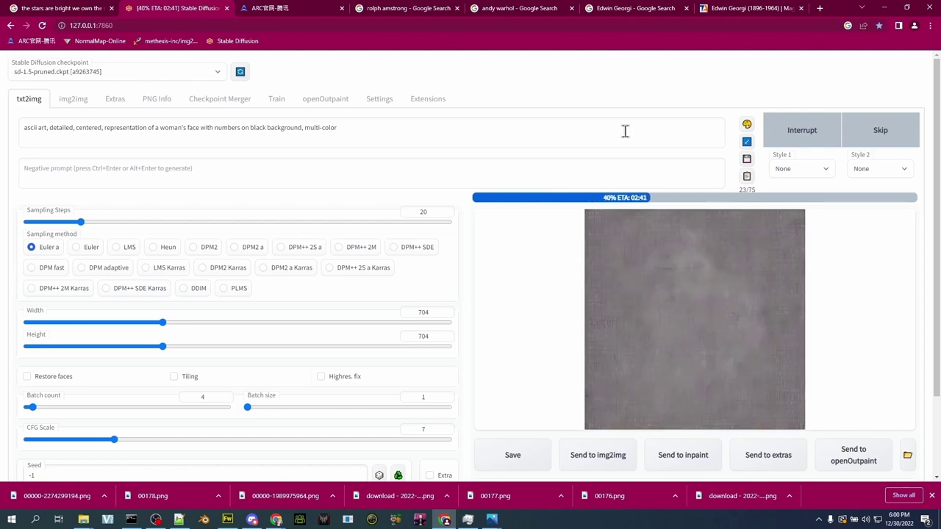
click(797, 136)
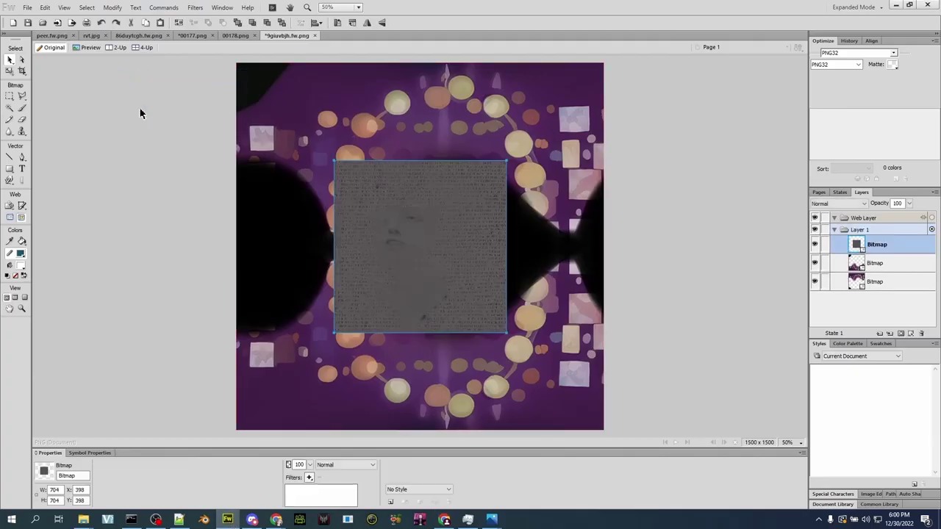
Scale the pasted ASCII face over the canvas and invert its colours
key(ctrl+t)
drag(334, 161, 91, 201)
drag(349, 144, 471, 264)
click(308, 477)
mouse_move(342, 387)
click(441, 443)
Move the face layer below the others and test Overlay blending, reverting to Normal
drag(377, 209, 378, 211)
drag(903, 248, 878, 245)
click(346, 465)
click(351, 387)
drag(350, 384, 346, 330)
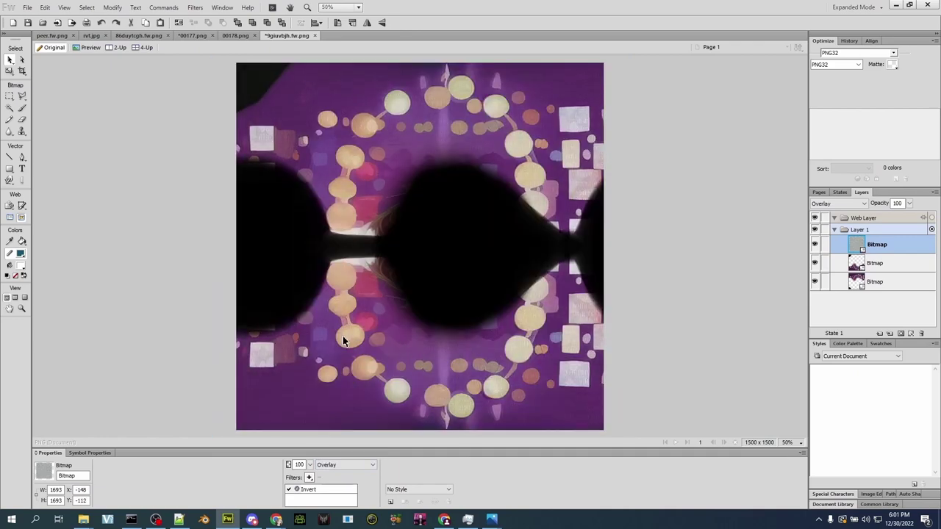
click(346, 465)
scroll(344, 353, up, 5)
click(331, 272)
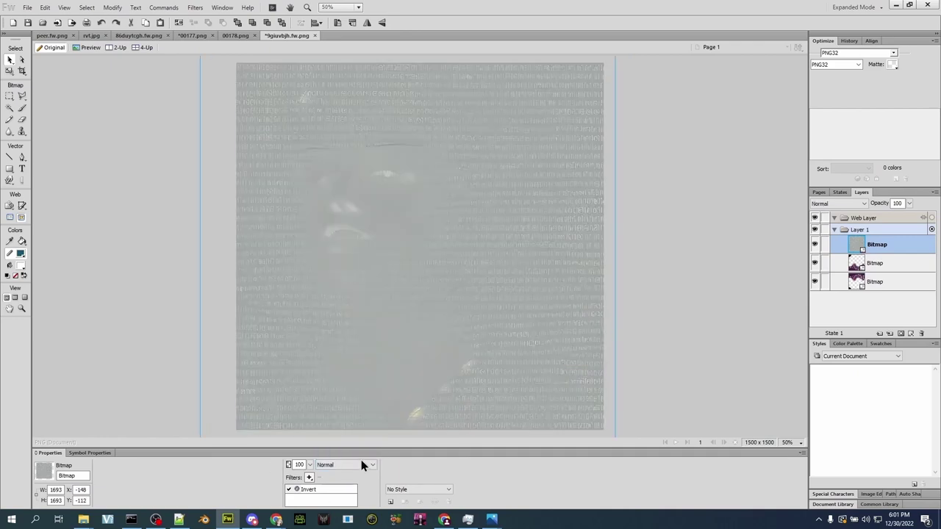
Raise the face's brightness and contrast, then set its blend mode to Overlay
click(309, 477)
mouse_move(391, 388)
click(448, 399)
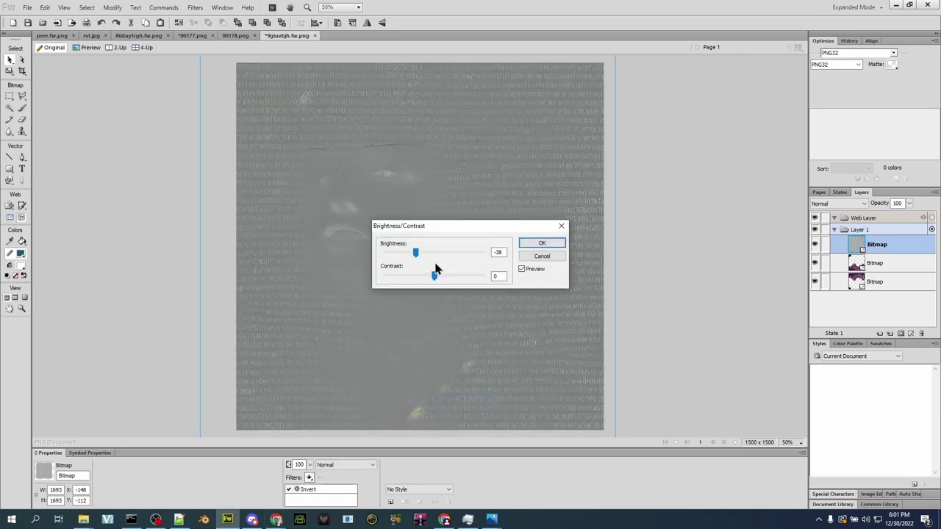
drag(457, 277, 459, 277)
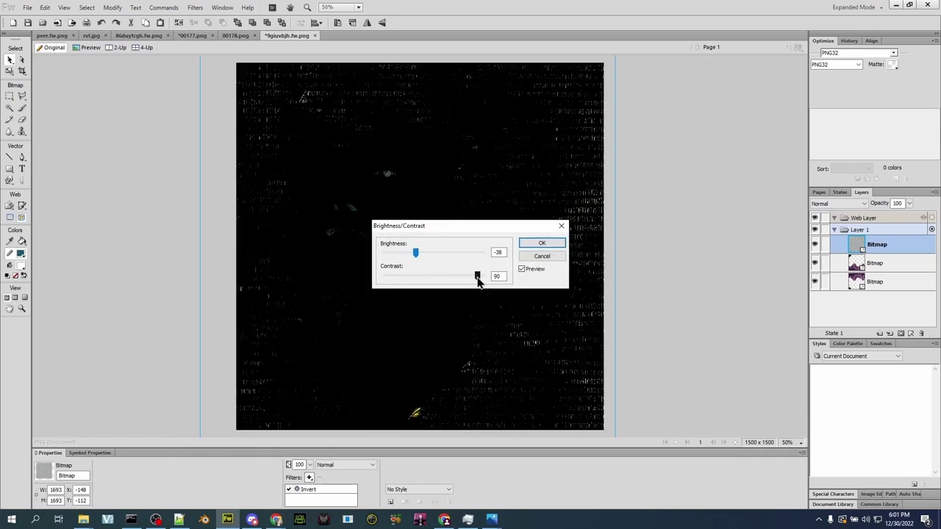
drag(415, 252, 431, 251)
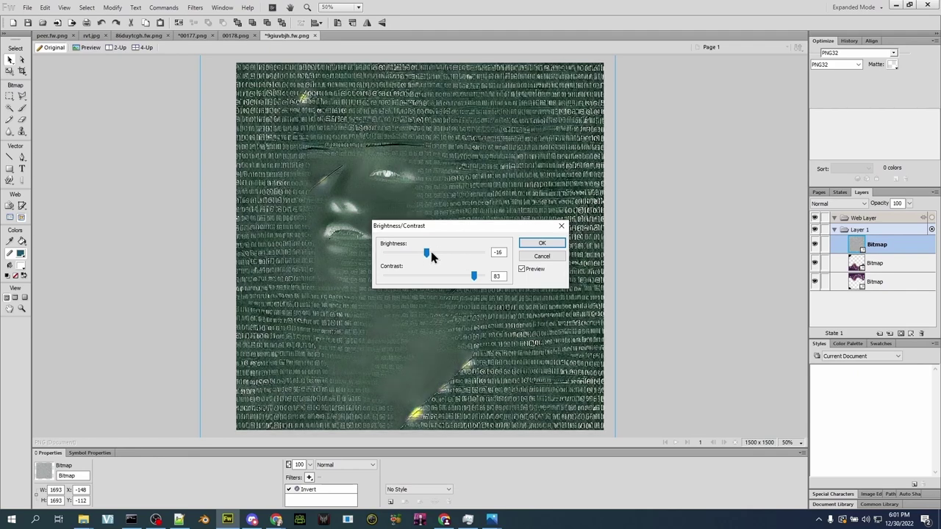
click(543, 243)
click(352, 462)
click(352, 385)
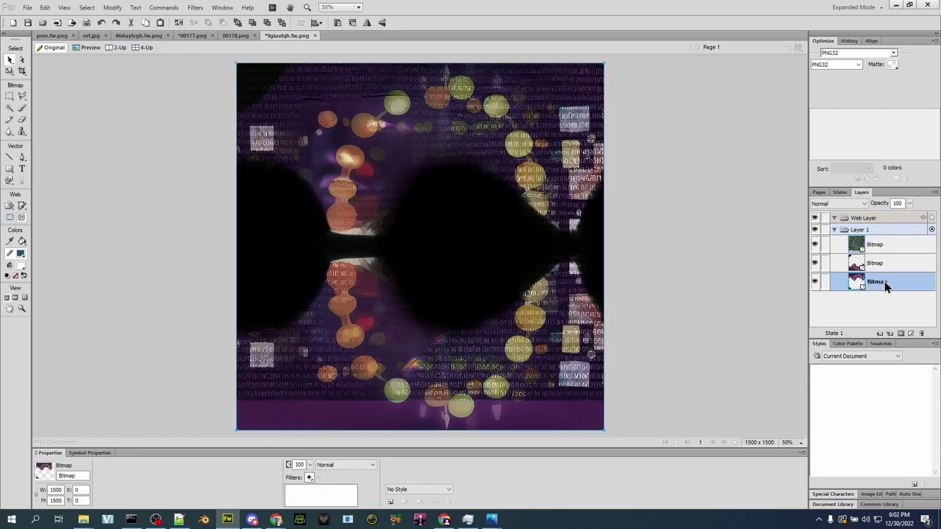
Blur the orange blobs around the face in the upper left
click(9, 132)
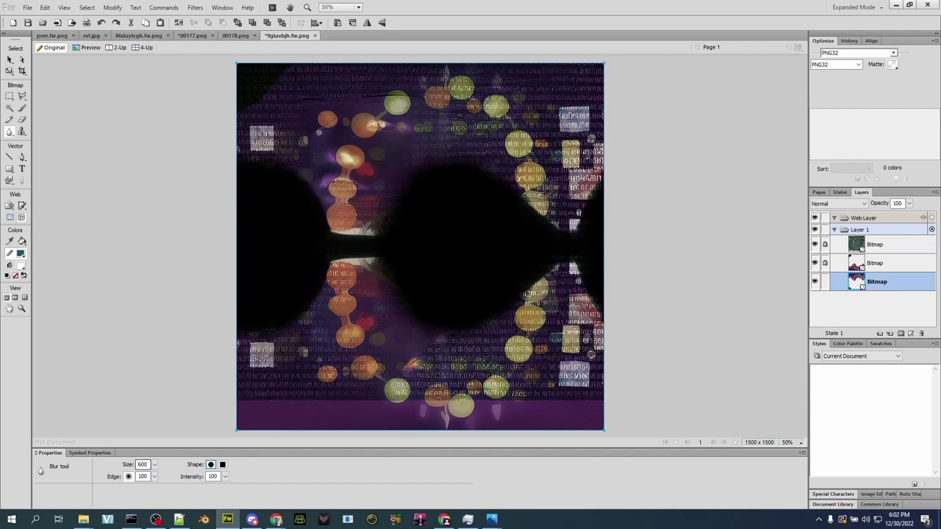
key(ctrl+z)
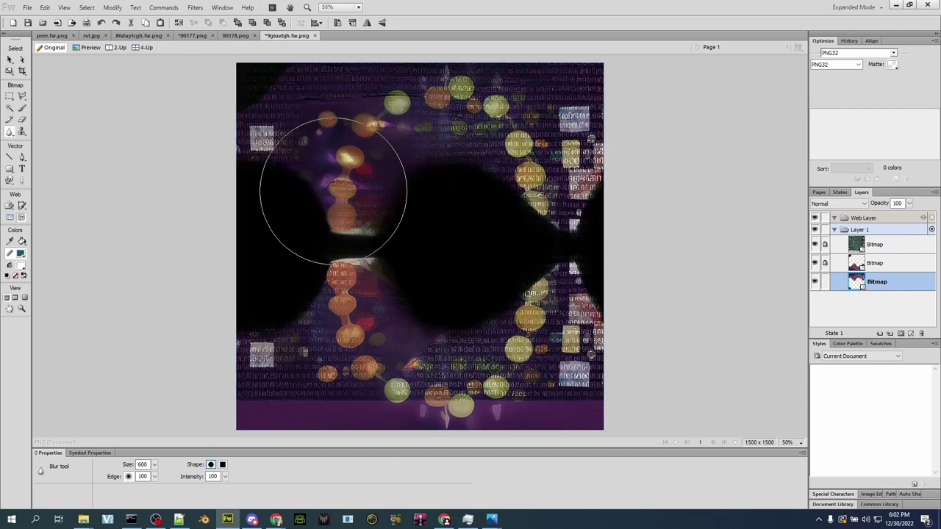
mouse_move(327, 174)
mouse_down()
mouse_move(352, 193)
mouse_move(338, 176)
mouse_move(335, 183)
mouse_move(339, 148)
mouse_move(337, 167)
mouse_move(330, 158)
mouse_move(346, 158)
mouse_move(327, 184)
mouse_move(362, 200)
mouse_move(341, 189)
mouse_move(345, 180)
mouse_move(360, 200)
mouse_up()
Deselect the bitmap and set up the Brush tool's stroke style
click(11, 60)
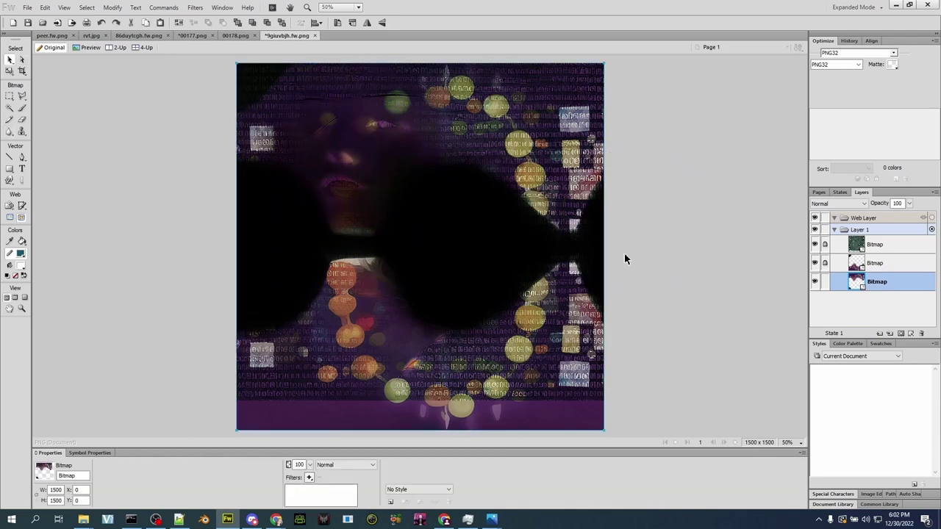
key(ctrl+d)
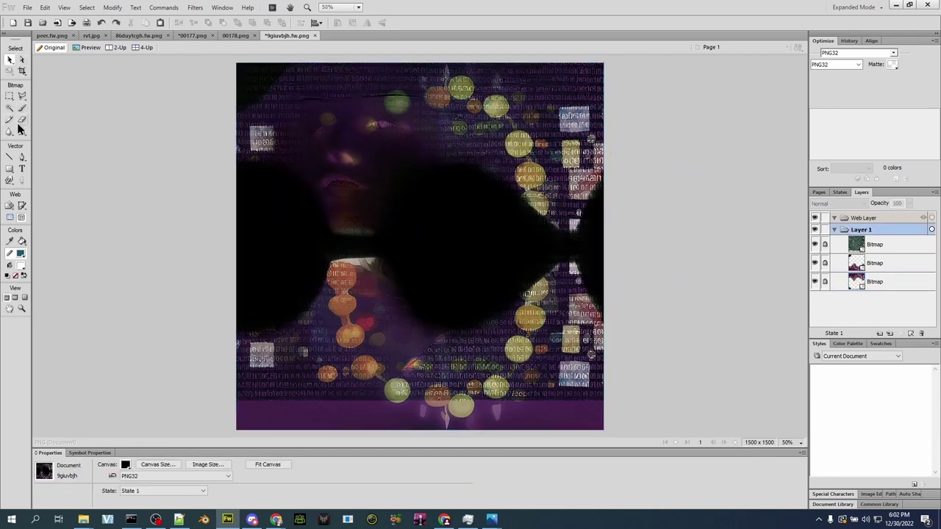
click(22, 108)
click(253, 464)
Stamp reddish-brown Hard Line squares across the lower right and top left
mouse_move(301, 320)
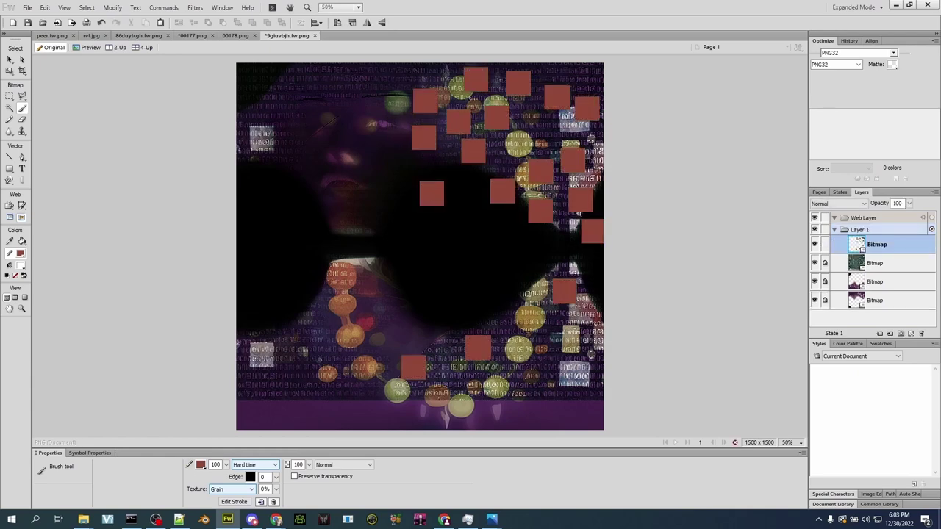
click(429, 337)
click(511, 297)
click(546, 259)
click(581, 263)
click(292, 112)
click(267, 111)
Stamp more squares down the left side, then select the overlay noise bitmap
click(262, 162)
click(289, 152)
click(248, 212)
click(283, 200)
click(269, 241)
click(248, 253)
click(272, 303)
click(296, 327)
key(v)
click(776, 274)
click(827, 264)
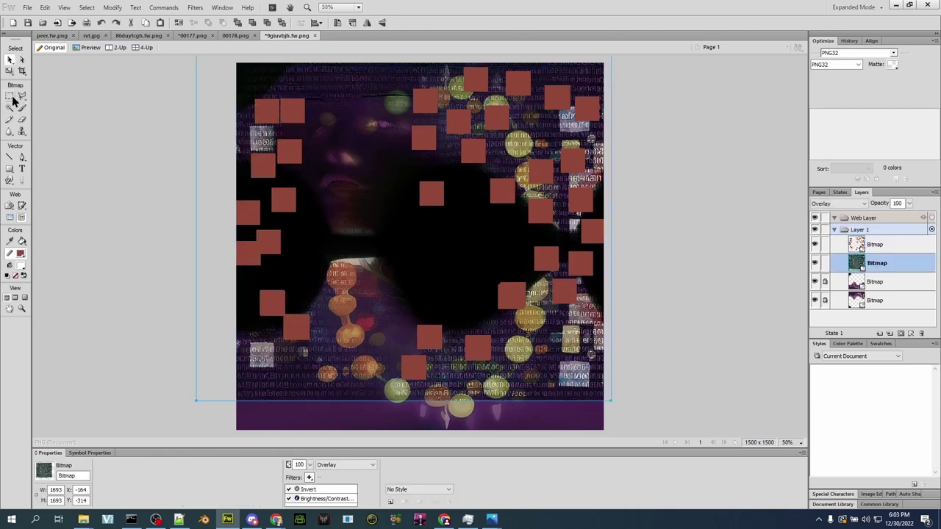
Outline the face region with the Polygon Lasso and copy it to a new bitmap
click(11, 101)
drag(21, 95, 60, 93)
click(341, 93)
click(351, 243)
click(422, 243)
click(440, 125)
click(409, 86)
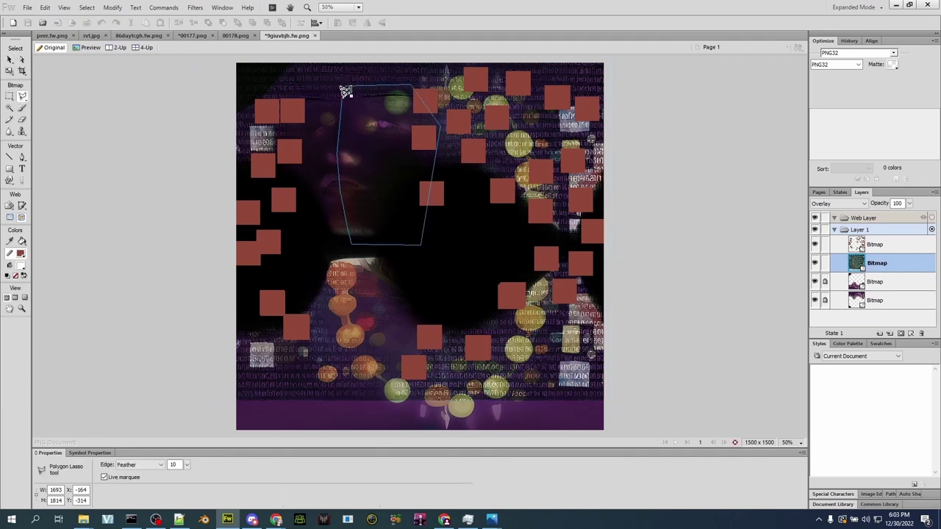
click(342, 91)
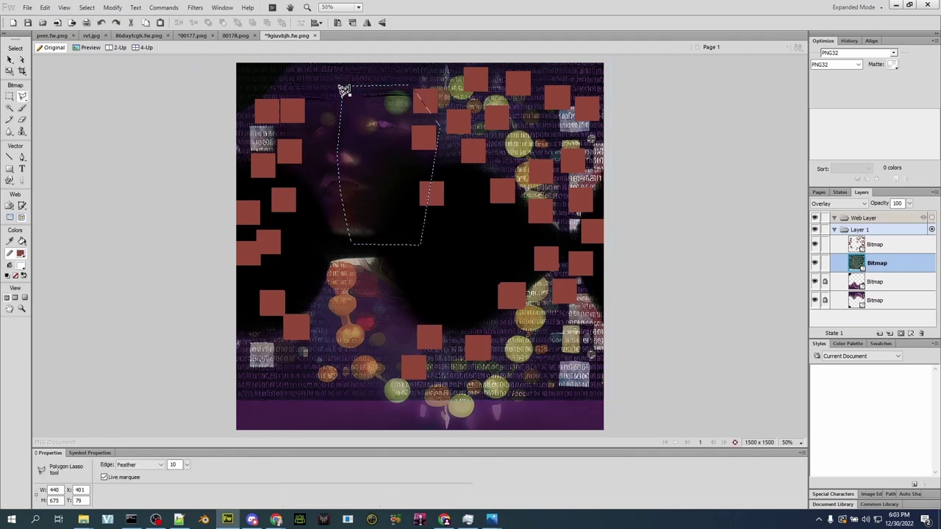
click(10, 95)
right_click(63, 70)
click(67, 75)
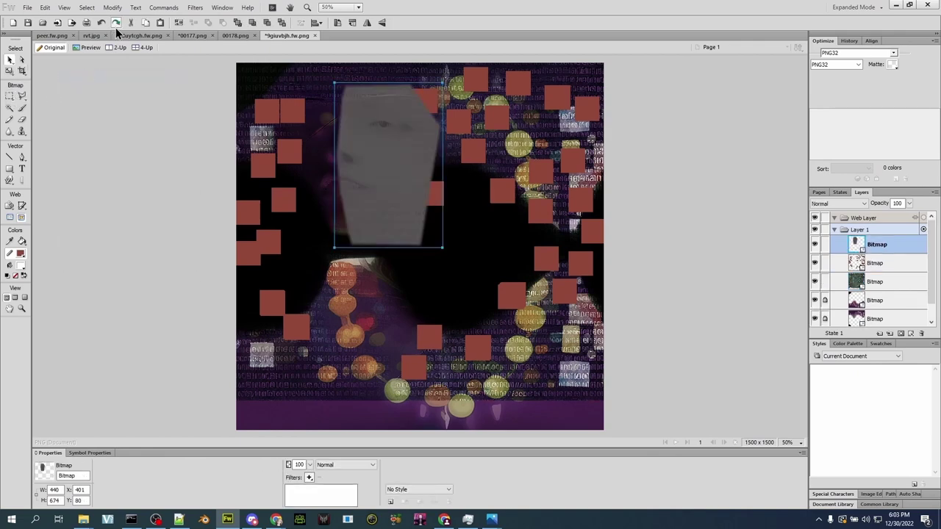
Flip the face copy horizontally and move it to the left
click(113, 7)
mouse_move(184, 144)
click(313, 236)
drag(385, 208, 312, 211)
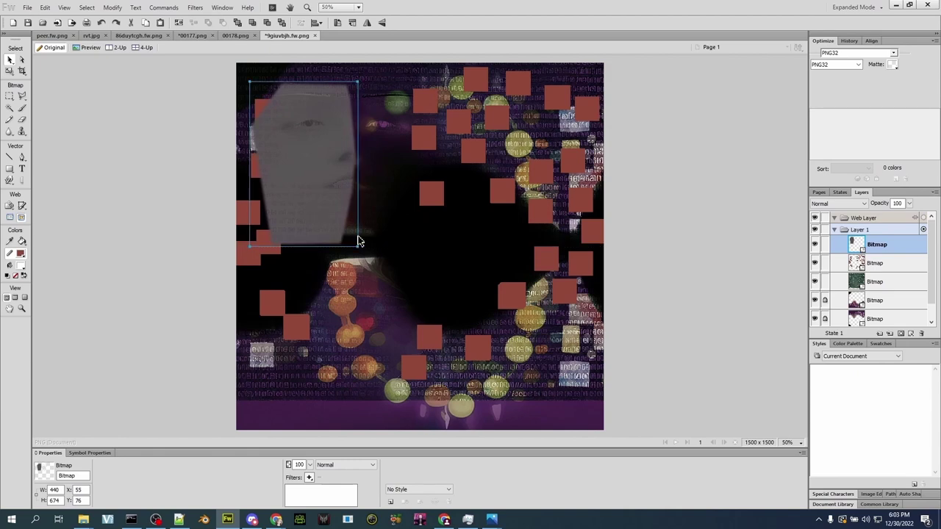
Add Invert and Brightness/Contrast filters to the face copy and nudge it into place
click(309, 476)
mouse_move(373, 392)
click(431, 443)
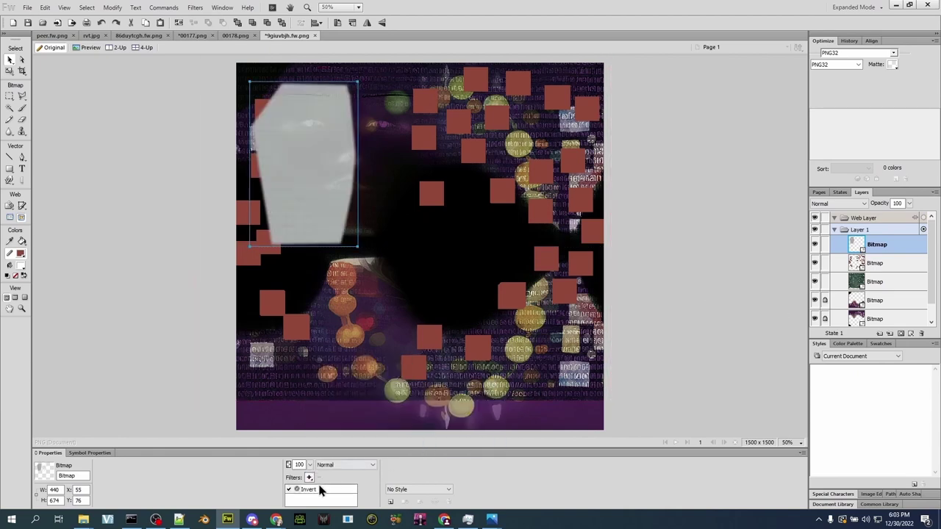
click(308, 477)
click(431, 399)
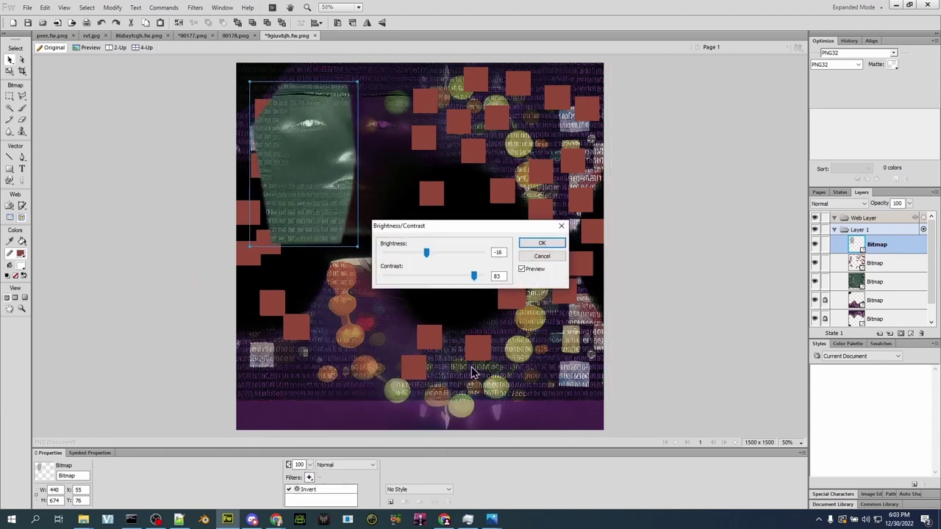
click(541, 245)
drag(320, 184, 323, 195)
Shift the face copy's hue toward purple and place it below the squares layer
click(309, 477)
mouse_move(373, 393)
click(431, 436)
drag(404, 246, 485, 246)
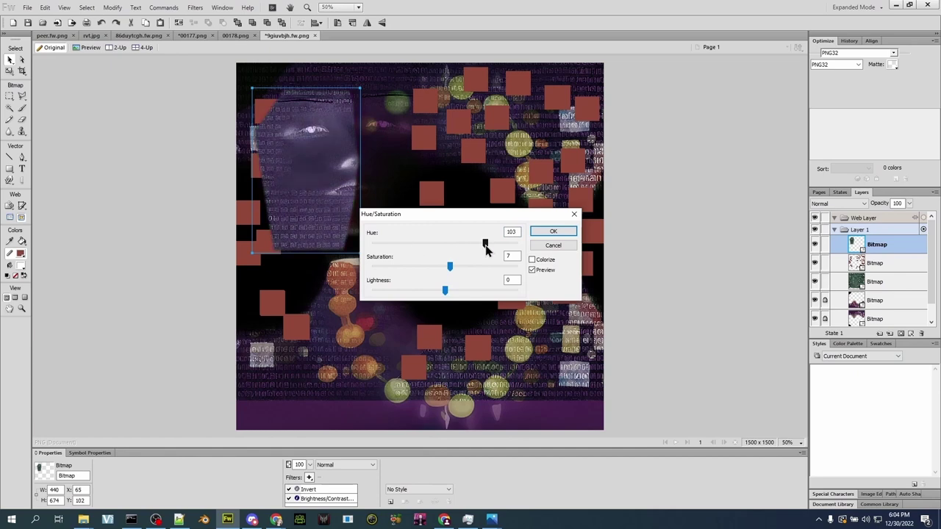
click(552, 230)
click(411, 266)
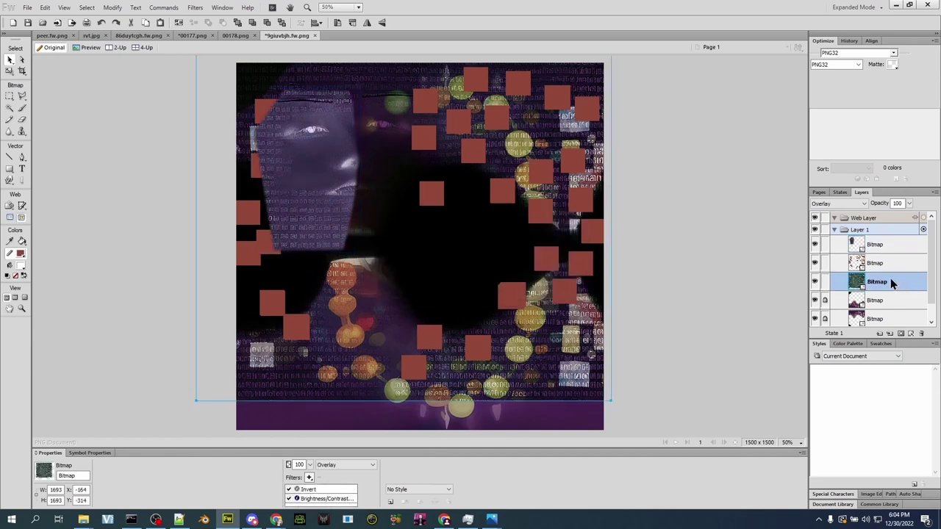
drag(875, 245, 880, 278)
Set up the Pencil with a light lavender sampled from the canvas on a new bitmap
click(726, 229)
click(10, 120)
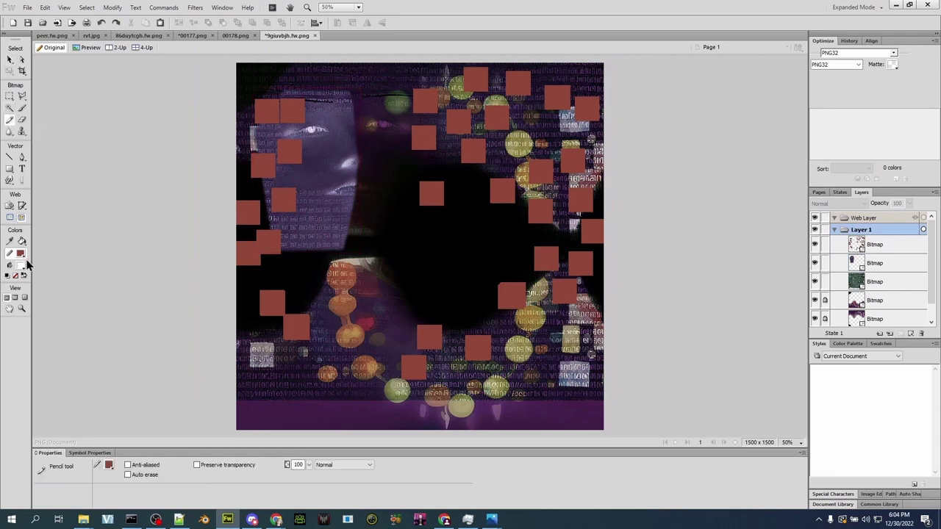
click(21, 253)
click(351, 157)
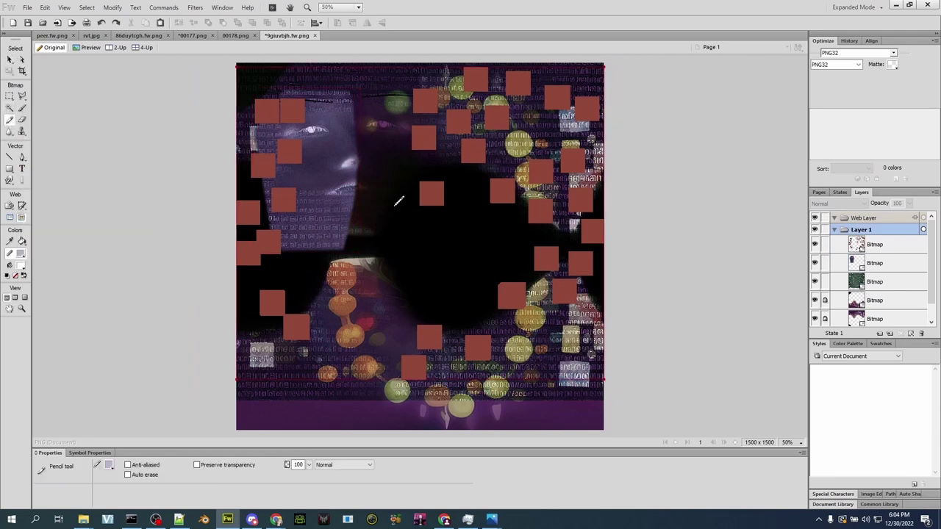
click(900, 333)
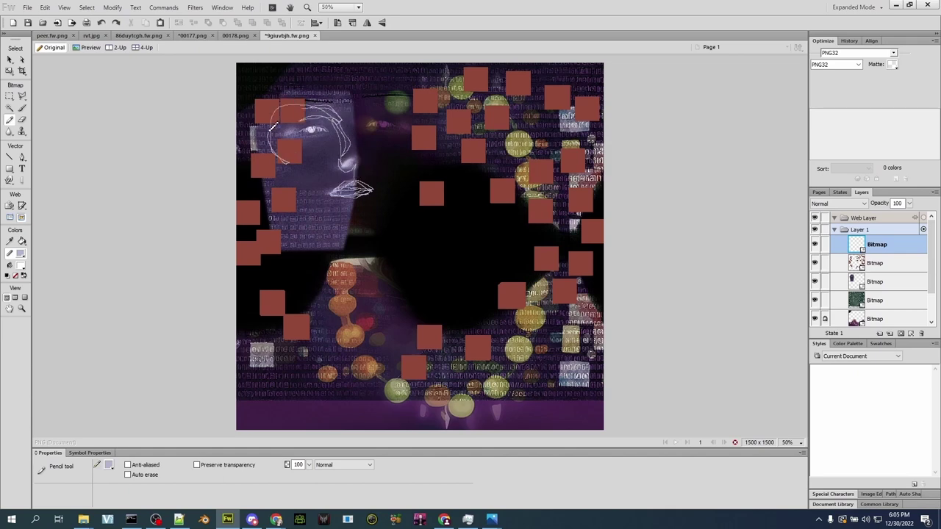
Draw pale lines outlining the face and head and curving hair over it
mouse_move(279, 136)
mouse_down()
mouse_move(264, 119)
mouse_move(274, 77)
mouse_move(289, 125)
mouse_move(284, 147)
mouse_move(298, 97)
mouse_move(272, 98)
mouse_up()
mouse_move(277, 147)
mouse_down()
mouse_move(371, 232)
mouse_move(279, 171)
mouse_up()
mouse_move(413, 85)
mouse_down()
mouse_move(422, 171)
mouse_move(395, 202)
mouse_move(426, 132)
mouse_move(392, 171)
mouse_move(422, 136)
mouse_move(411, 176)
mouse_move(371, 233)
mouse_move(320, 228)
mouse_move(292, 184)
mouse_move(366, 226)
mouse_up()
mouse_move(312, 95)
mouse_down()
mouse_move(429, 201)
mouse_move(238, 156)
mouse_move(309, 81)
mouse_move(525, 236)
mouse_move(294, 89)
mouse_move(493, 158)
mouse_move(444, 306)
mouse_move(583, 221)
mouse_move(336, 74)
mouse_move(513, 110)
mouse_move(452, 284)
mouse_move(434, 399)
mouse_move(562, 287)
mouse_move(492, 118)
mouse_move(525, 136)
mouse_move(356, 78)
mouse_move(333, 283)
mouse_move(249, 386)
mouse_move(266, 274)
mouse_move(264, 44)
mouse_move(275, 142)
mouse_move(251, 346)
mouse_move(247, 83)
mouse_move(235, 324)
mouse_move(303, 332)
mouse_move(308, 318)
mouse_move(257, 119)
mouse_move(428, 68)
mouse_move(592, 75)
mouse_move(263, 68)
mouse_move(241, 176)
mouse_move(254, 183)
mouse_move(478, 116)
mouse_move(452, 378)
mouse_move(565, 150)
mouse_move(552, 96)
mouse_move(450, 222)
mouse_up()
mouse_move(406, 188)
mouse_down()
mouse_move(366, 224)
mouse_move(310, 215)
mouse_up()
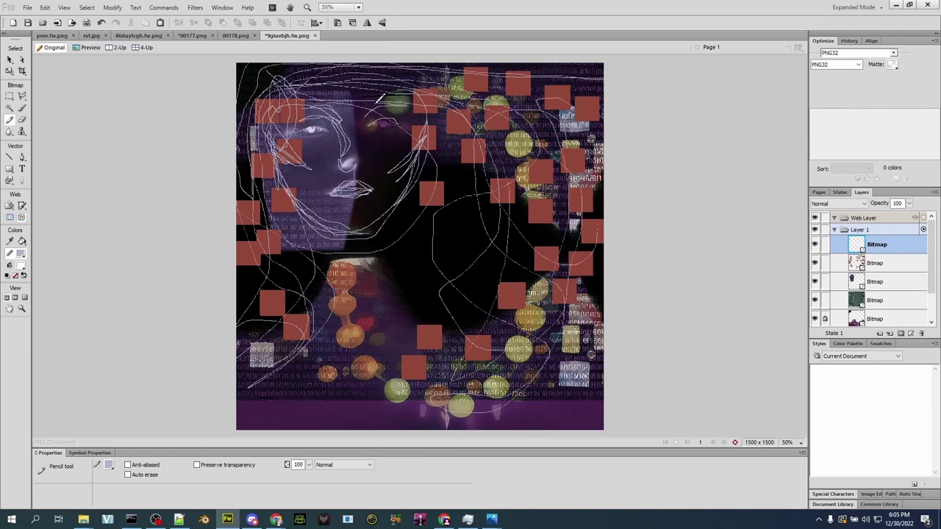
drag(406, 96, 380, 218)
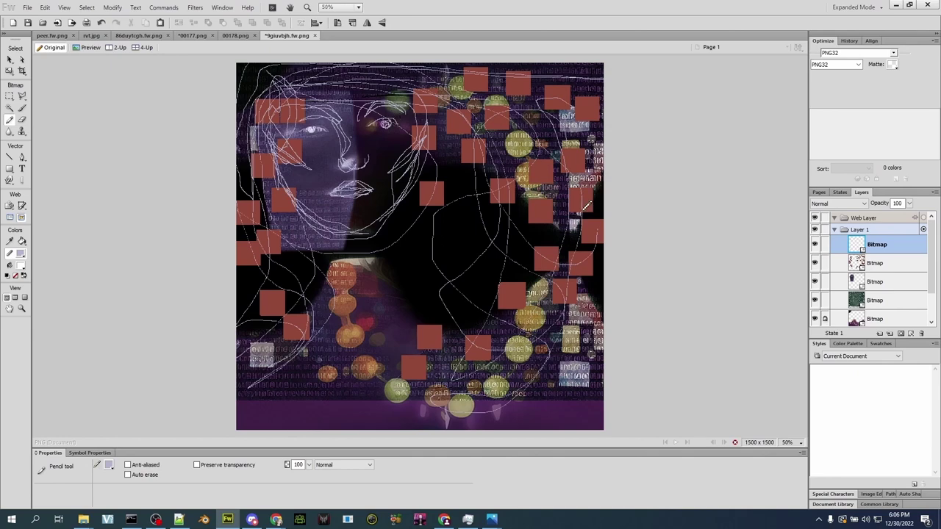
Add hair strands along the top, lower middle, lower right and left side
drag(291, 59, 341, 64)
drag(382, 217, 403, 292)
mouse_move(351, 261)
mouse_down()
mouse_move(446, 304)
mouse_move(346, 320)
mouse_move(309, 312)
mouse_move(325, 247)
mouse_move(256, 323)
mouse_move(413, 324)
mouse_move(282, 329)
mouse_move(388, 287)
mouse_move(262, 302)
mouse_move(299, 384)
mouse_move(305, 310)
mouse_up()
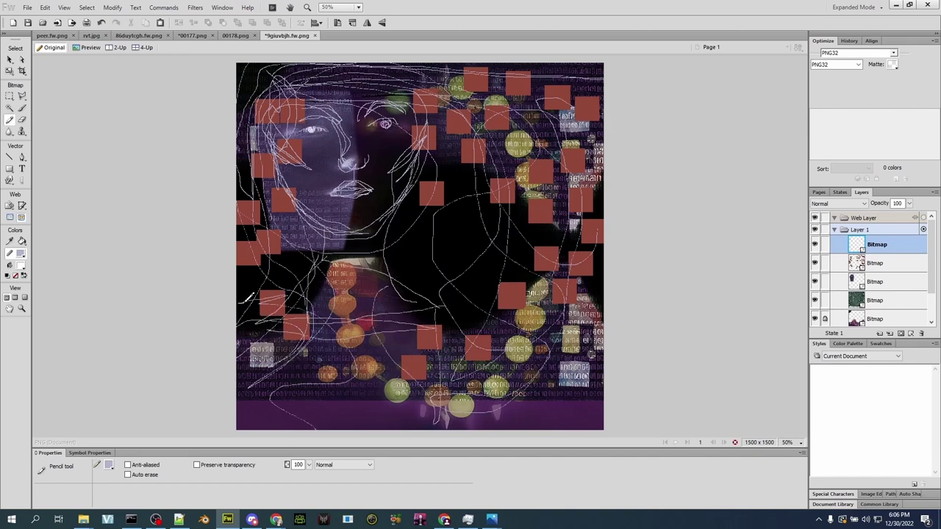
mouse_move(441, 288)
mouse_down()
mouse_move(483, 313)
mouse_move(444, 376)
mouse_move(456, 302)
mouse_move(500, 366)
mouse_move(519, 432)
mouse_move(473, 339)
mouse_move(450, 417)
mouse_move(462, 376)
mouse_move(366, 353)
mouse_move(391, 292)
mouse_move(381, 405)
mouse_move(419, 296)
mouse_move(399, 280)
mouse_move(424, 317)
mouse_move(420, 427)
mouse_up()
mouse_move(313, 310)
mouse_down()
mouse_move(307, 388)
mouse_move(315, 363)
mouse_move(243, 286)
mouse_move(263, 394)
mouse_move(257, 426)
mouse_up()
On a new bitmap, paint light purple Bamboo calligraphy strokes over the face, brow, cheek and neck
click(20, 110)
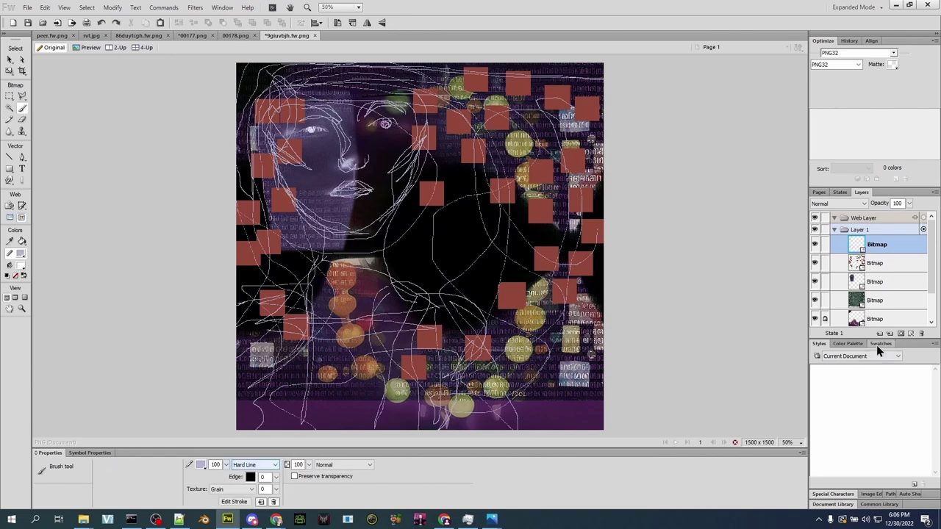
click(910, 333)
click(20, 254)
click(136, 118)
click(250, 466)
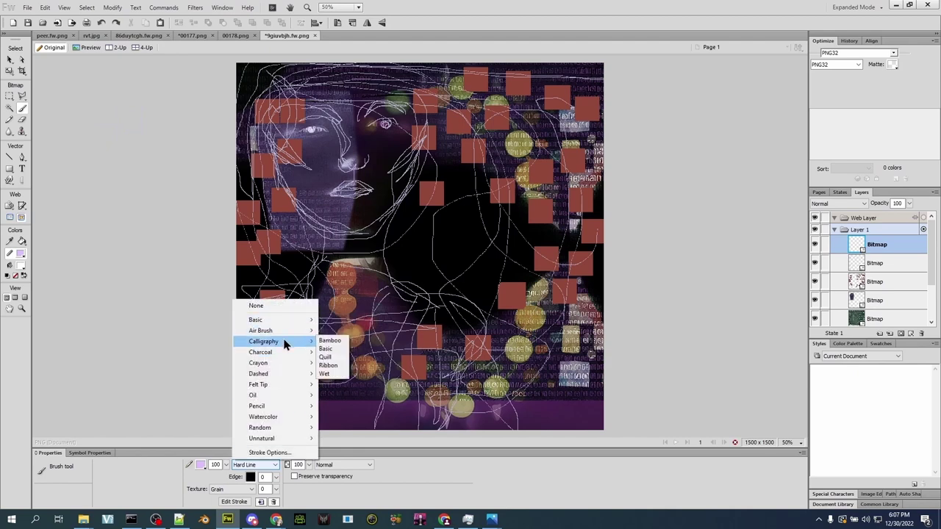
click(330, 336)
mouse_move(415, 100)
mouse_down()
mouse_move(393, 184)
mouse_move(357, 220)
mouse_move(301, 220)
mouse_up()
mouse_move(370, 205)
mouse_down()
mouse_move(324, 217)
mouse_move(280, 110)
mouse_move(305, 224)
mouse_up()
mouse_move(288, 109)
mouse_down()
mouse_move(409, 110)
mouse_move(369, 111)
mouse_move(358, 160)
mouse_move(352, 102)
mouse_up()
mouse_move(384, 210)
mouse_down()
mouse_move(388, 280)
mouse_move(335, 265)
mouse_move(336, 226)
mouse_up()
Soften the lilac paint with a Blur filter plus a Gaussian Blur at a reduced radius
key(v)
click(309, 478)
click(434, 413)
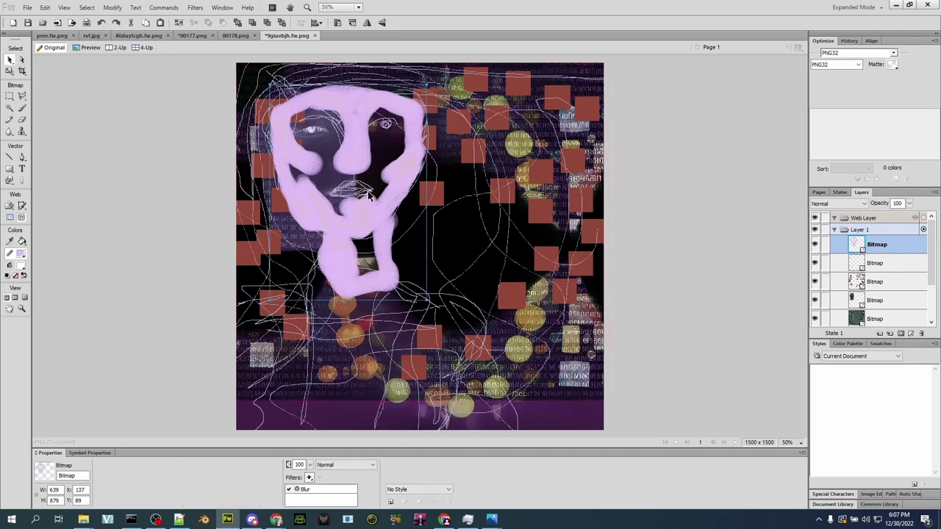
click(309, 477)
mouse_move(334, 409)
click(422, 431)
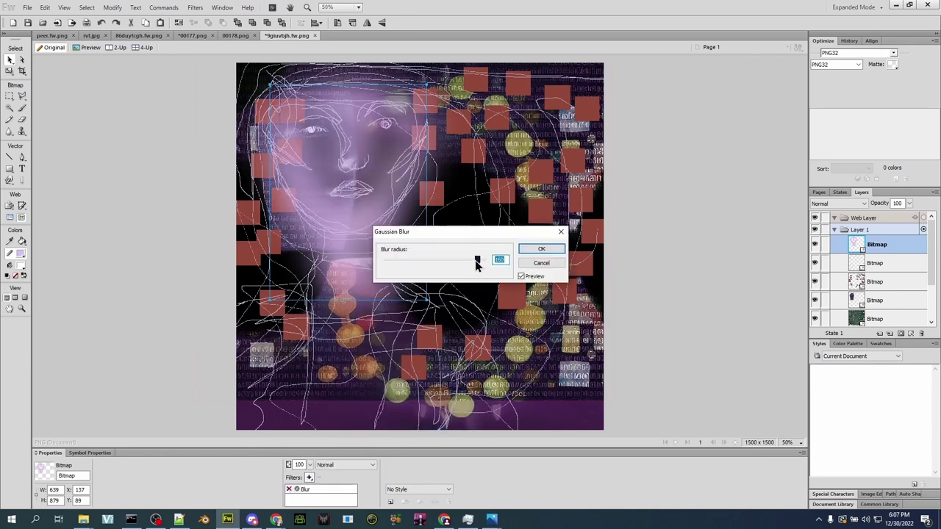
click(464, 260)
drag(478, 262, 440, 267)
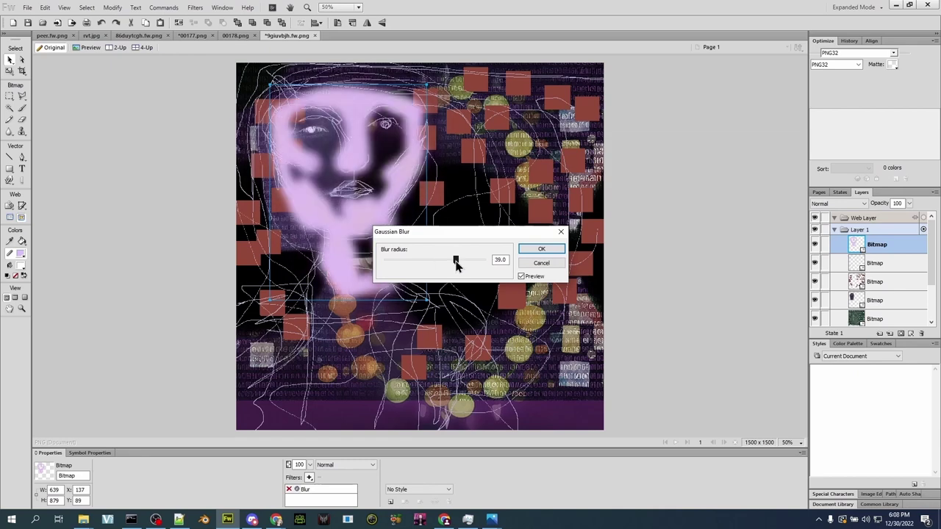
click(541, 249)
Merge the blurred lilac bitmap down into the layer below and pick the Eraser
click(113, 8)
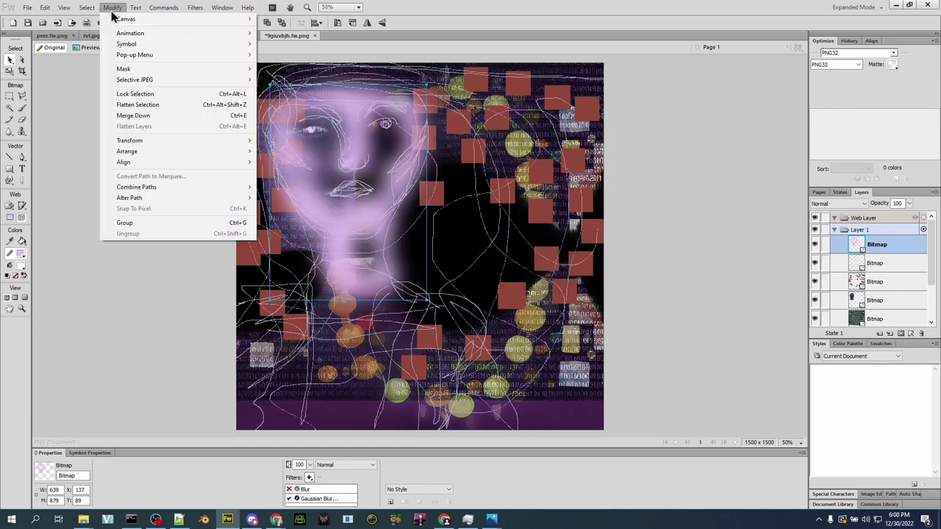
click(172, 117)
click(22, 122)
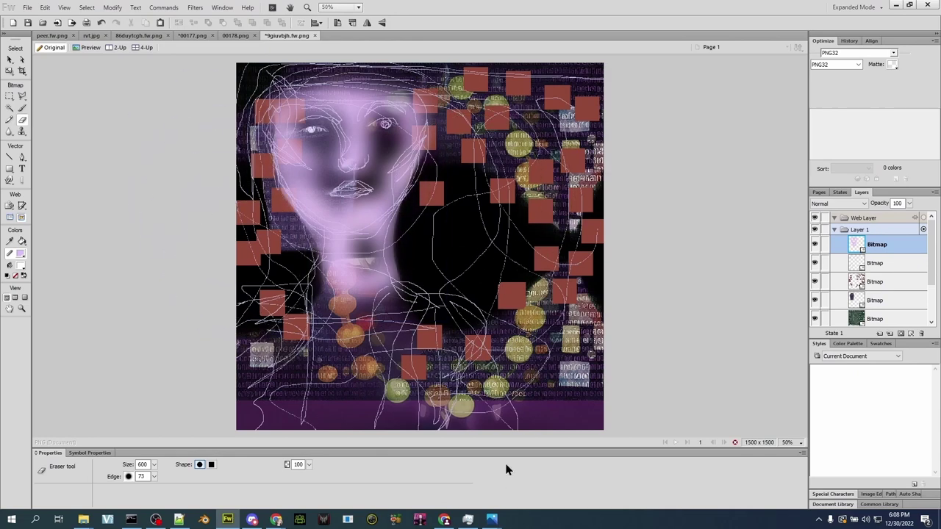
Lock the merged lilac layer and set up a red brush at size 84
key(v)
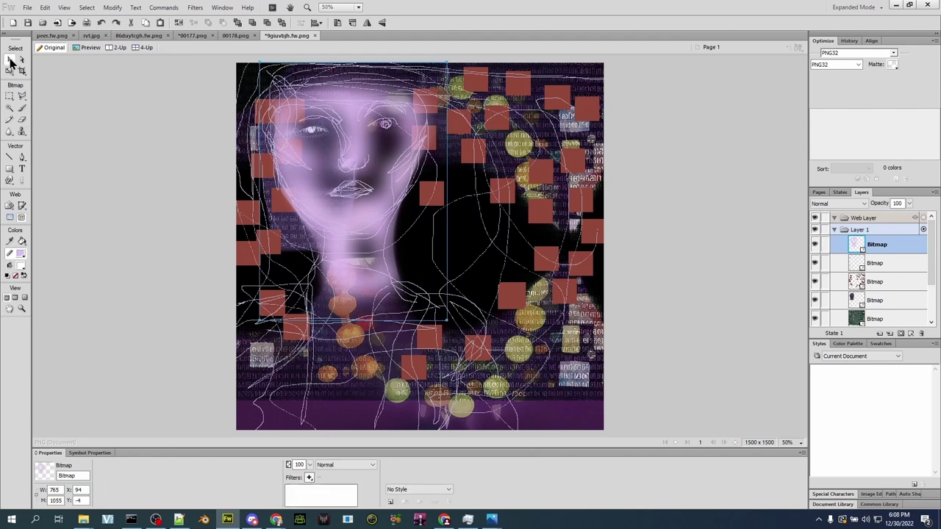
click(824, 250)
key(b)
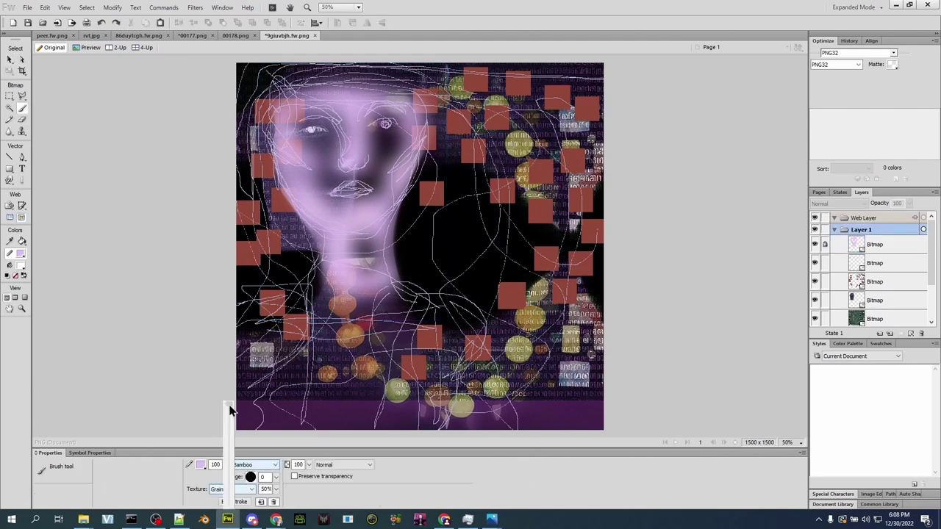
click(200, 464)
click(205, 329)
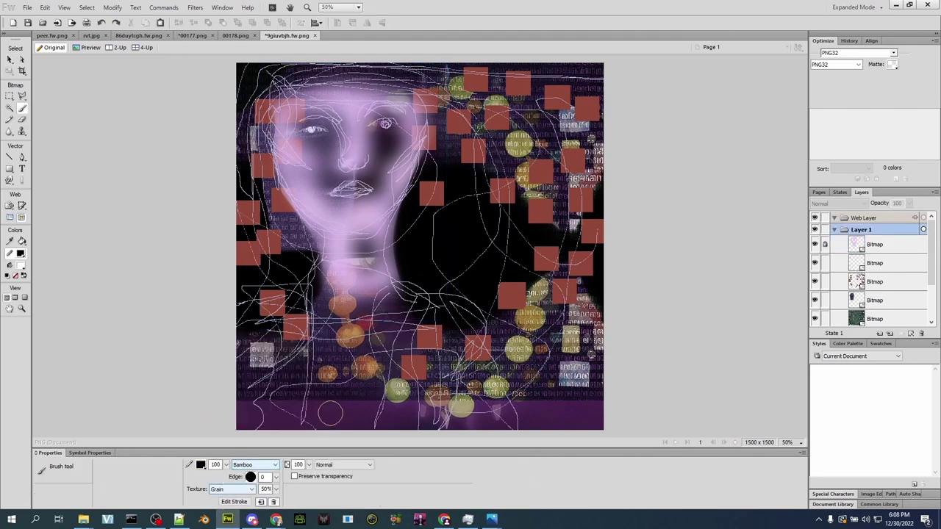
click(202, 467)
click(314, 393)
drag(225, 464, 226, 482)
Paint red hair strands looping down the right side and across the top of the head
mouse_move(286, 77)
mouse_down()
mouse_move(345, 83)
mouse_move(481, 188)
mouse_move(446, 341)
mouse_up()
mouse_move(411, 80)
mouse_down()
mouse_move(396, 176)
mouse_move(467, 297)
mouse_move(433, 218)
mouse_move(538, 176)
mouse_move(559, 151)
mouse_move(482, 219)
mouse_move(464, 140)
mouse_up()
drag(584, 165, 599, 235)
drag(456, 80, 591, 154)
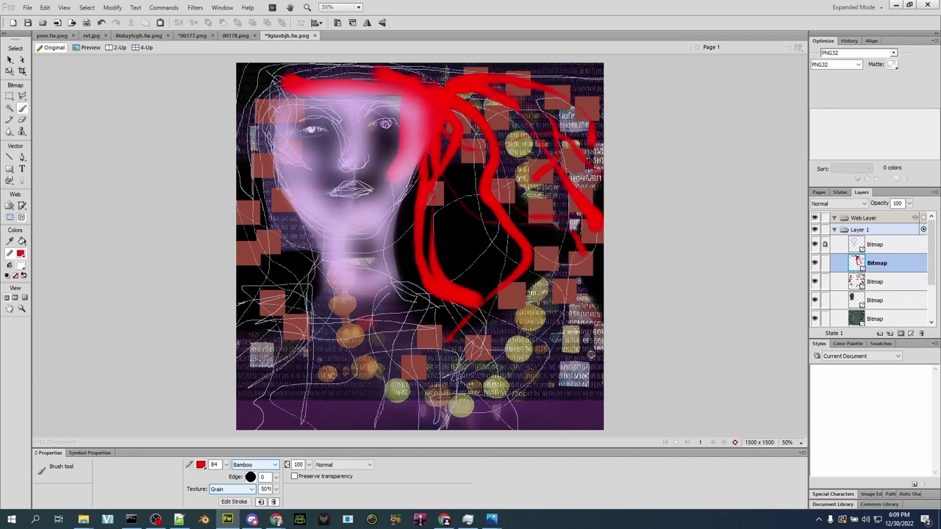
drag(471, 110, 547, 327)
drag(446, 129, 467, 244)
mouse_move(444, 64)
mouse_down()
mouse_move(275, 70)
mouse_move(268, 111)
mouse_move(276, 158)
mouse_up()
Add red hair down the left edge, around the neck, and more loops on the right
mouse_move(268, 71)
mouse_down()
mouse_move(246, 184)
mouse_move(238, 381)
mouse_up()
mouse_move(281, 84)
mouse_down()
mouse_move(290, 287)
mouse_move(253, 410)
mouse_up()
mouse_move(277, 141)
mouse_down()
mouse_move(257, 184)
mouse_move(316, 271)
mouse_move(331, 360)
mouse_up()
drag(375, 298, 400, 342)
click(488, 379)
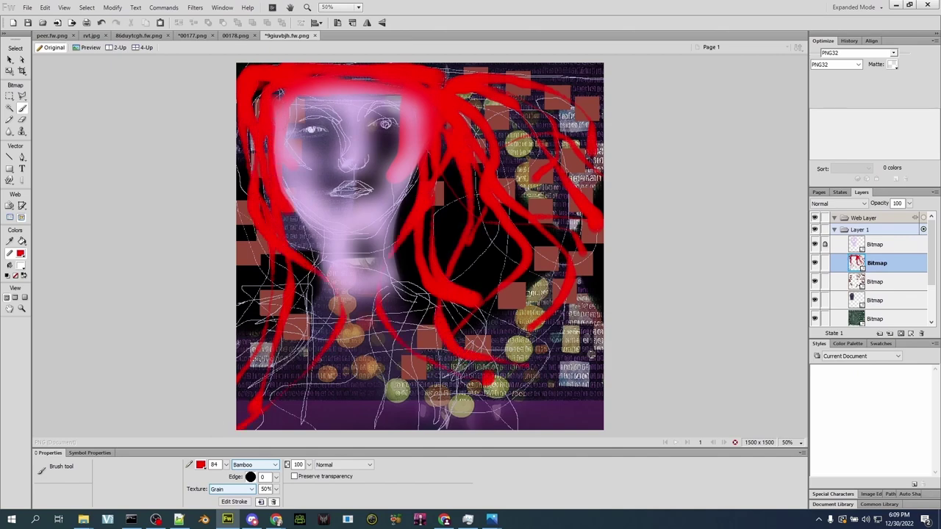
mouse_move(475, 196)
mouse_down()
mouse_move(483, 411)
mouse_move(460, 408)
mouse_up()
mouse_move(444, 151)
mouse_down()
mouse_move(478, 351)
mouse_move(507, 342)
mouse_up()
drag(445, 69, 518, 202)
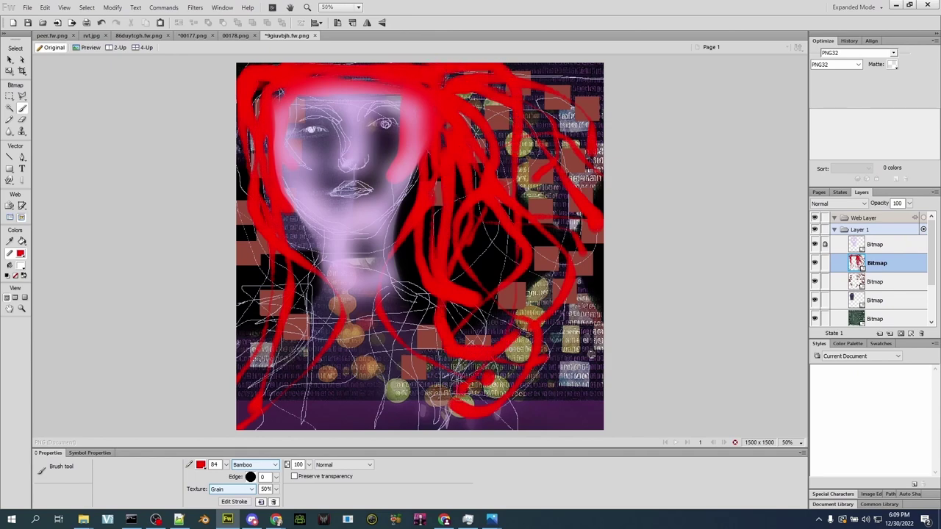
mouse_move(262, 110)
mouse_down()
mouse_move(246, 283)
mouse_move(291, 426)
mouse_up()
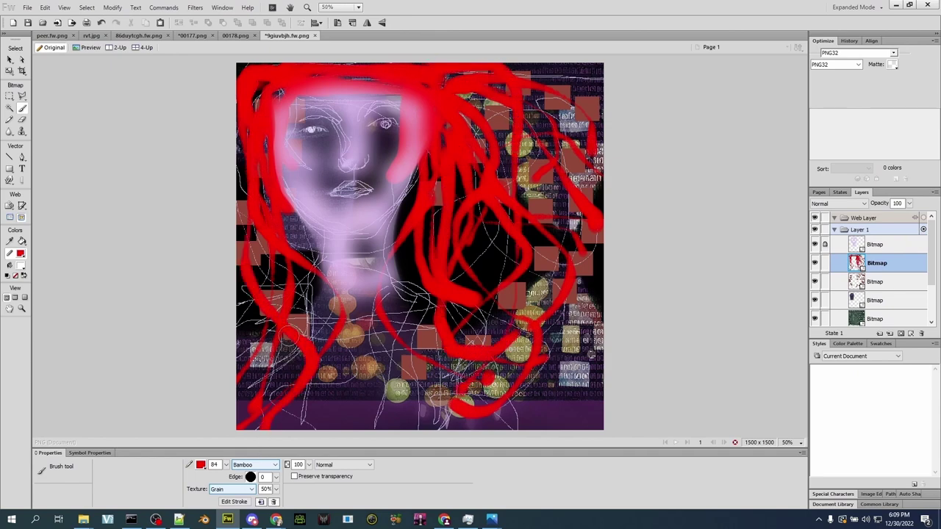
Set a blue brush resized to 40 and add a new bitmap for the irises
click(21, 253)
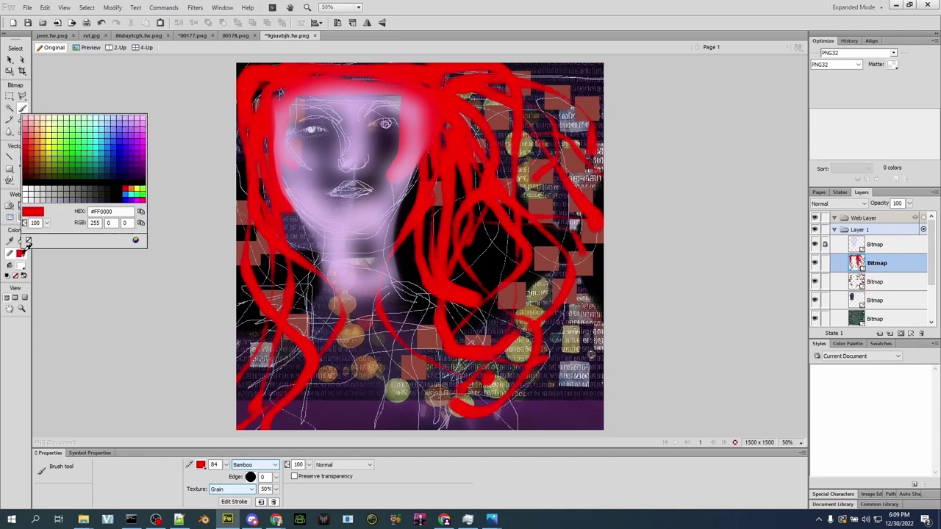
click(112, 129)
drag(225, 465, 227, 482)
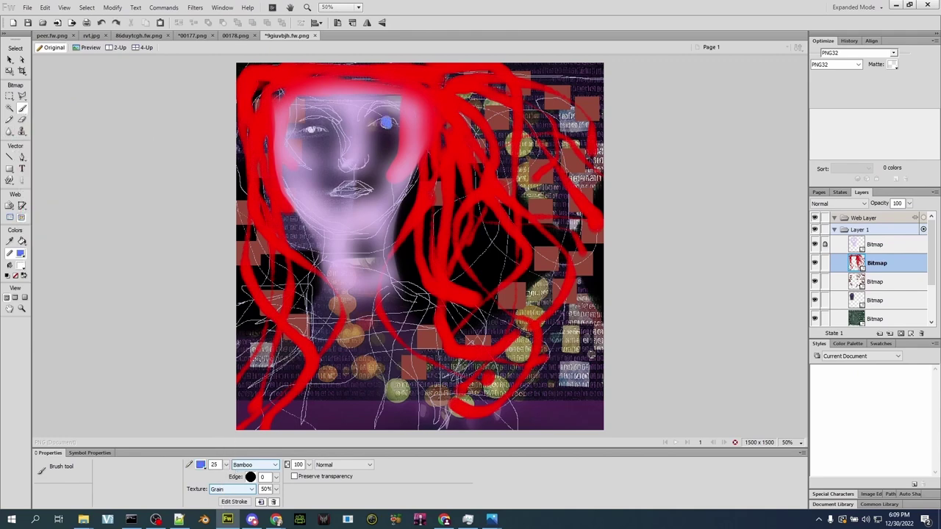
drag(226, 464, 227, 451)
click(910, 333)
Set the fill to white and darken the sampled eye blue to a navy brush colour
click(21, 256)
click(28, 198)
click(200, 465)
click(386, 123)
click(201, 465)
click(326, 450)
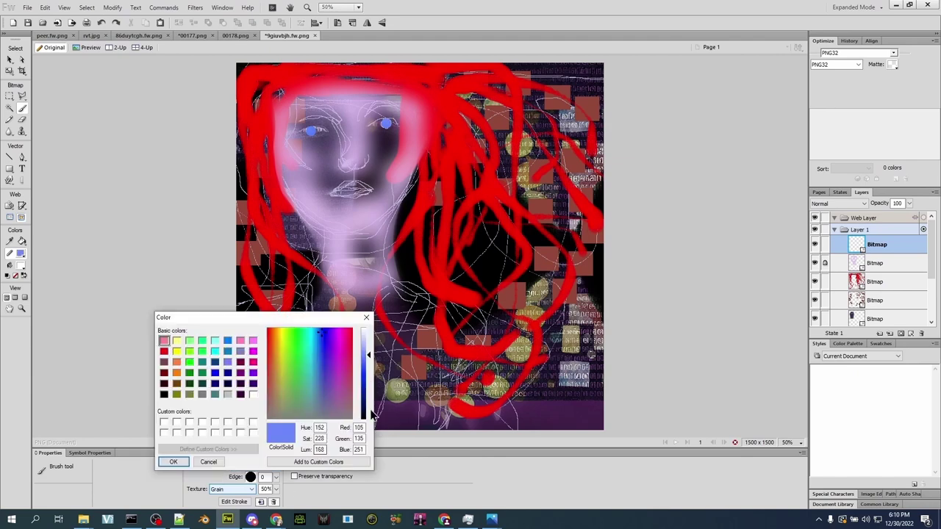
click(369, 373)
click(365, 394)
click(172, 461)
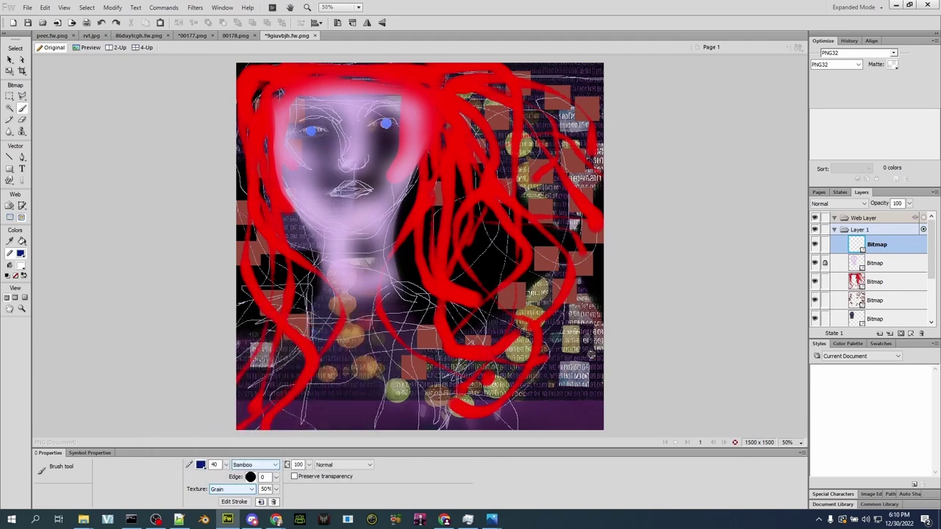
Paint dark pupils at brush size 30 and switch the brush colour to white
drag(226, 464, 230, 479)
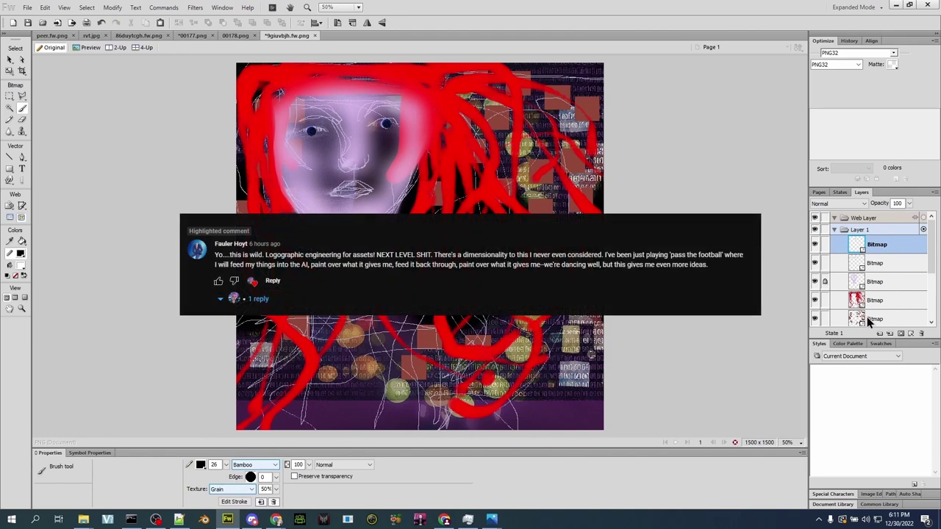
click(911, 333)
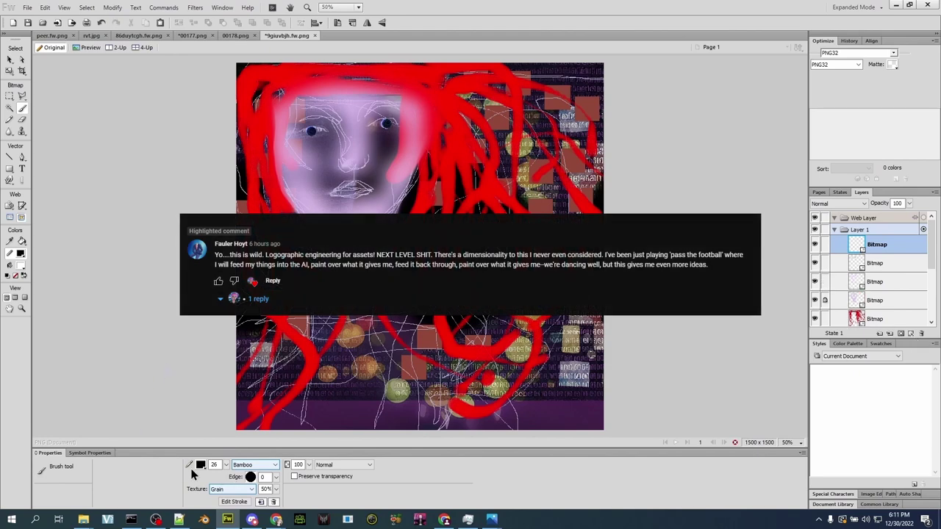
click(200, 464)
click(213, 430)
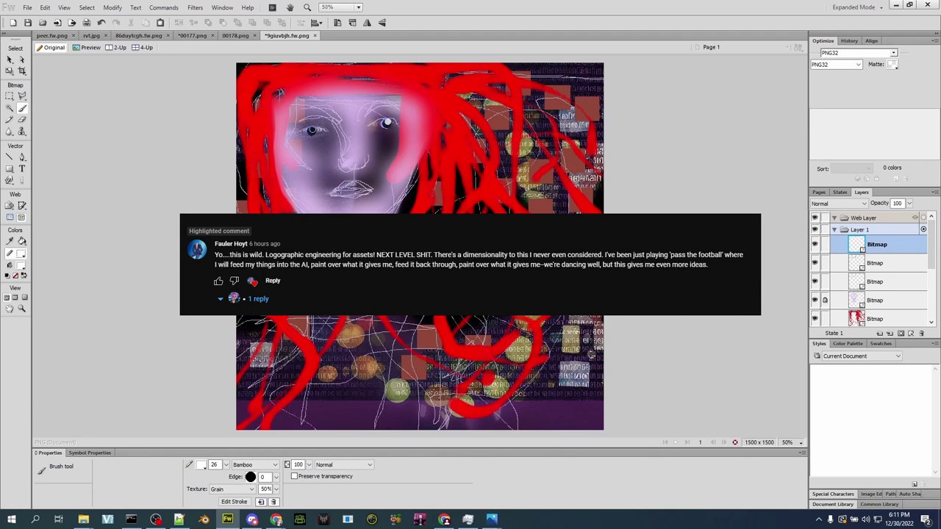
Zoom to 200% on the eyes, nudge the eye bitmap, and lower its opacity to 70
click(9, 60)
key(z)
click(348, 133)
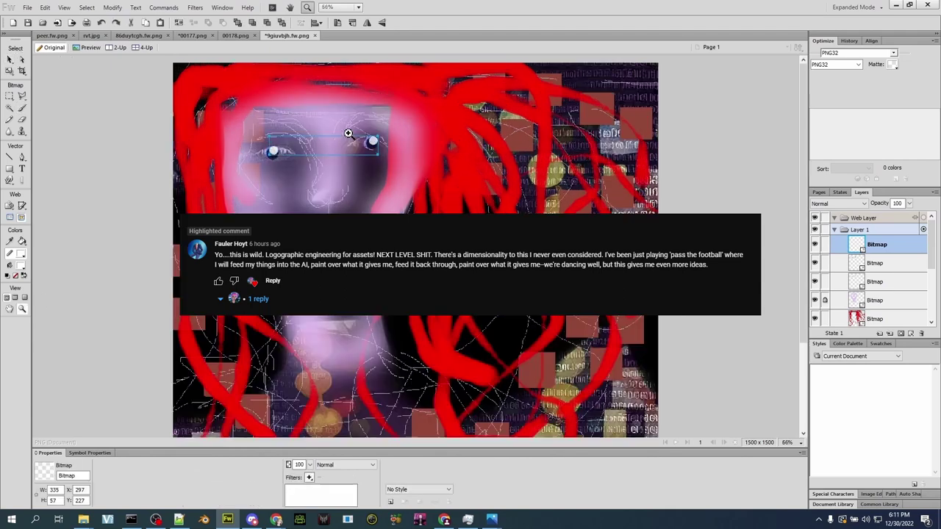
click(348, 133)
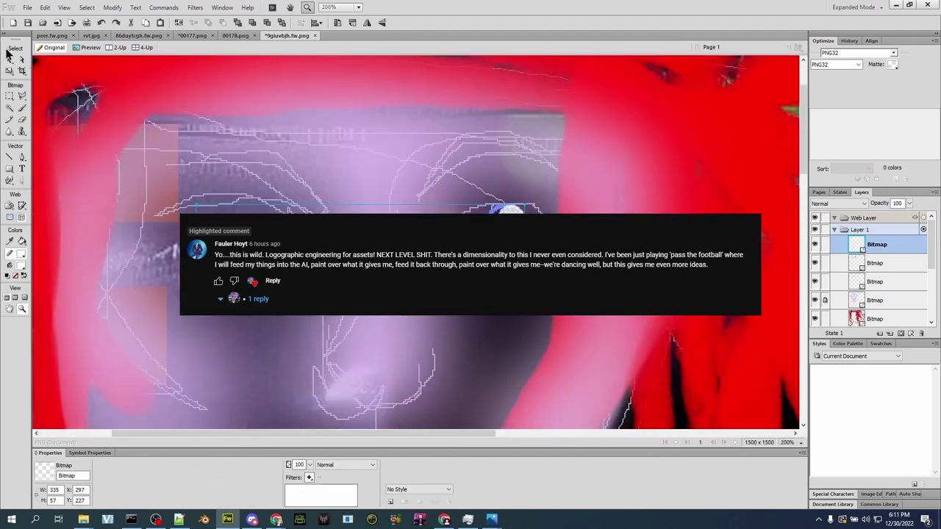
click(8, 60)
click(889, 270)
key(Left)
key(Left)
key(Left)
key(Left)
key(Left)
key(Up)
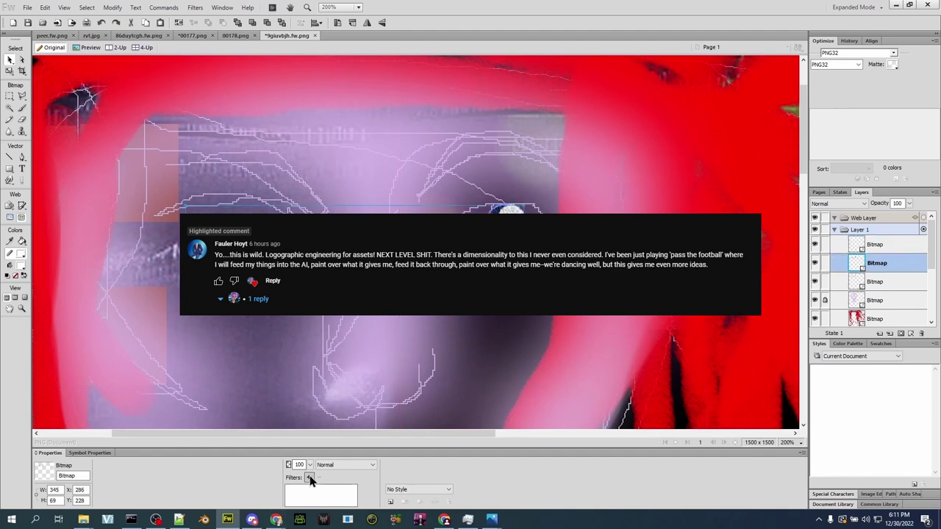
drag(310, 464, 312, 441)
Set the brush to red at size 10
key(b)
click(200, 464)
click(213, 422)
click(227, 470)
drag(227, 473, 227, 487)
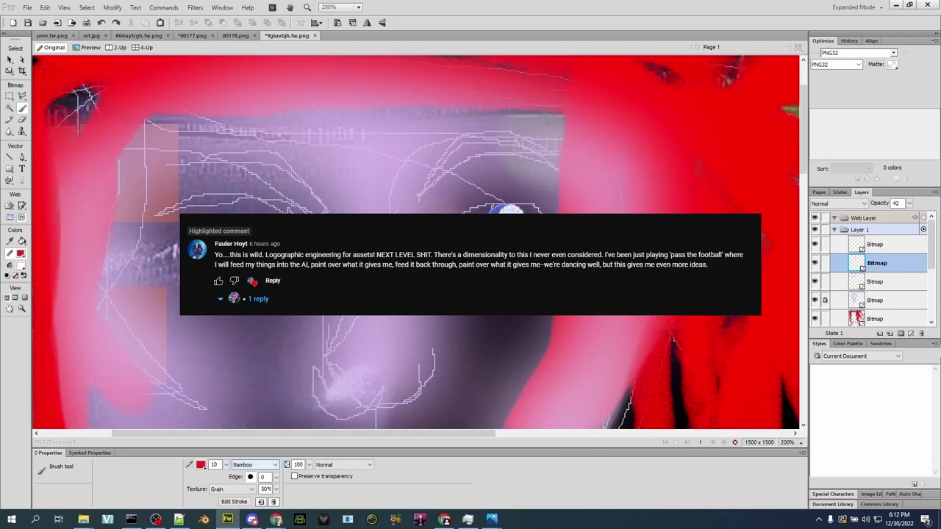
Lock the lower bitmaps and paint red eyebrows above both eyes on a new bitmap
click(825, 244)
click(825, 263)
scroll(846, 294, down, 5)
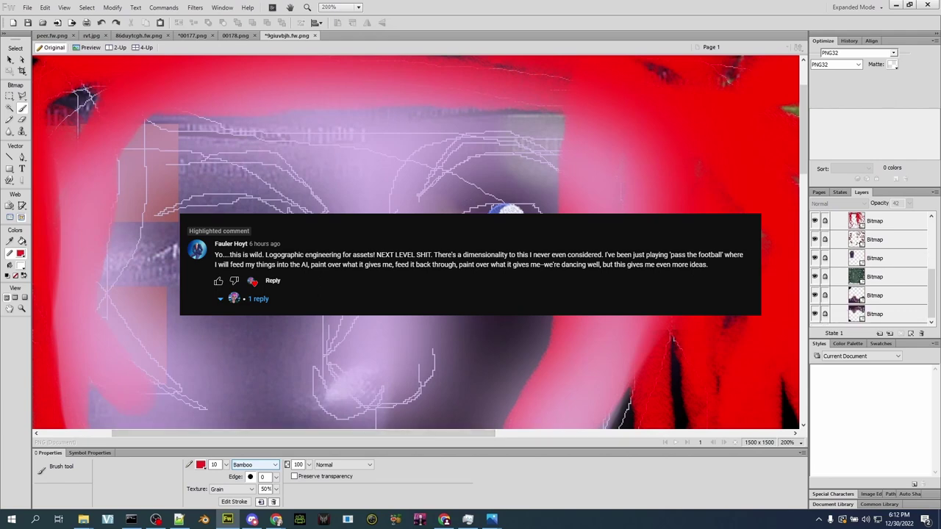
click(900, 333)
mouse_move(394, 209)
mouse_down()
mouse_move(446, 163)
mouse_move(486, 152)
mouse_move(544, 165)
mouse_move(464, 152)
mouse_move(435, 163)
mouse_move(397, 201)
mouse_move(399, 181)
mouse_move(396, 193)
mouse_move(456, 151)
mouse_up()
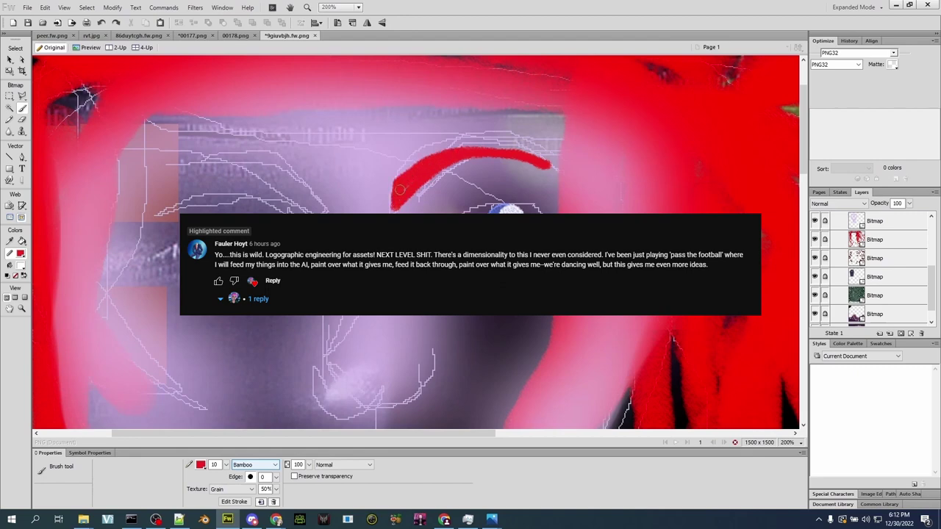
mouse_move(323, 209)
mouse_down()
mouse_move(296, 181)
mouse_move(173, 180)
mouse_move(316, 198)
mouse_move(250, 191)
mouse_up()
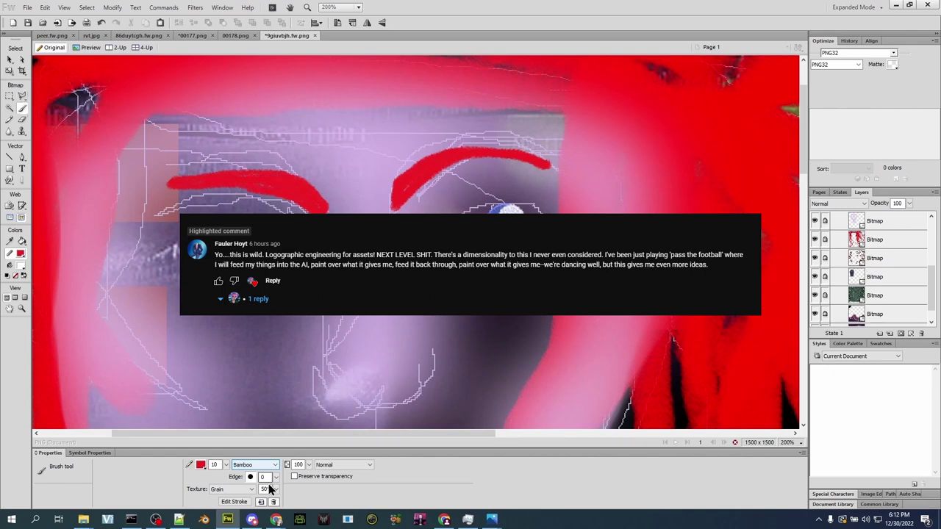
On a new bitmap, paint a thick black eyelid line over the right eye at brush size 38
click(21, 254)
click(33, 184)
click(911, 333)
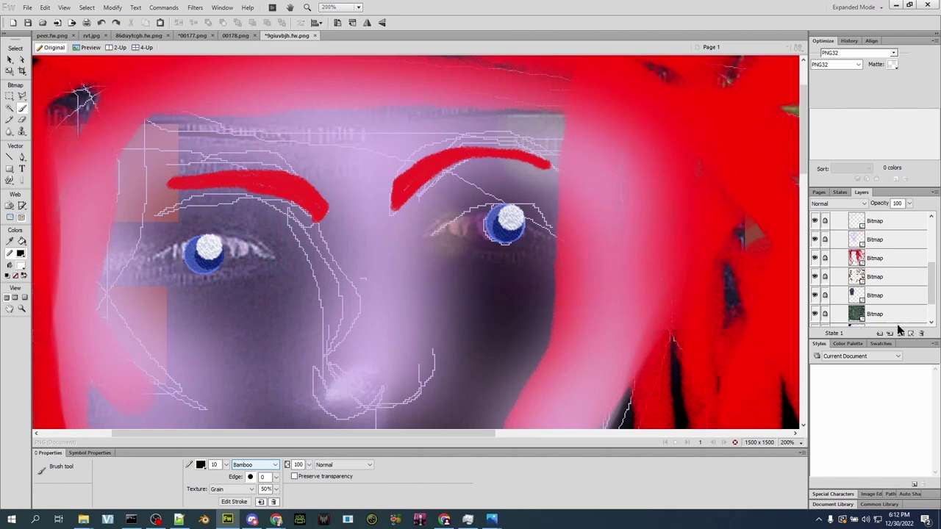
double_click(214, 464)
text(38)
mouse_move(426, 233)
mouse_down()
mouse_move(473, 207)
mouse_move(577, 214)
mouse_up()
drag(448, 220, 415, 259)
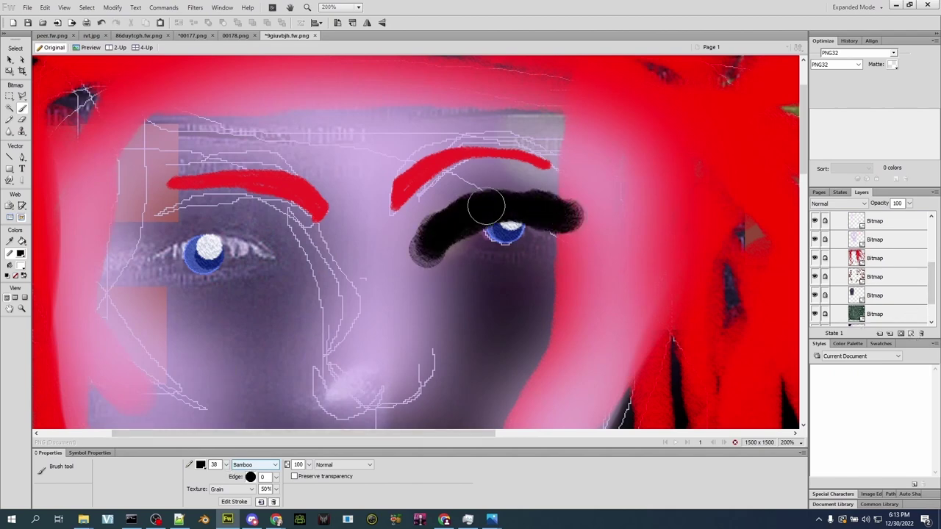
mouse_move(486, 206)
mouse_down()
mouse_move(452, 211)
mouse_move(416, 243)
mouse_up()
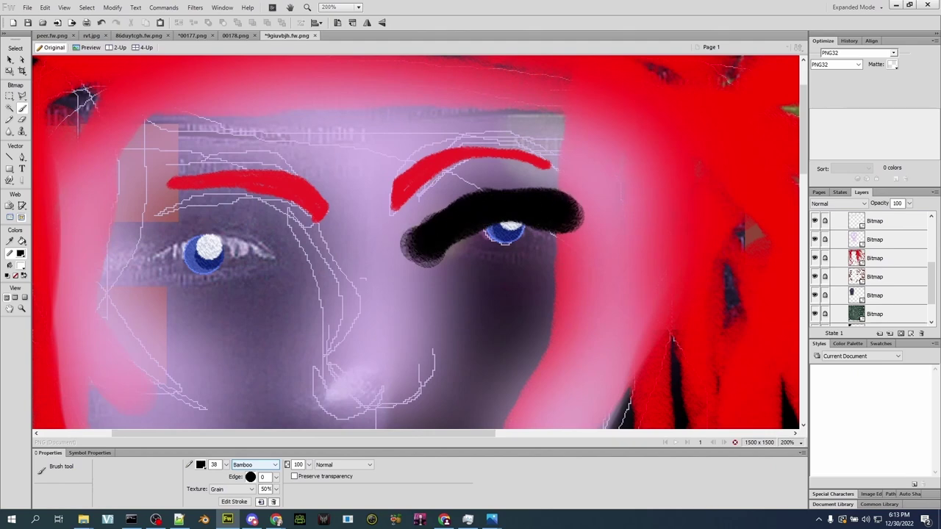
Trim the eyelid stroke with a size-49 eraser and rotate it slightly clockwise
click(21, 120)
drag(154, 464, 155, 450)
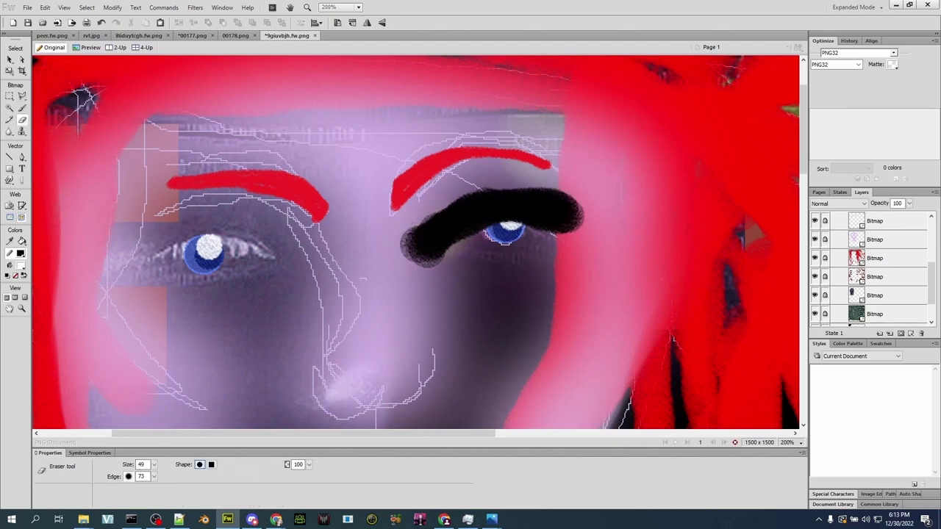
mouse_move(399, 235)
mouse_down()
mouse_move(465, 195)
mouse_move(568, 177)
mouse_move(604, 187)
mouse_up()
mouse_move(570, 229)
mouse_down()
mouse_move(537, 247)
mouse_move(513, 235)
mouse_move(440, 283)
mouse_up()
key(v)
click(507, 206)
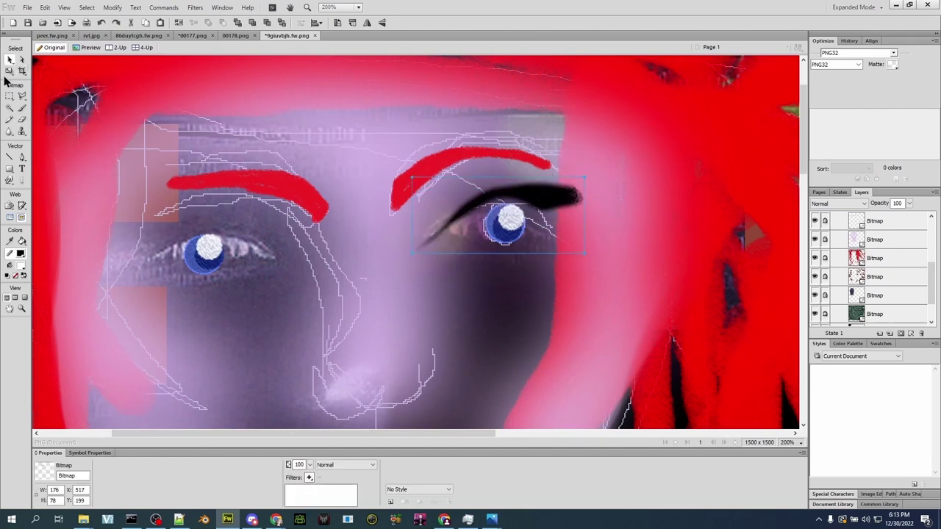
key(q)
drag(322, 199, 397, 173)
click(9, 62)
Copy and paste the eyelid, flip it horizontally, and move it onto the left eye
right_click(561, 190)
click(779, 208)
key(ctrl+v)
click(112, 7)
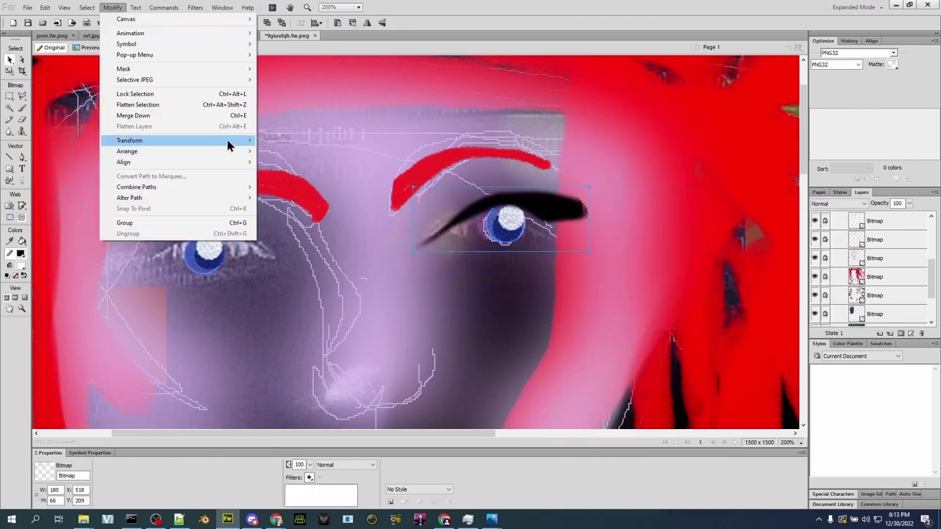
mouse_move(227, 140)
click(316, 236)
drag(458, 211, 169, 237)
scroll(458, 292, down, 3)
Set the brush colour to a near-white peach in the Color dialog
scroll(457, 291, up, 2)
click(22, 108)
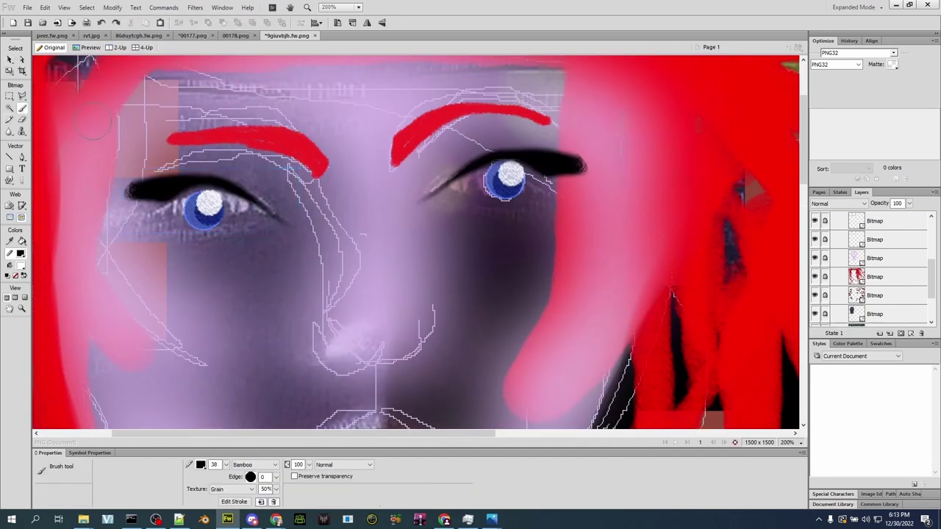
click(19, 252)
click(41, 129)
click(202, 468)
click(317, 453)
click(272, 337)
click(271, 369)
click(277, 370)
click(276, 392)
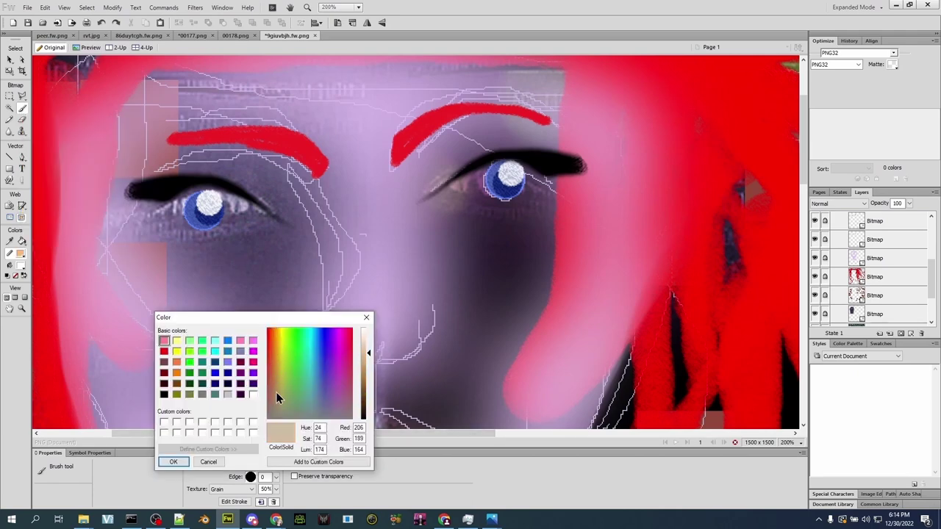
click(368, 335)
click(174, 462)
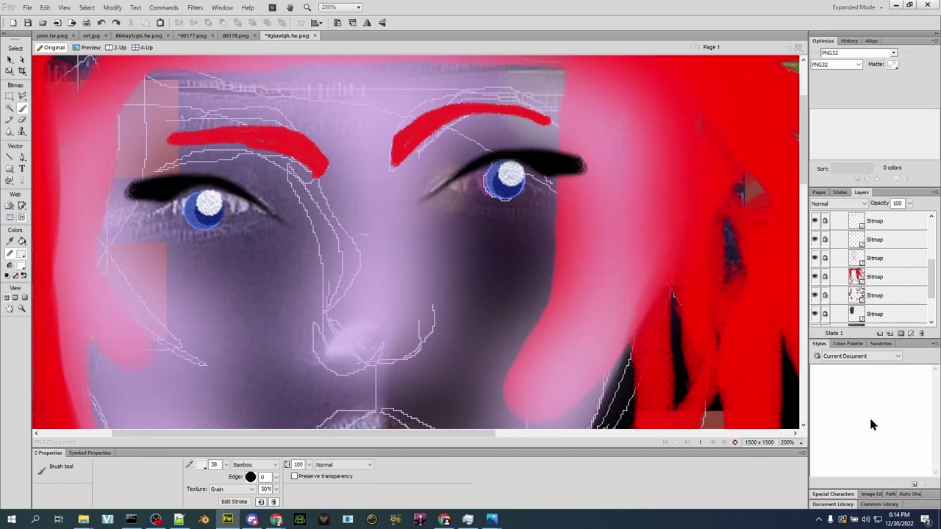
On a new bitmap, paint near-white highlights down the nose bridge and under both eyes
click(910, 335)
mouse_move(370, 121)
mouse_down()
mouse_move(371, 316)
mouse_move(414, 319)
mouse_move(382, 345)
mouse_move(341, 333)
mouse_move(355, 231)
mouse_move(361, 254)
mouse_move(351, 157)
mouse_move(330, 121)
mouse_up()
drag(340, 166, 376, 233)
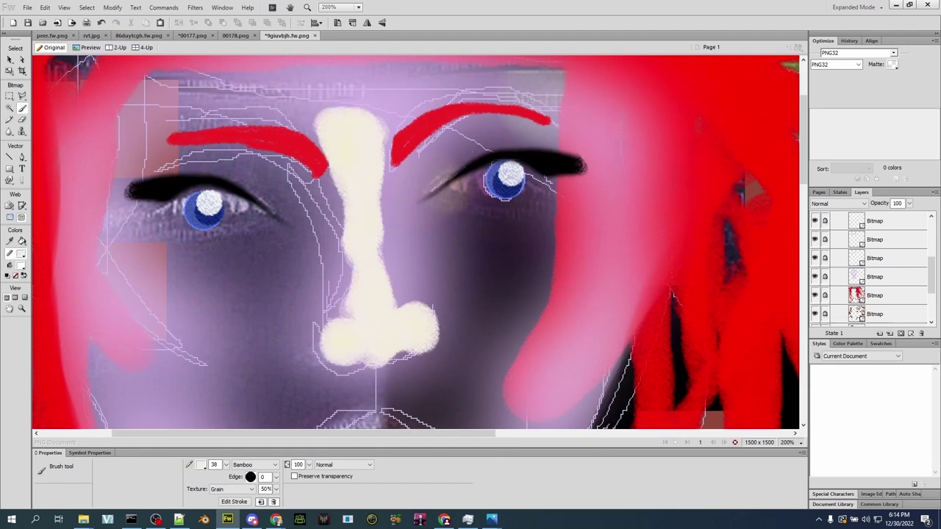
mouse_move(437, 220)
mouse_down()
mouse_move(504, 231)
mouse_move(441, 233)
mouse_move(466, 252)
mouse_move(542, 263)
mouse_move(463, 287)
mouse_up()
mouse_move(261, 246)
mouse_down()
mouse_move(228, 253)
mouse_move(183, 298)
mouse_move(179, 272)
mouse_move(256, 254)
mouse_move(264, 294)
mouse_move(273, 285)
mouse_move(283, 301)
mouse_up()
Add near-white highlights along both cheeks and below the lips
scroll(405, 298, down, 3)
scroll(404, 298, up, 1)
mouse_move(540, 250)
mouse_down()
mouse_move(518, 364)
mouse_move(523, 220)
mouse_move(507, 345)
mouse_up()
mouse_move(143, 257)
mouse_down()
mouse_move(202, 341)
mouse_move(173, 265)
mouse_move(179, 279)
mouse_up()
scroll(224, 331, down, 4)
mouse_move(406, 239)
mouse_down()
mouse_move(373, 249)
mouse_move(386, 261)
mouse_move(358, 235)
mouse_move(377, 231)
mouse_move(379, 288)
mouse_move(394, 305)
mouse_move(339, 310)
mouse_move(420, 275)
mouse_move(348, 252)
mouse_up()
scroll(281, 274, up, 4)
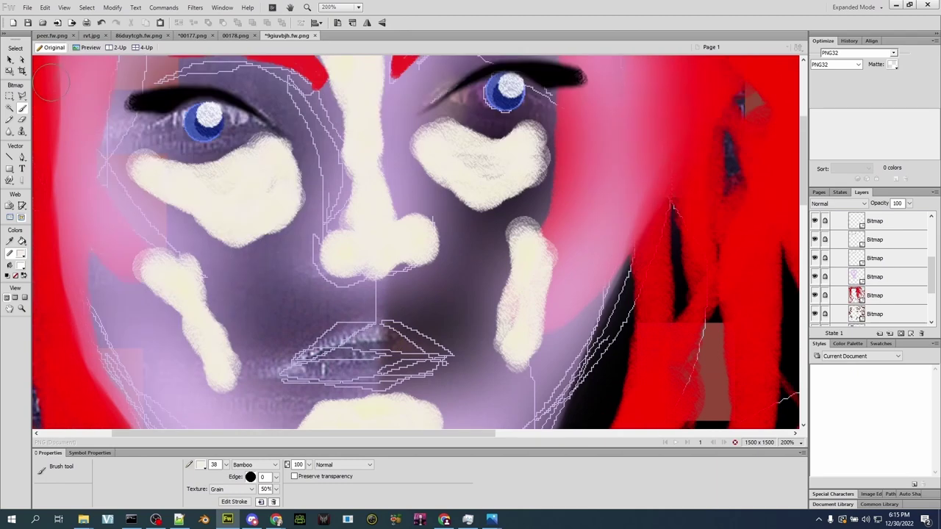
Tint the white highlight strokes lavender with Hue/Saturation, setting lightness to -40
key(v)
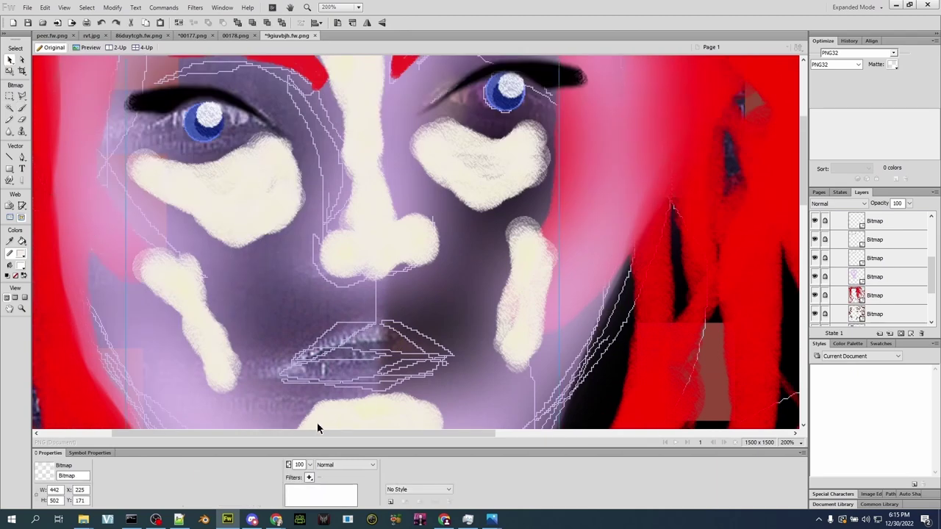
click(309, 478)
mouse_move(393, 391)
click(469, 436)
drag(509, 219, 733, 220)
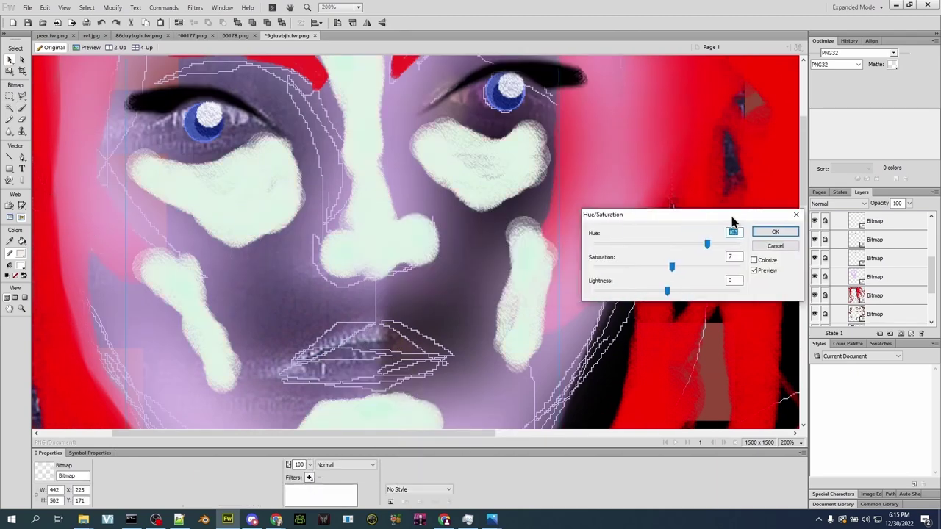
mouse_move(668, 293)
mouse_down()
mouse_move(639, 294)
mouse_move(673, 294)
mouse_up()
click(768, 232)
Soften the face strokes with a Gaussian Blur of radius 27
click(309, 477)
mouse_move(382, 393)
mouse_move(346, 412)
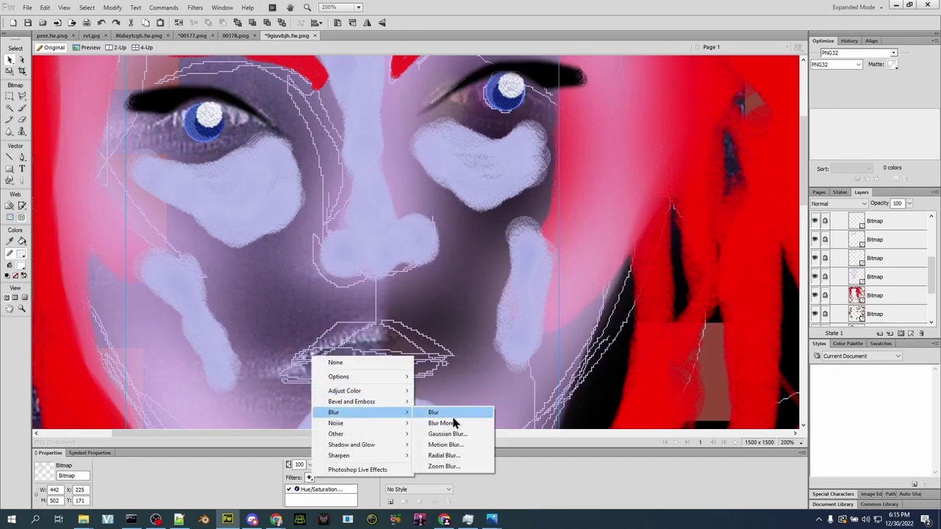
click(450, 434)
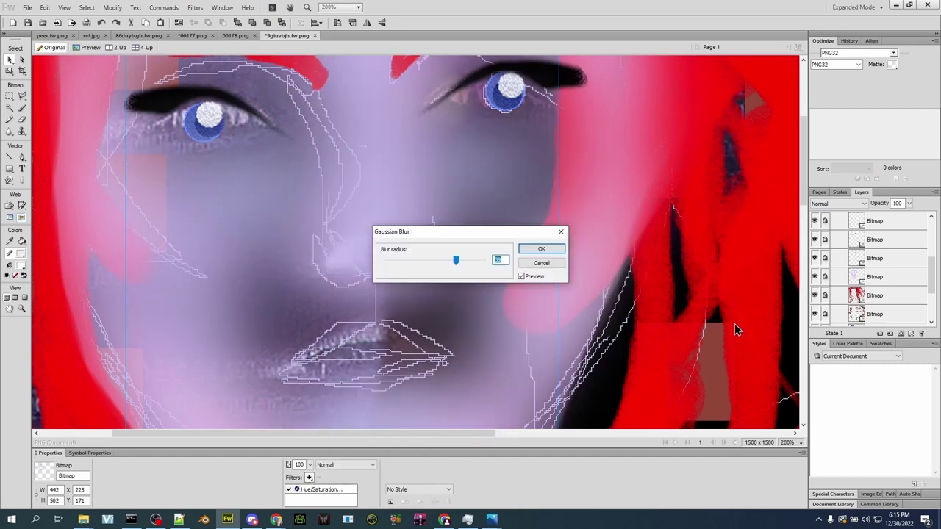
click(541, 249)
Add grainy noise to the face strokes at amount 18
click(309, 477)
mouse_move(373, 420)
click(436, 424)
click(463, 256)
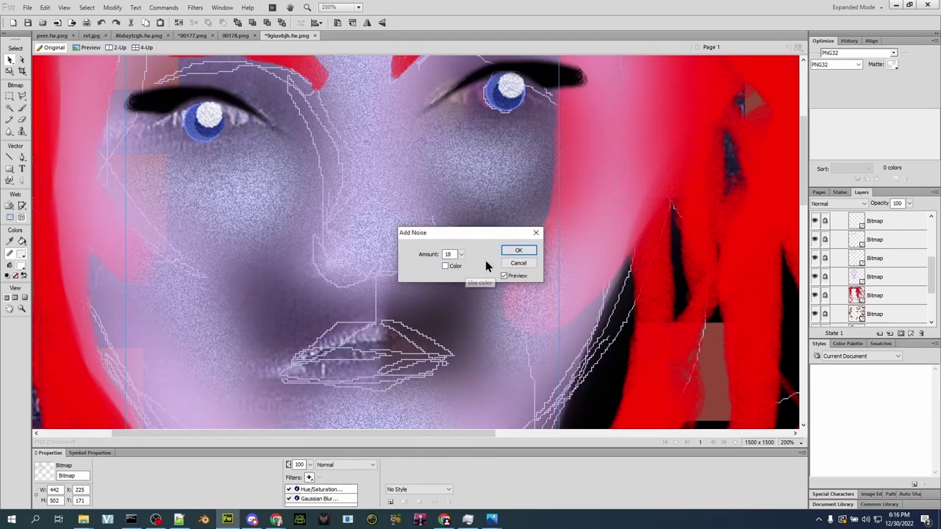
click(518, 251)
Add a new empty bitmap layer and switch to the Brush for painting
click(909, 334)
scroll(81, 196, down, 5)
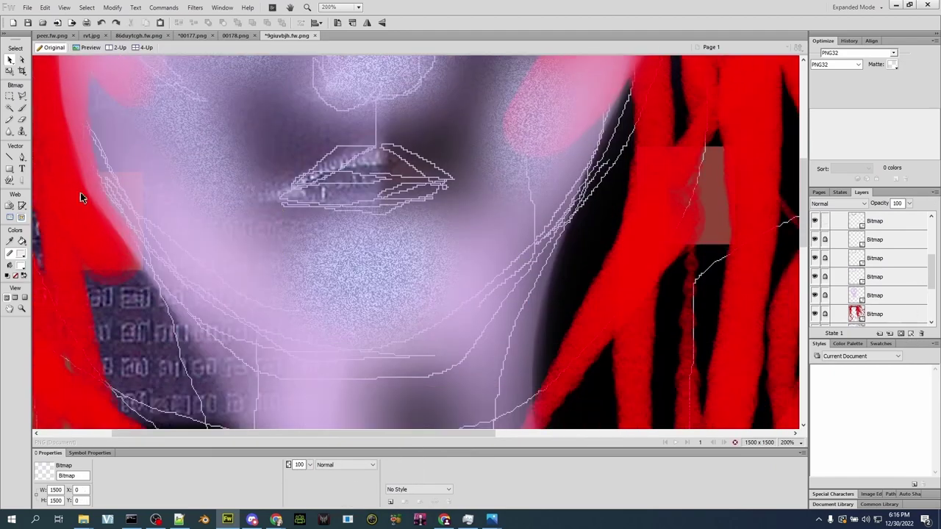
click(21, 109)
click(201, 466)
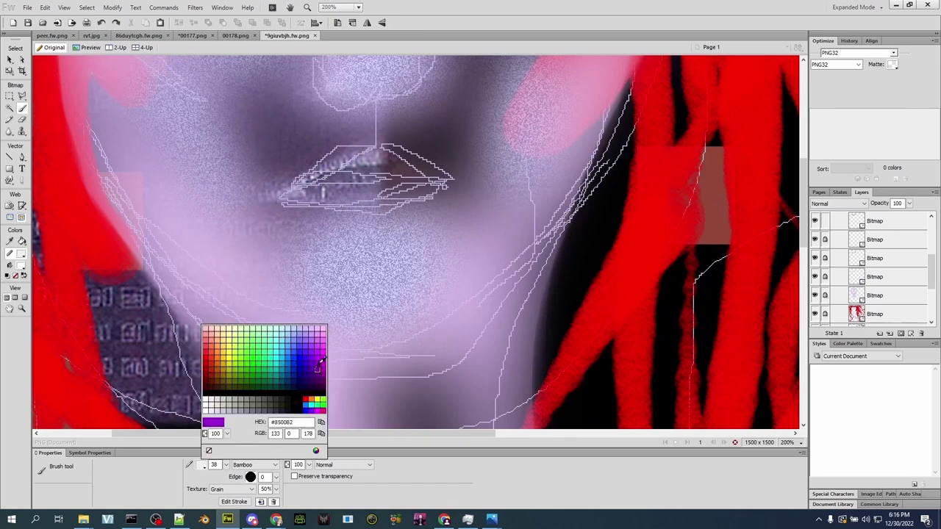
Paint light-green lips over the mouth and set that layer's opacity to 60%
click(246, 332)
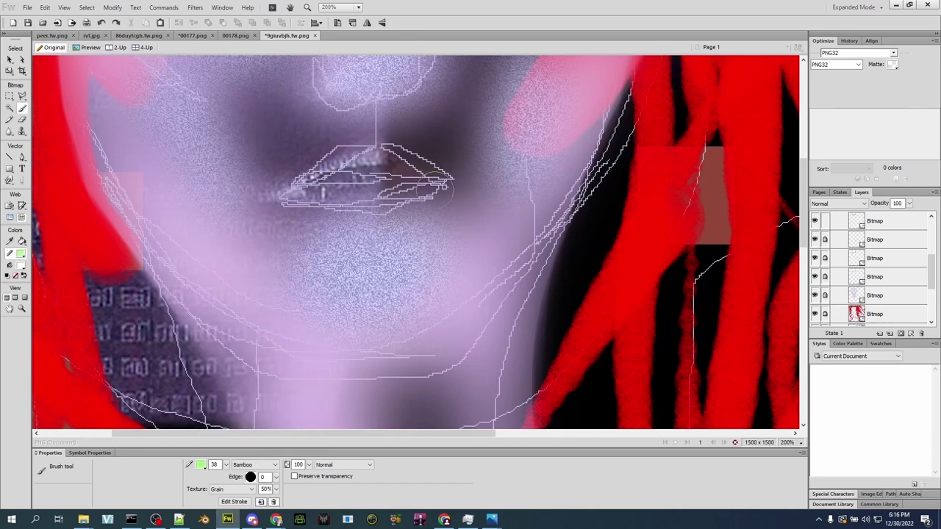
mouse_move(444, 186)
mouse_down()
mouse_move(353, 197)
mouse_move(309, 180)
mouse_move(419, 160)
mouse_move(420, 193)
mouse_move(330, 199)
mouse_move(340, 213)
mouse_move(415, 220)
mouse_up()
key(v)
drag(310, 465, 311, 444)
Move the lips layer to a new stacking position and bring up the canvas magnification options
mouse_move(882, 248)
mouse_down()
mouse_move(886, 330)
mouse_move(890, 271)
mouse_move(876, 222)
mouse_move(882, 305)
mouse_move(882, 253)
mouse_move(882, 263)
mouse_up()
scroll(365, 283, up, 4)
scroll(256, 257, down, 2)
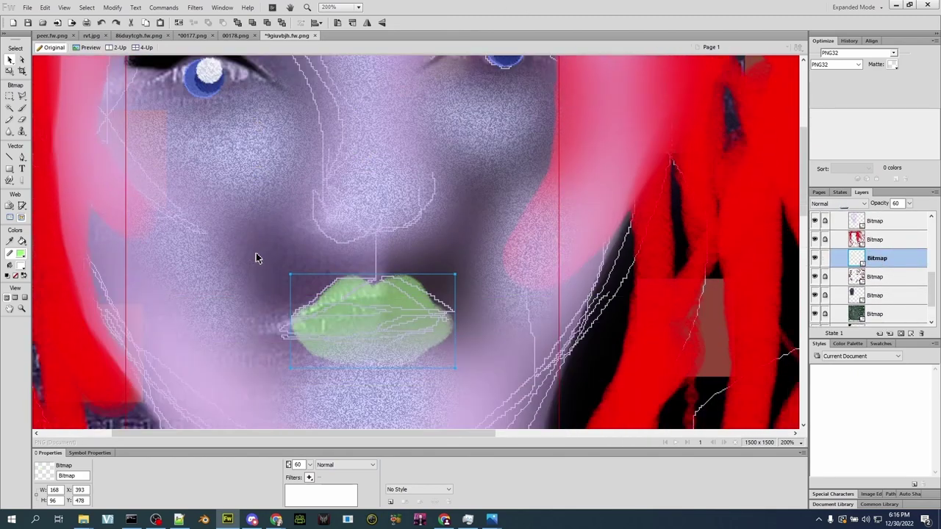
right_click(416, 184)
Zoom out to 50%, add a new bitmap layer, and set an orange brush at size 100
mouse_move(483, 203)
click(624, 262)
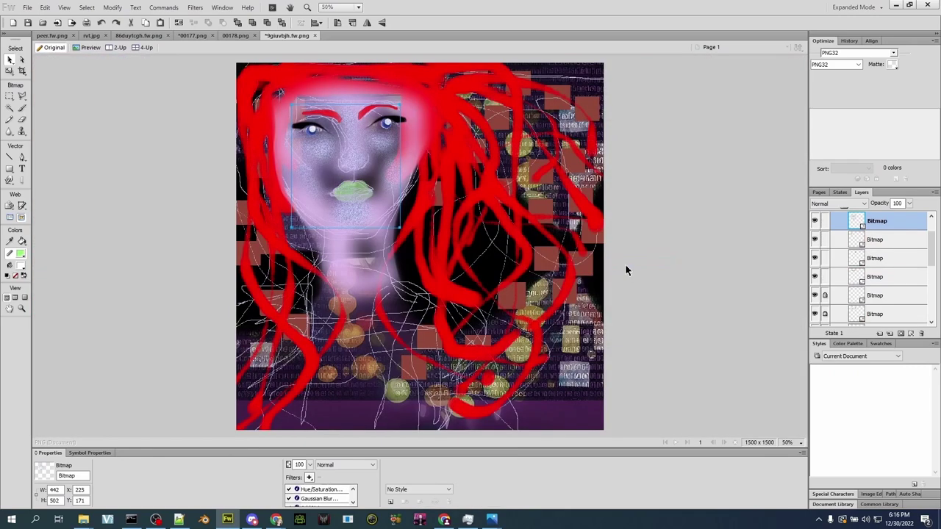
click(644, 262)
click(22, 108)
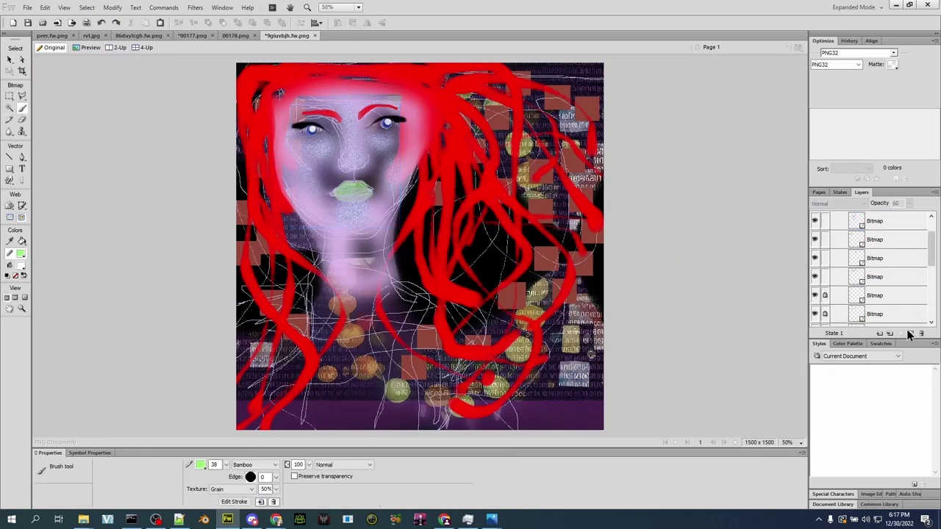
click(909, 334)
click(20, 254)
click(42, 143)
drag(226, 465, 224, 401)
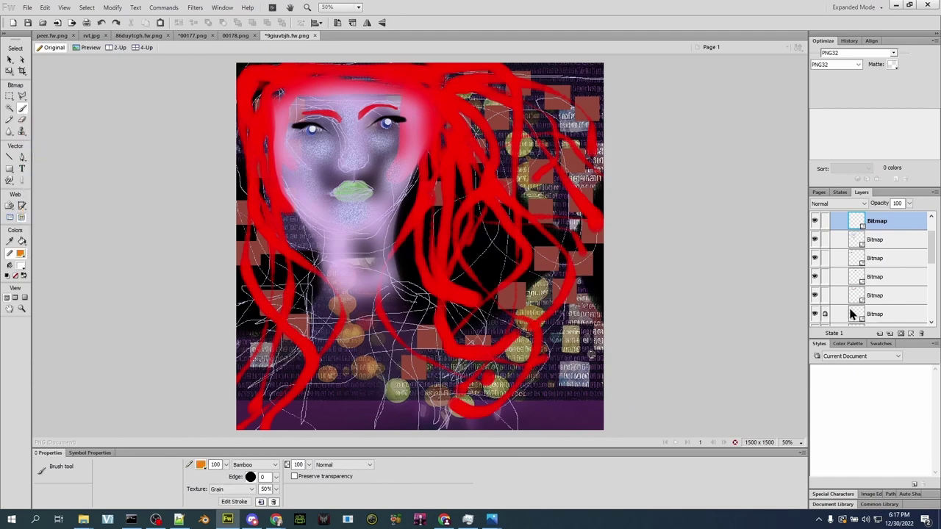
Brush thick orange strands down the right-side hair and across the top of the head
mouse_move(423, 90)
mouse_down()
mouse_move(490, 149)
mouse_move(475, 340)
mouse_move(541, 346)
mouse_up()
mouse_move(533, 143)
mouse_down()
mouse_move(525, 368)
mouse_move(565, 324)
mouse_up()
mouse_move(457, 135)
mouse_down()
mouse_move(439, 258)
mouse_move(441, 346)
mouse_up()
mouse_move(503, 136)
mouse_down()
mouse_move(456, 334)
mouse_move(507, 301)
mouse_move(514, 191)
mouse_up()
drag(478, 334, 511, 220)
mouse_move(335, 70)
mouse_down()
mouse_move(533, 133)
mouse_move(434, 115)
mouse_move(432, 250)
mouse_up()
mouse_move(428, 114)
mouse_down()
mouse_move(400, 261)
mouse_move(433, 378)
mouse_up()
mouse_move(500, 80)
mouse_down()
mouse_move(524, 93)
mouse_move(557, 147)
mouse_move(577, 353)
mouse_up()
Paint orange strands down the left and middle hair, framing the face to the canvas bottom
mouse_move(323, 72)
mouse_down()
mouse_move(262, 163)
mouse_move(287, 277)
mouse_move(257, 190)
mouse_move(260, 253)
mouse_move(242, 301)
mouse_up()
drag(276, 87, 302, 409)
drag(408, 272, 423, 364)
mouse_move(529, 206)
mouse_down()
mouse_move(499, 243)
mouse_move(508, 448)
mouse_move(562, 294)
mouse_move(547, 206)
mouse_up()
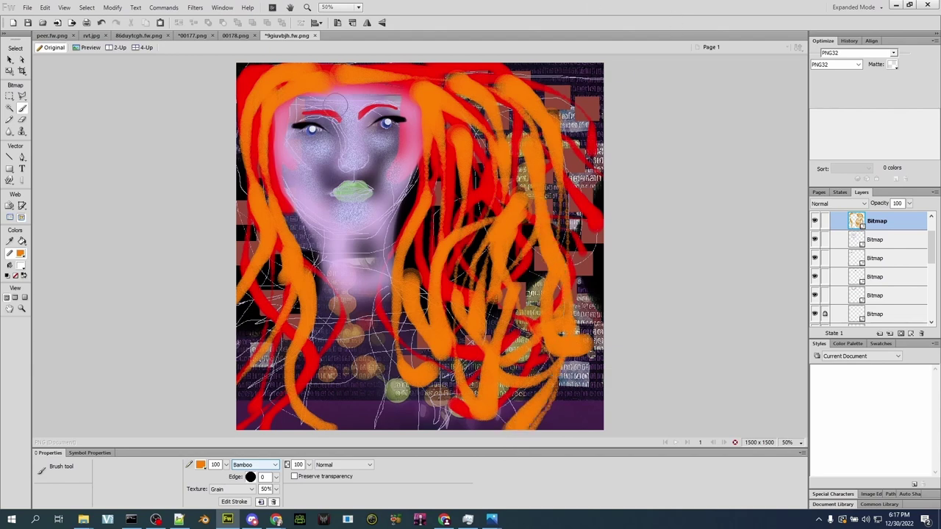
mouse_move(323, 92)
mouse_down()
mouse_move(401, 87)
mouse_move(397, 246)
mouse_move(271, 208)
mouse_up()
key(v)
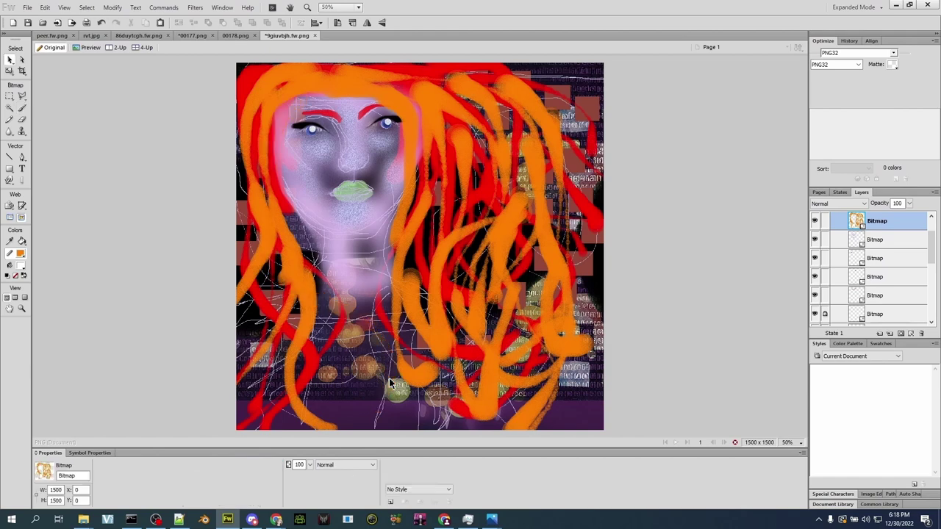
key(b)
mouse_move(283, 101)
mouse_down()
mouse_move(274, 384)
mouse_move(243, 408)
mouse_up()
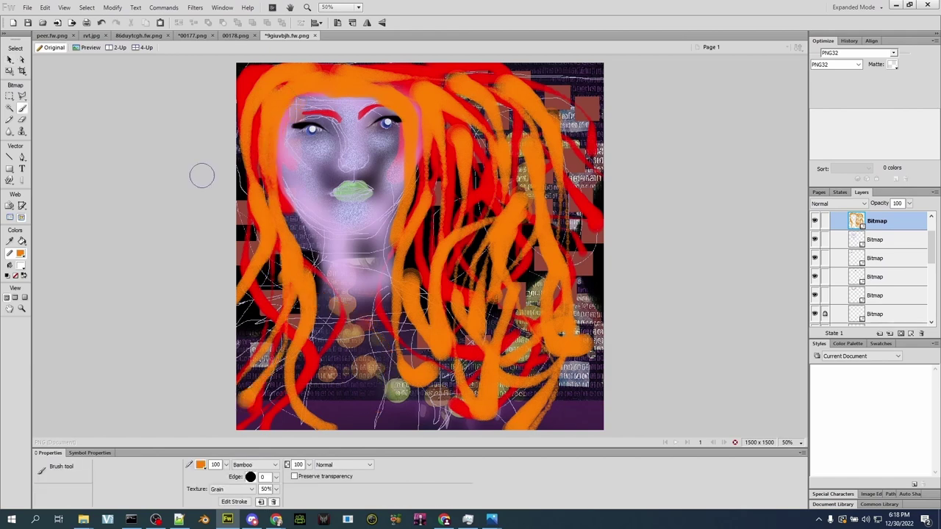
key(v)
click(608, 226)
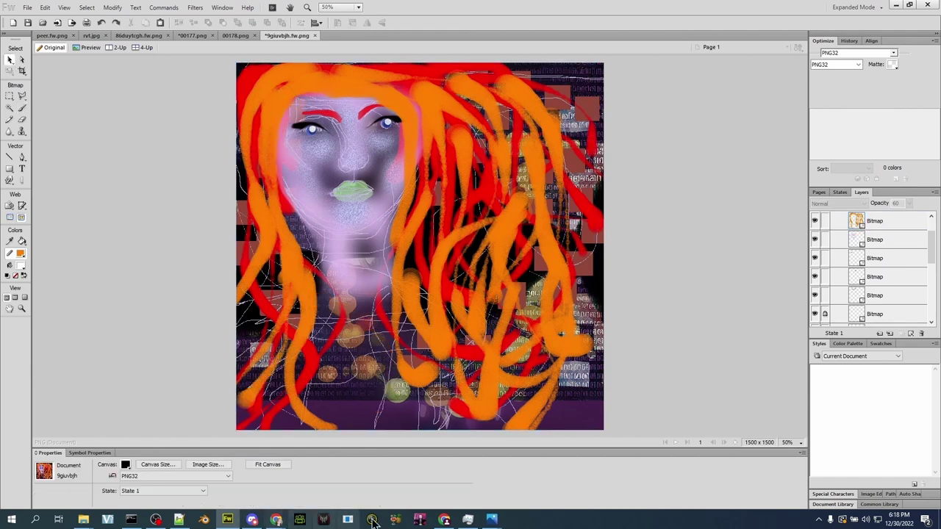
Replace the prompt with 'intricate, unmarked wires, multi-colored, detailed', enable Tiling, and generate
click(444, 519)
click(540, 478)
click(233, 127)
key(ctrl+a)
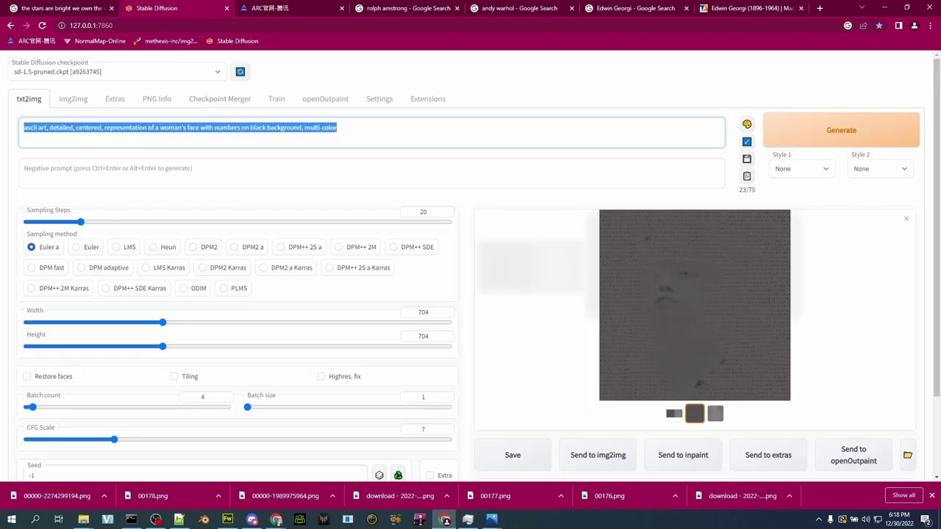
key(BackSpace)
text(in)
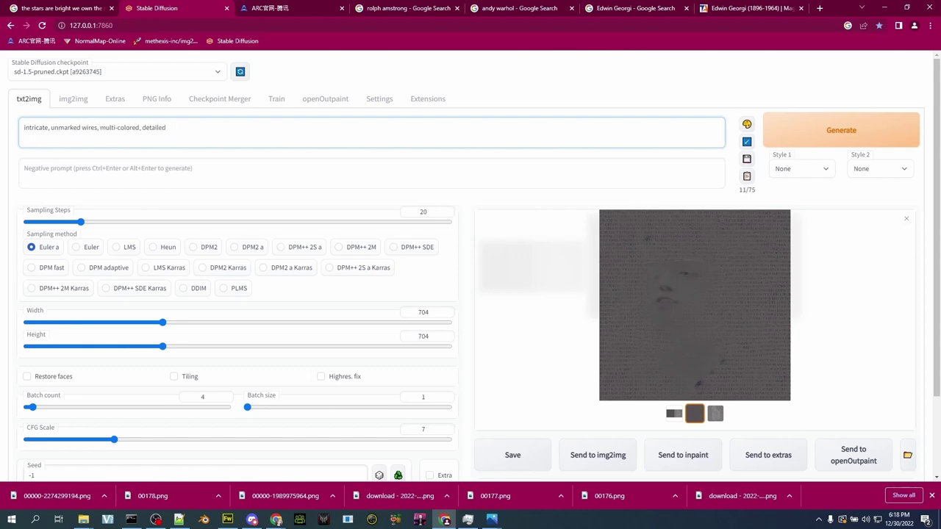
click(182, 382)
click(906, 218)
click(838, 139)
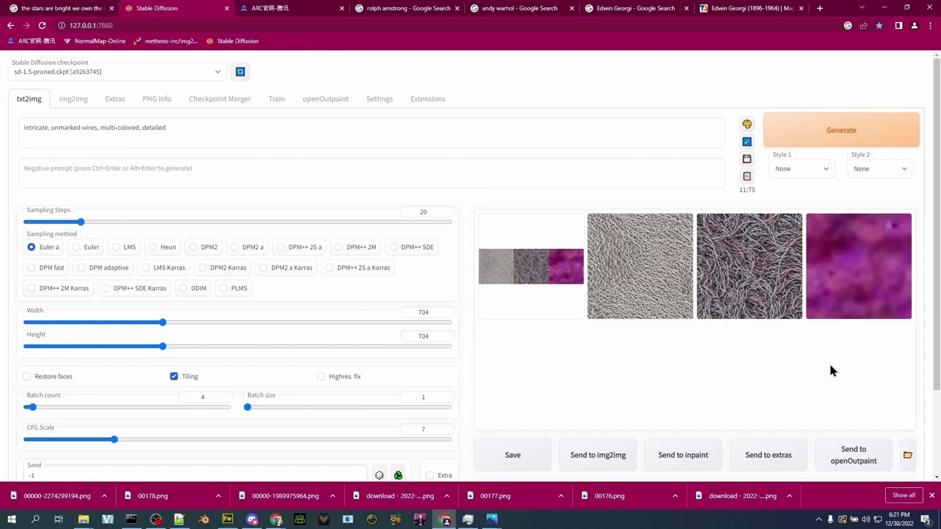
Copy the wire texture from the browser and paste it into Fireworks at 1500 wide, covering the canvas
click(731, 275)
right_click(473, 187)
click(502, 222)
click(228, 519)
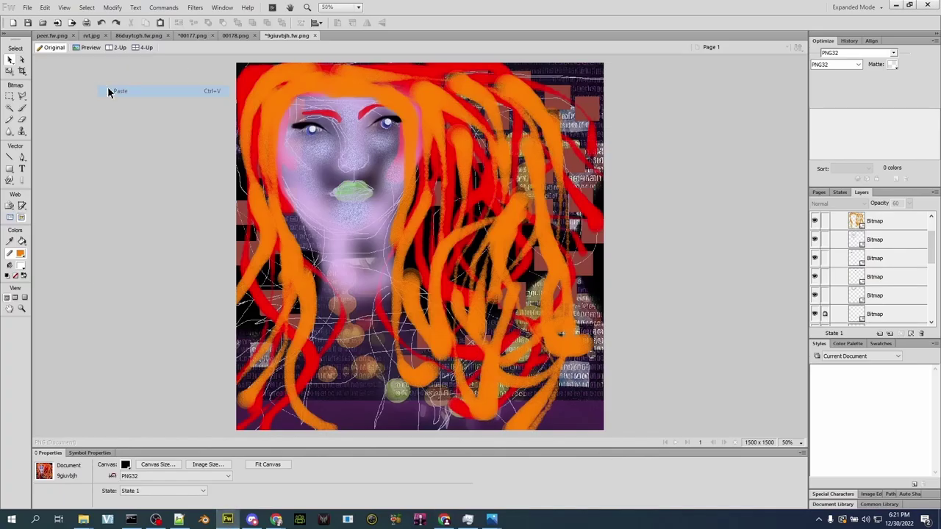
right_click(96, 88)
click(108, 89)
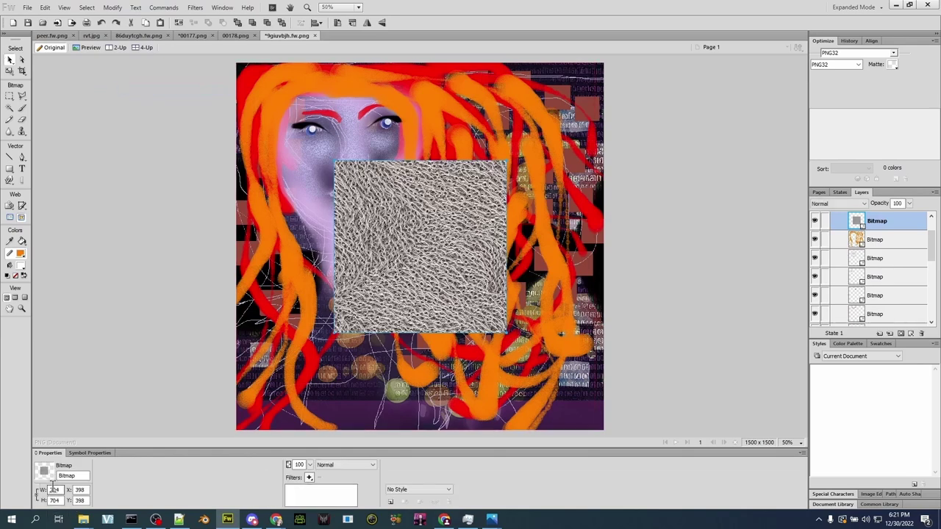
key(Return)
drag(523, 385, 416, 281)
Try Soft Light and a lighter blend mode on the texture, settling on Subtractive
click(334, 464)
click(335, 389)
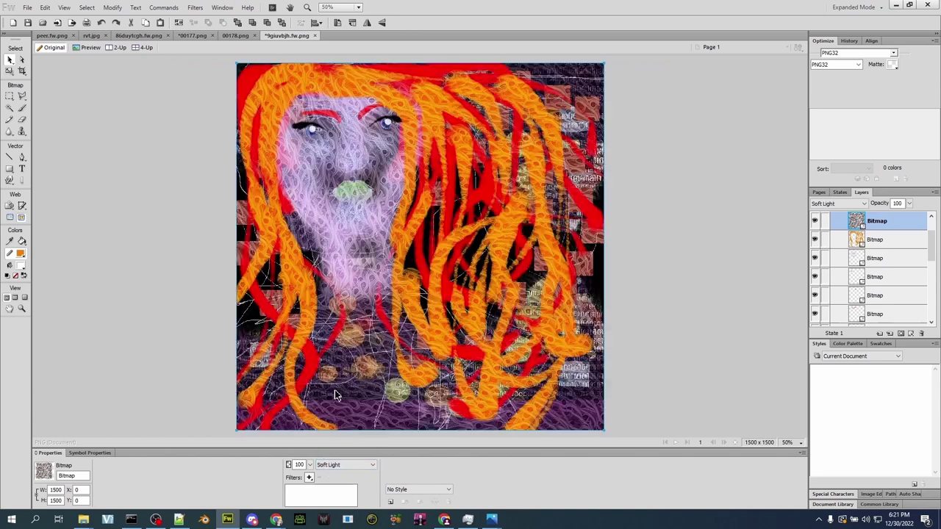
click(334, 464)
click(331, 427)
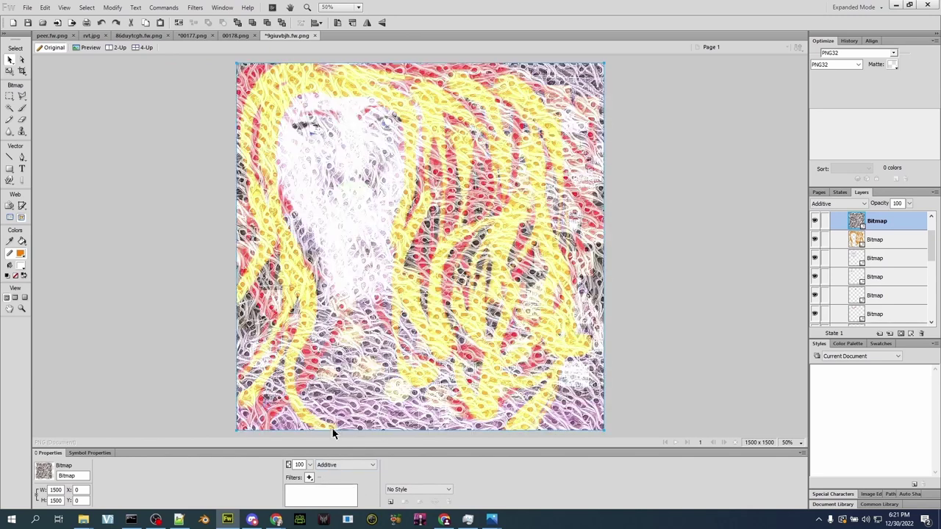
click(335, 464)
click(348, 403)
Erase the wire texture from the eyes, cheeks, neck and upper chest
key(e)
mouse_move(383, 119)
mouse_down()
mouse_move(347, 123)
mouse_move(301, 110)
mouse_move(297, 147)
mouse_move(346, 139)
mouse_move(390, 191)
mouse_move(323, 187)
mouse_move(360, 235)
mouse_move(346, 210)
mouse_up()
mouse_move(346, 272)
mouse_down()
mouse_move(374, 272)
mouse_move(375, 284)
mouse_move(343, 303)
mouse_move(375, 305)
mouse_up()
click(10, 65)
Replace the old prompt with the sci-fi mech-armor prompt and start a generation
click(444, 520)
click(223, 176)
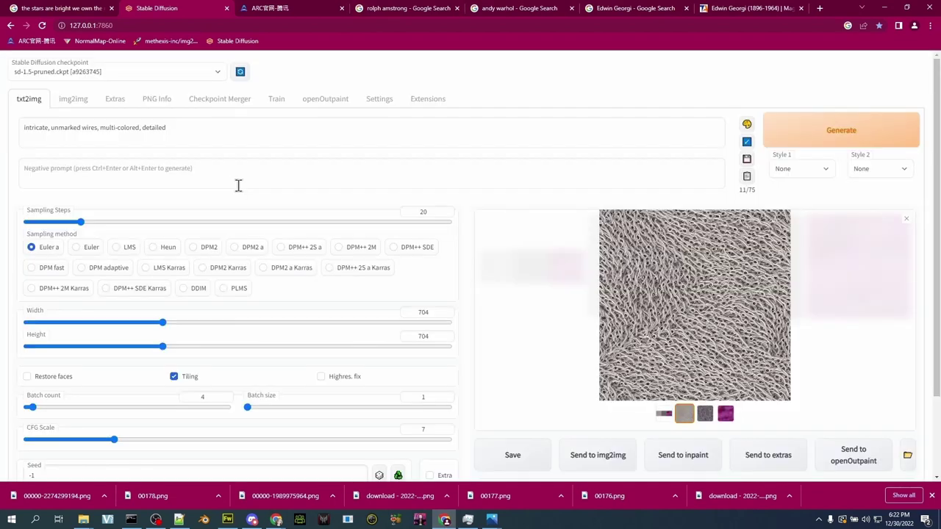
triple_click(214, 134)
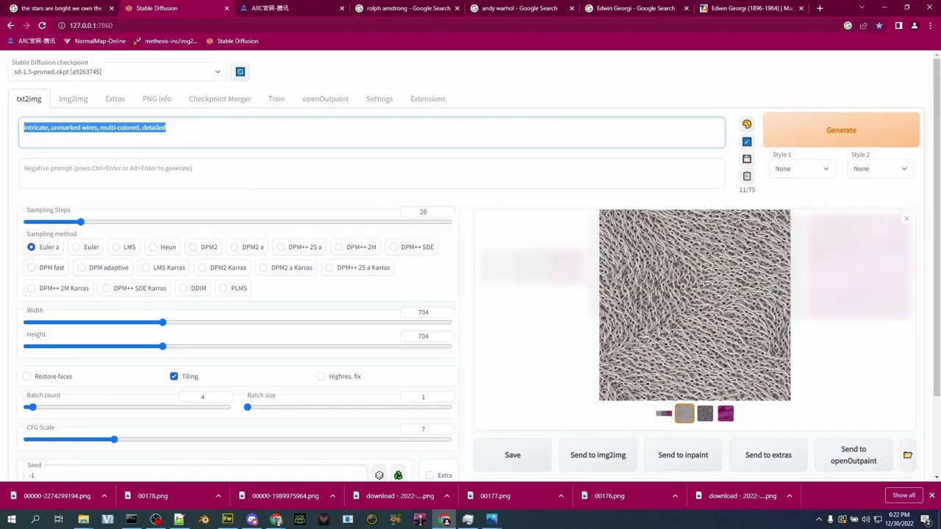
text(sci-fi, woman wearing mech ar)
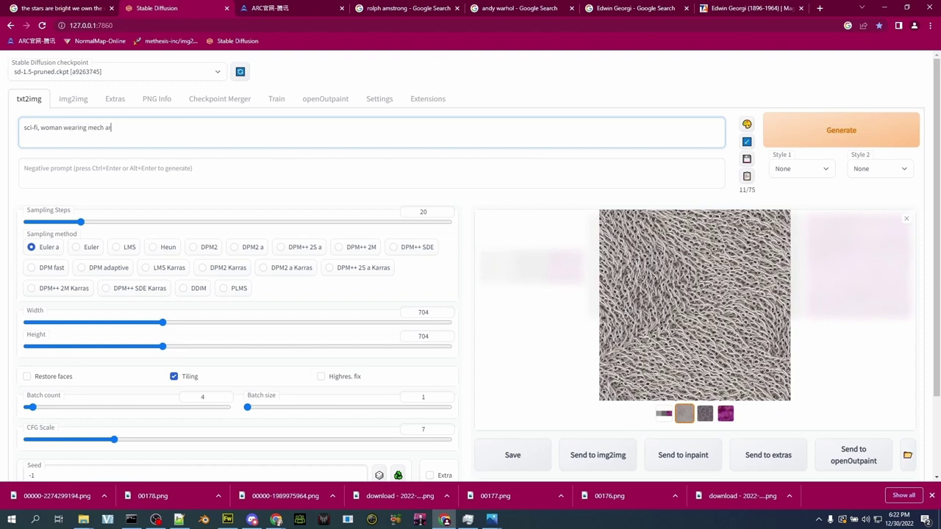
text(or)
click(906, 219)
click(886, 138)
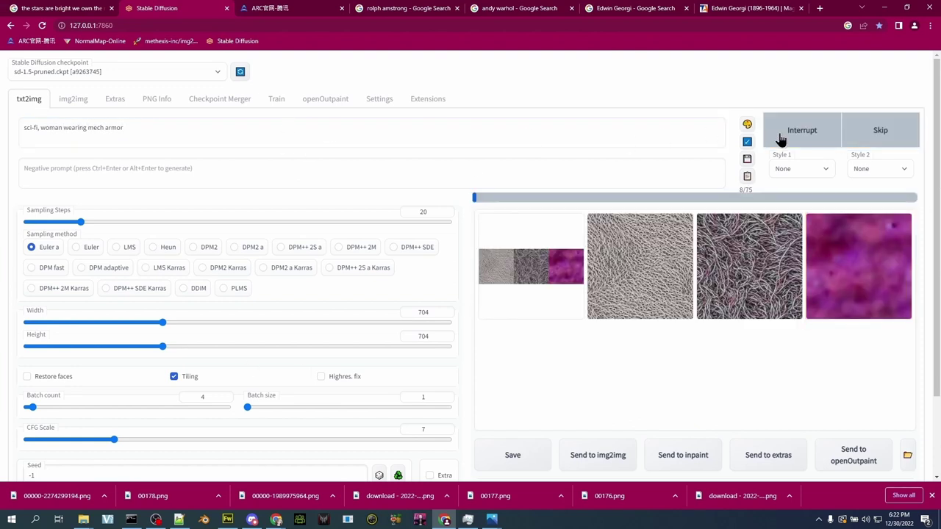
Insert ', close up, chest focus,' after 'sci-fi' in the prompt and generate again
click(39, 128)
text(, close up, c)
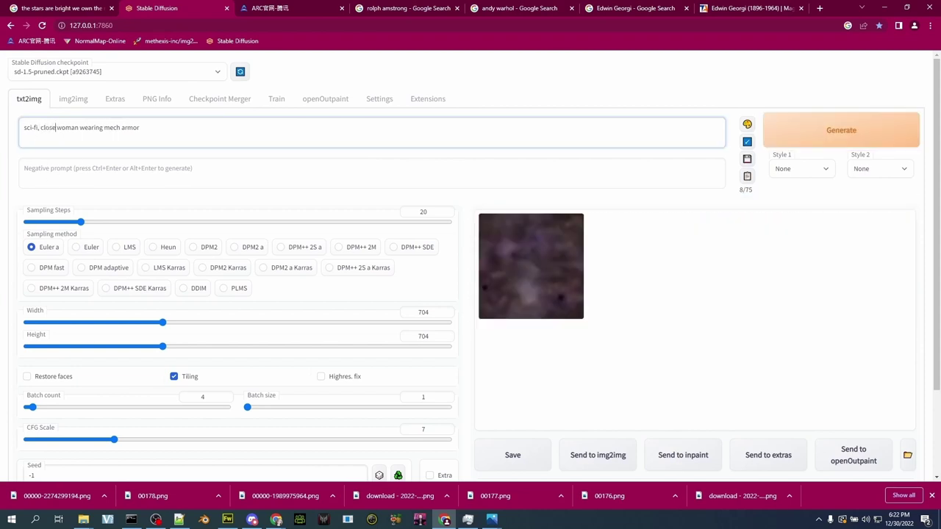
text(hest focus,)
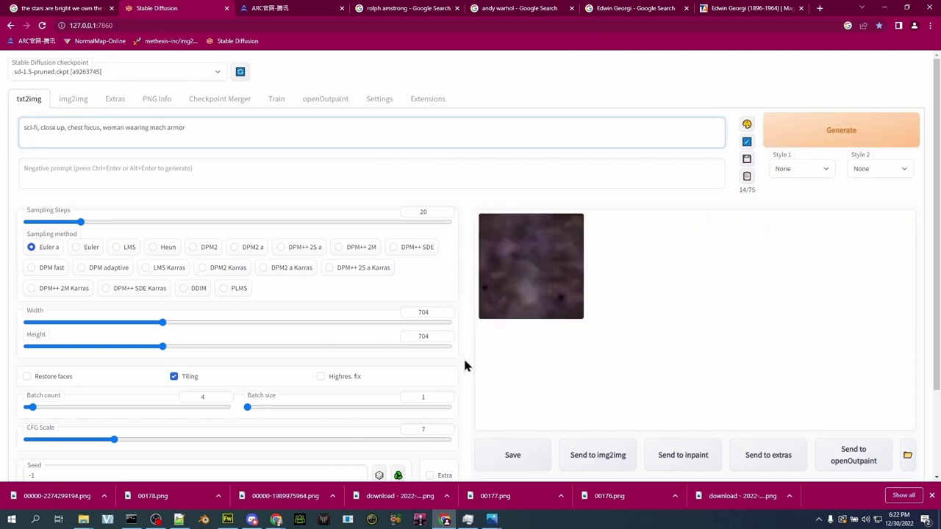
click(808, 145)
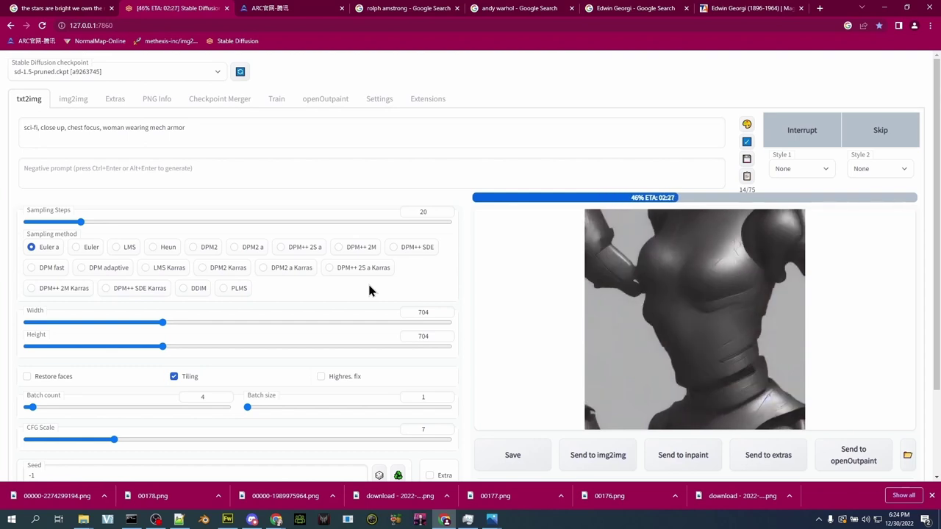
Reuse the last seed, add 'ornate carving, high detail, condept art,' before 'woman', and generate
click(66, 128)
scroll(325, 349, down, 2)
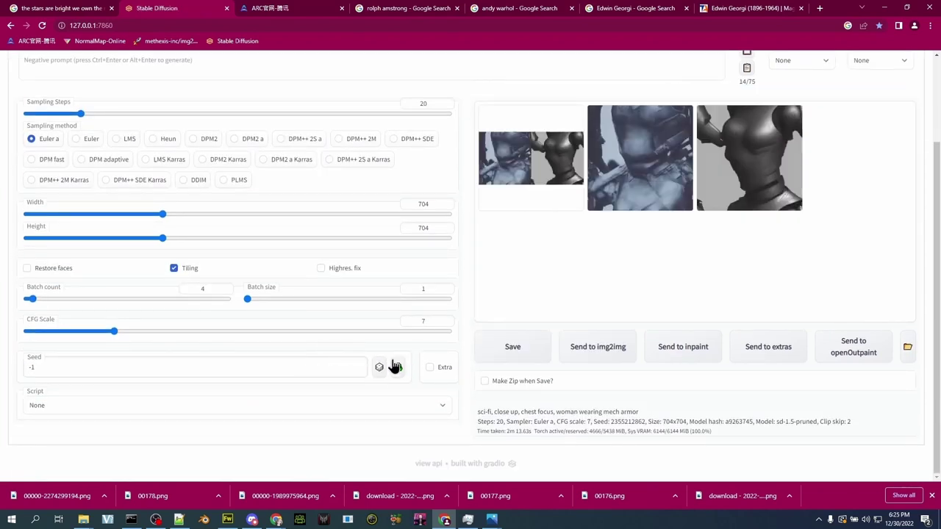
click(397, 366)
scroll(308, 345, up, 2)
click(104, 127)
text(ornate carvin)
text(g, high detail, cond)
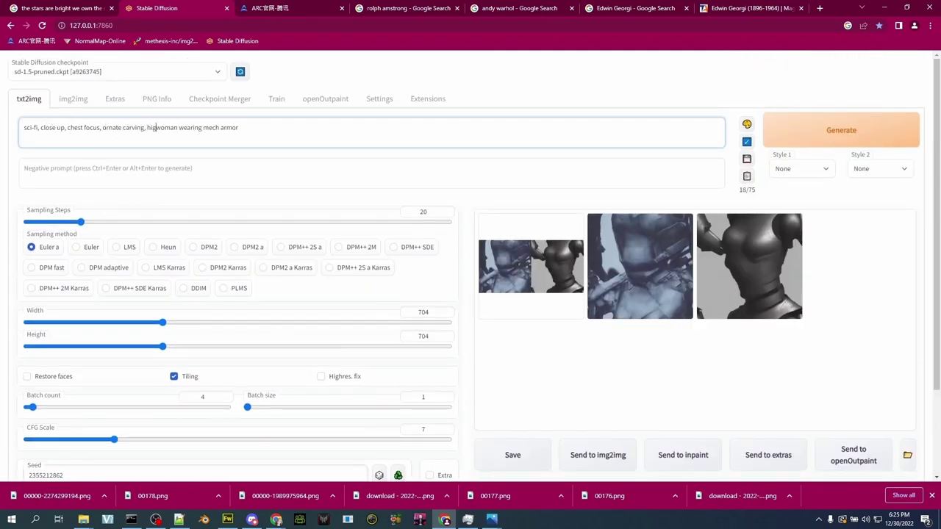
text(ept art,)
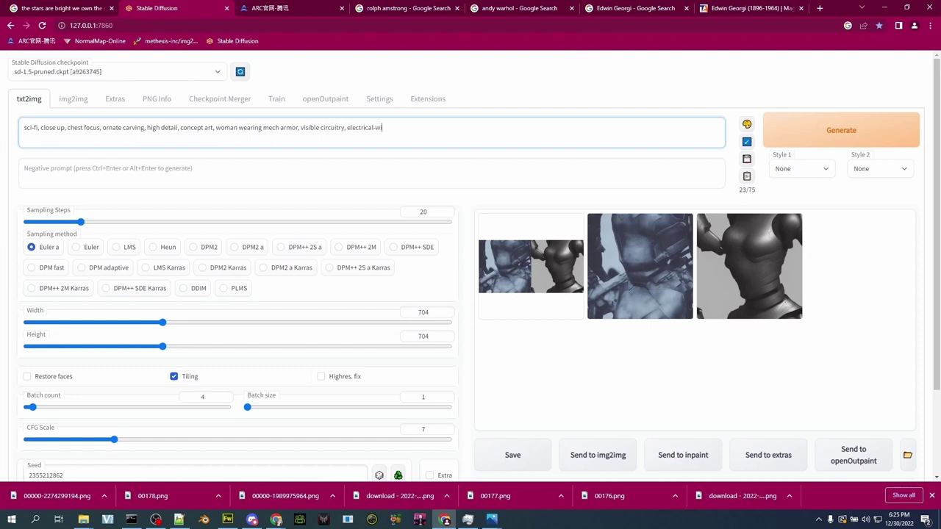
click(830, 131)
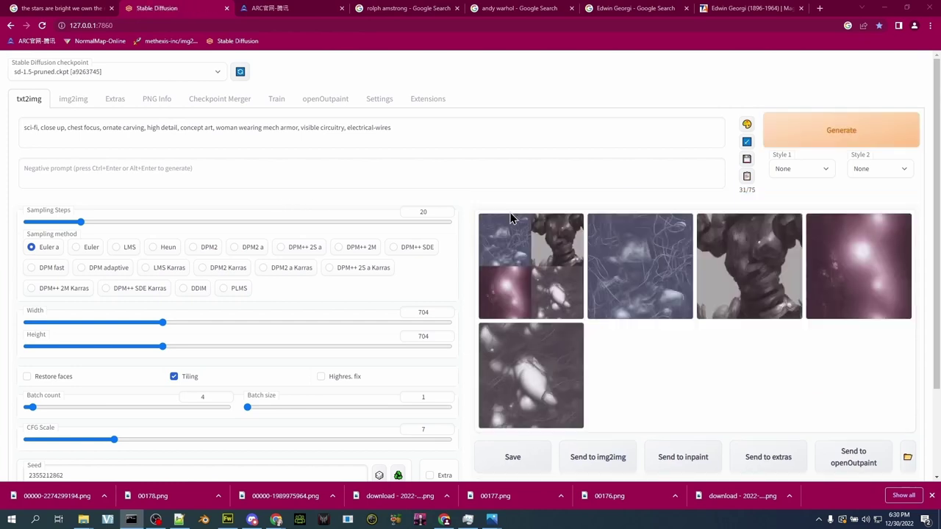
Copy the fifth generated image from the browser and paste it onto the Fireworks canvas
click(537, 372)
right_click(515, 236)
click(538, 267)
click(227, 519)
right_click(125, 117)
click(145, 120)
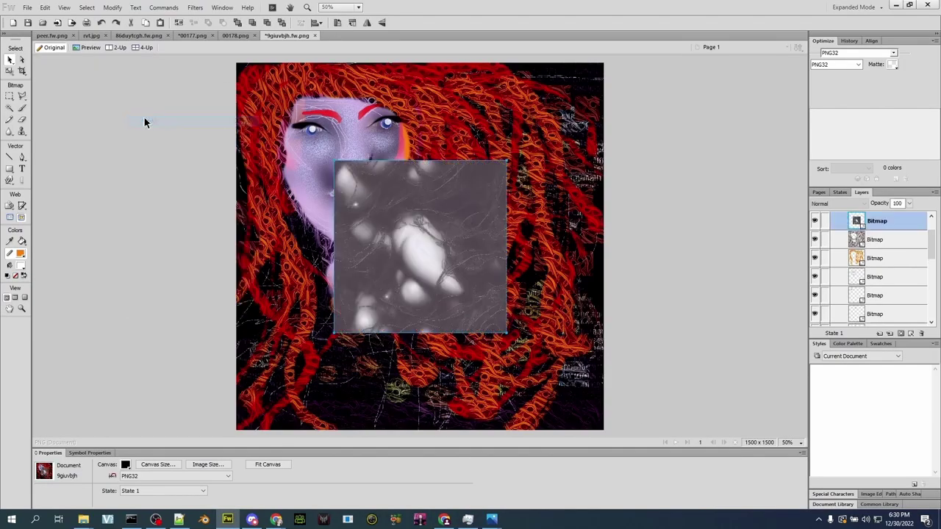
Snap the pasted image top-left at width 1500, then shrink it and move it over the chest
drag(444, 234, 344, 142)
click(54, 490)
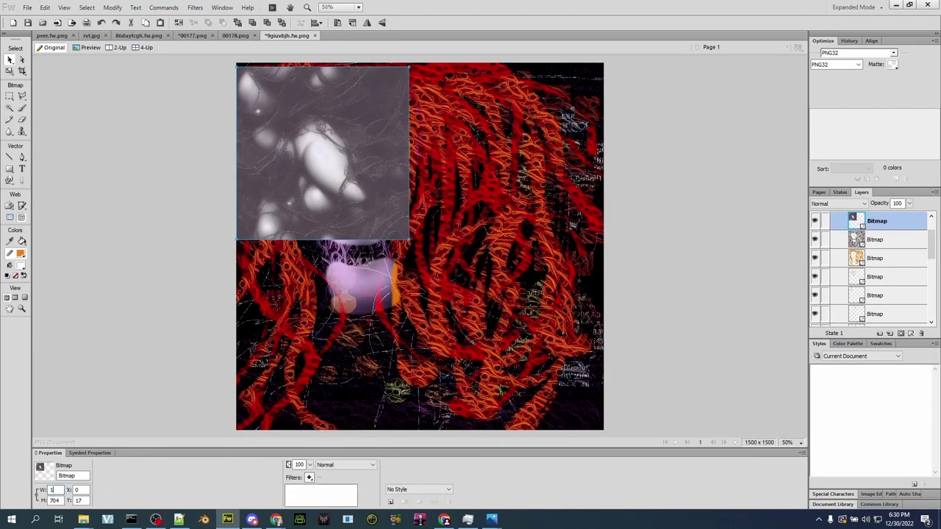
text(1500)
key(Return)
key(q)
drag(583, 80, 503, 173)
drag(411, 242, 412, 320)
double_click(411, 321)
Delete a stray duplicate and place the grey image's layer just below the hair
drag(338, 296, 606, 294)
drag(370, 292, 395, 318)
drag(542, 330, 400, 310)
key(Delete)
click(400, 310)
drag(876, 221, 874, 276)
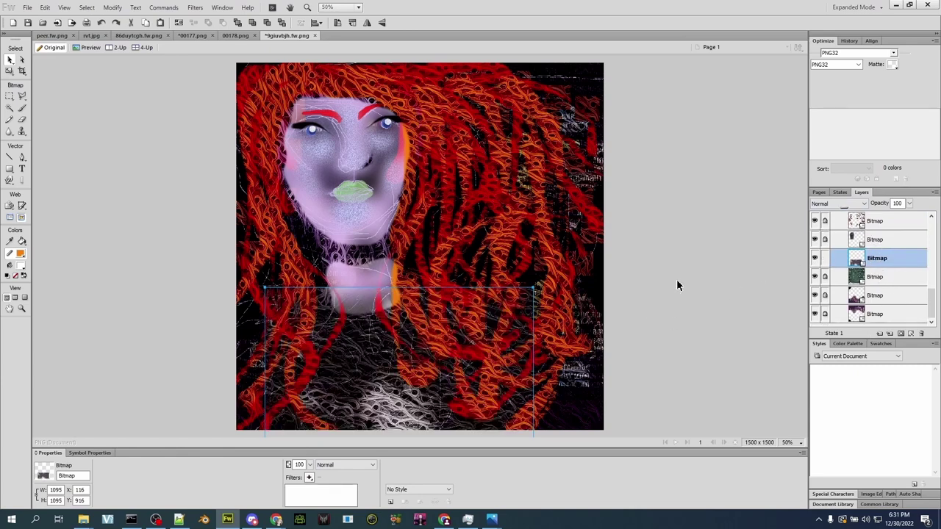
scroll(889, 279, up, 3)
drag(882, 323, 884, 244)
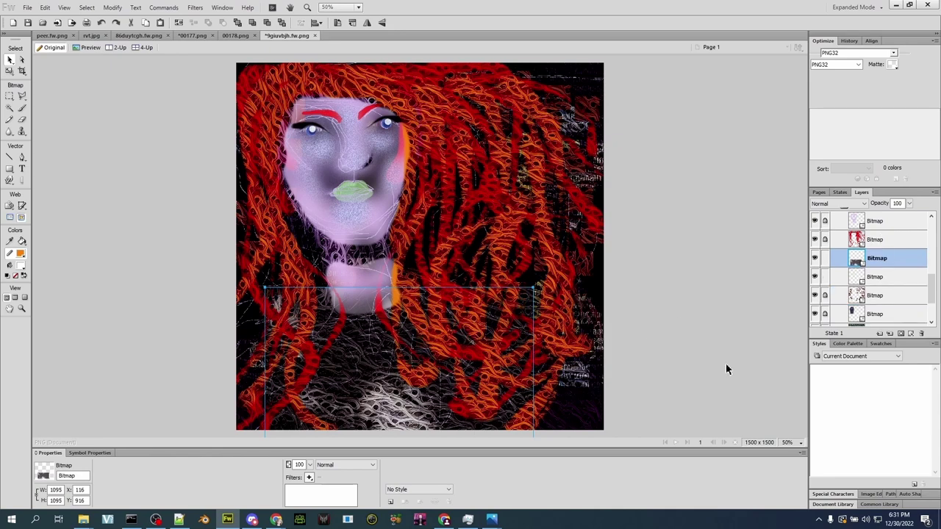
Erase the hair below the chin on the top layer, then undo the erasure
click(828, 240)
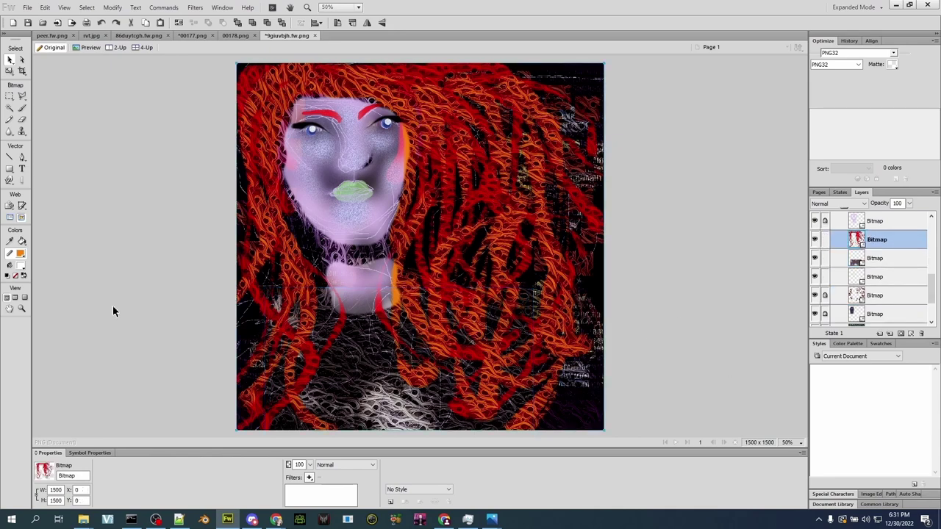
click(22, 120)
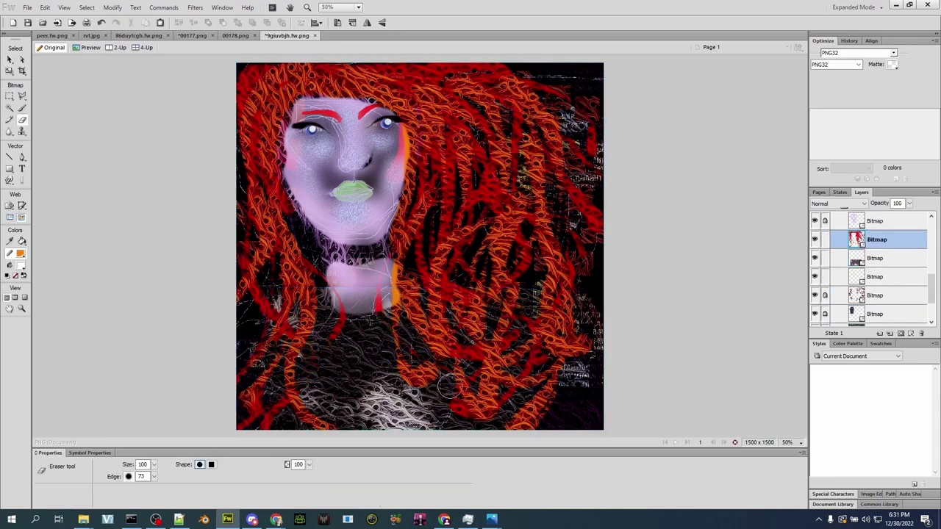
scroll(884, 293, up, 5)
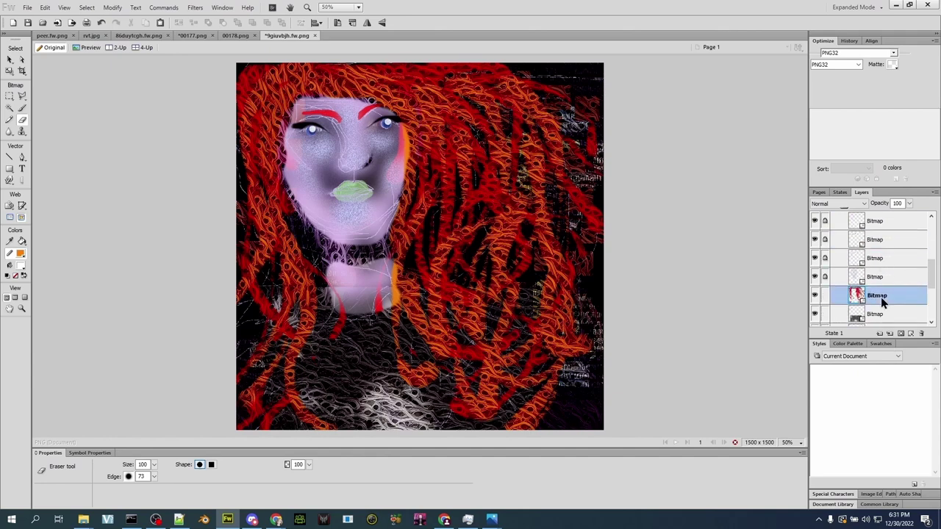
click(878, 233)
mouse_move(357, 336)
mouse_down()
mouse_move(389, 371)
mouse_move(411, 354)
mouse_move(386, 331)
mouse_move(412, 326)
mouse_move(421, 365)
mouse_up()
key(v)
key(ctrl+z)
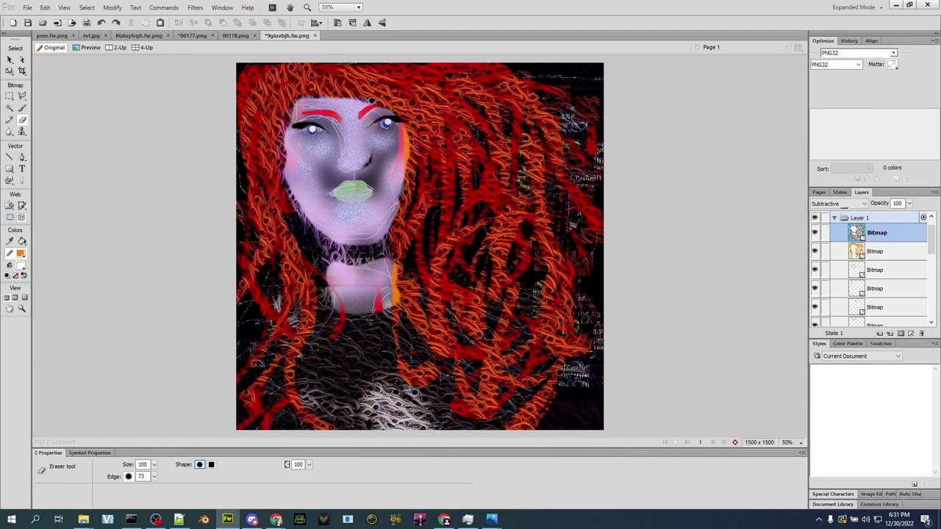
Lasso the chest area on the top layer, delete those pixels, and deselect
key(l)
click(463, 335)
click(455, 427)
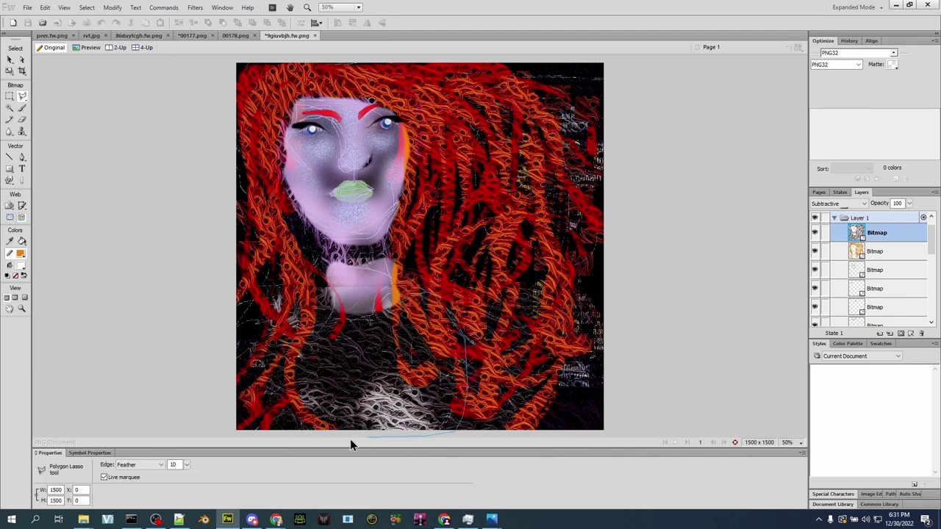
click(274, 432)
click(316, 312)
click(388, 311)
double_click(398, 298)
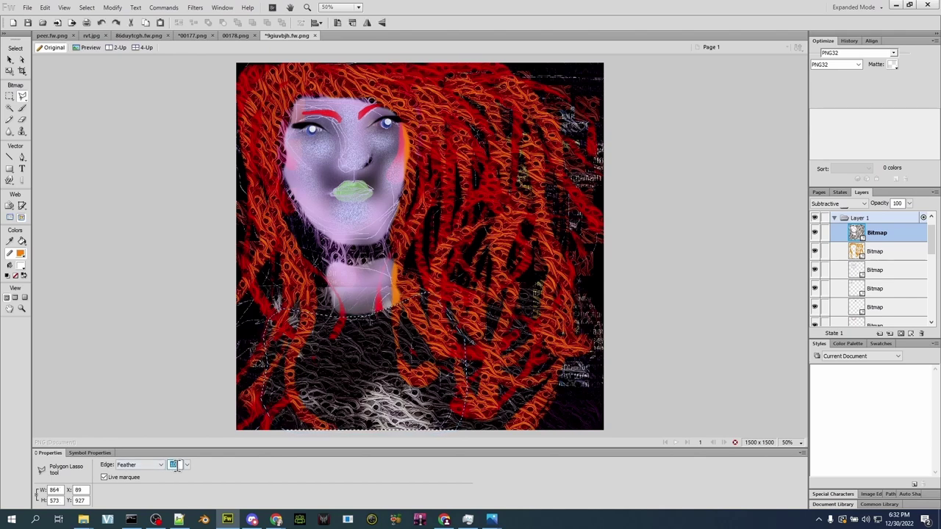
key(Delete)
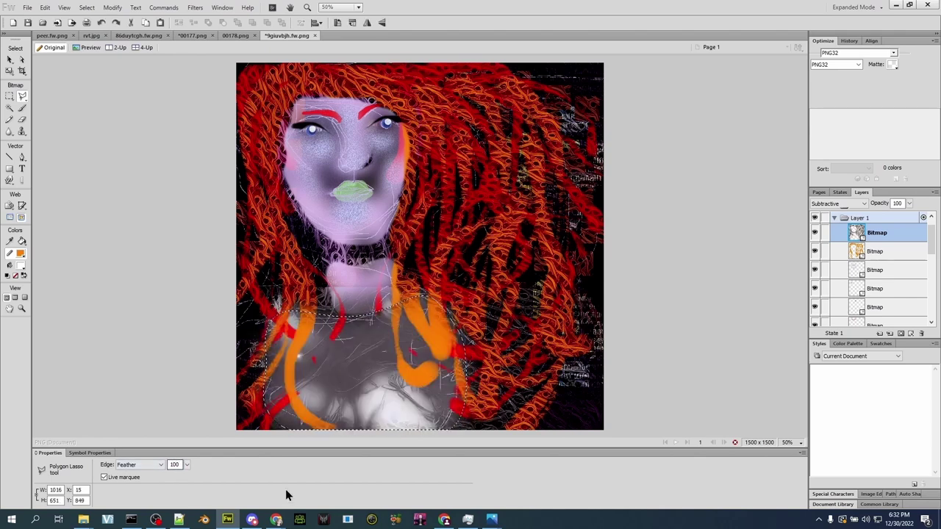
click(9, 96)
key(ctrl+d)
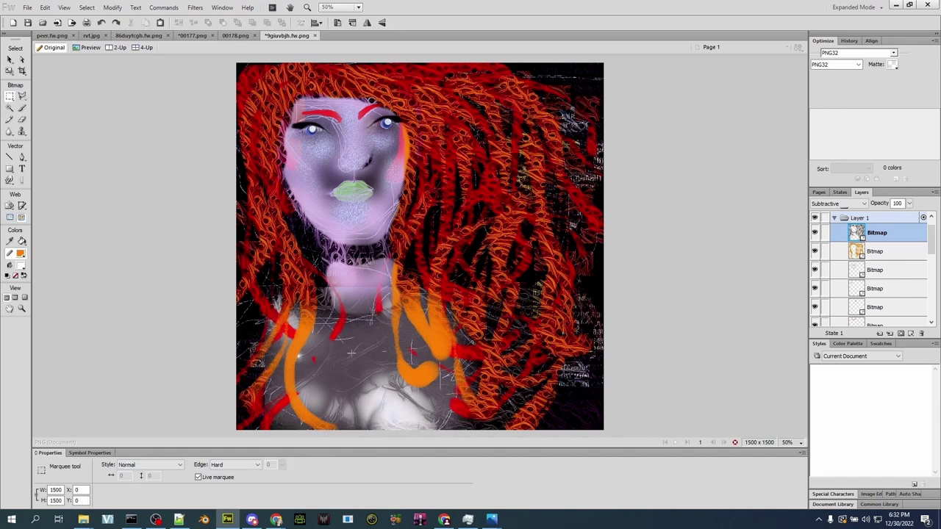
Pick the Brush and select the grey chest image layer
click(22, 108)
scroll(890, 264, down, 3)
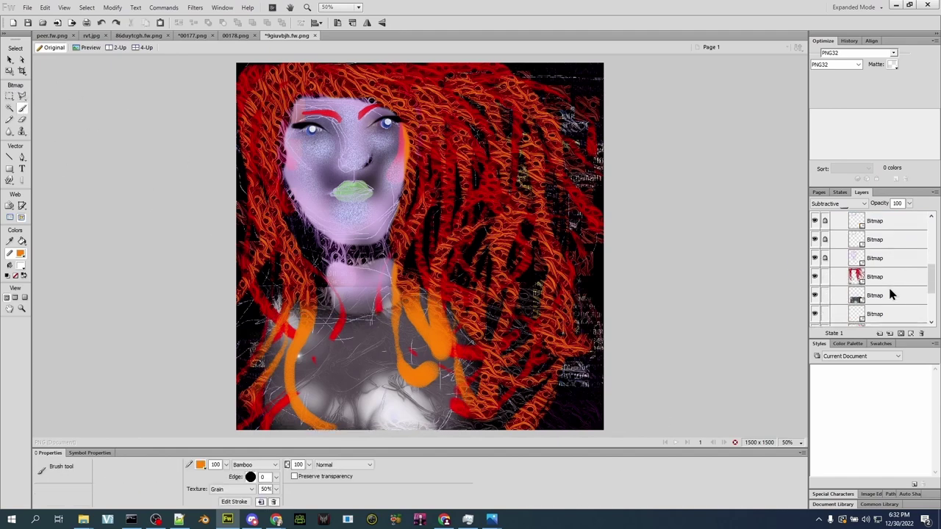
click(884, 278)
Colorize the grey chest image purple with Hue/Saturation, lowering saturation and raising lightness
click(10, 131)
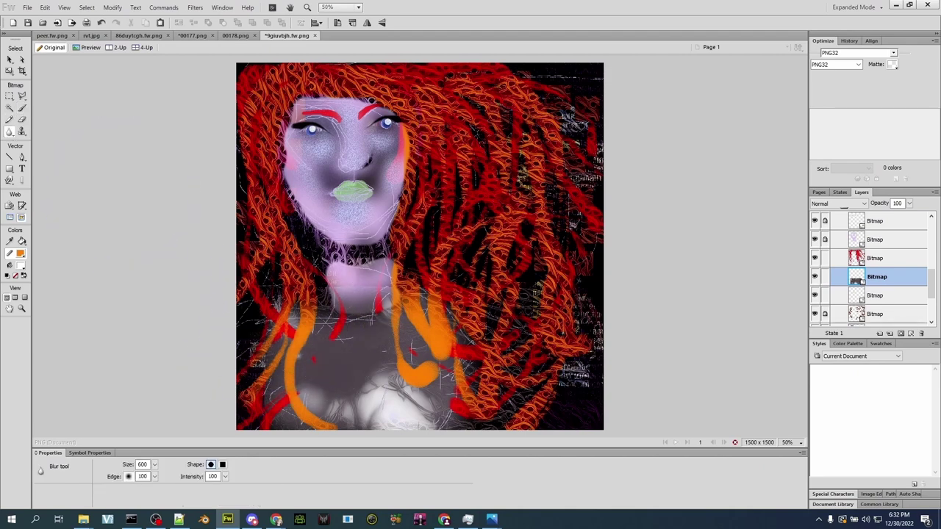
click(10, 59)
click(309, 478)
mouse_move(345, 393)
click(444, 437)
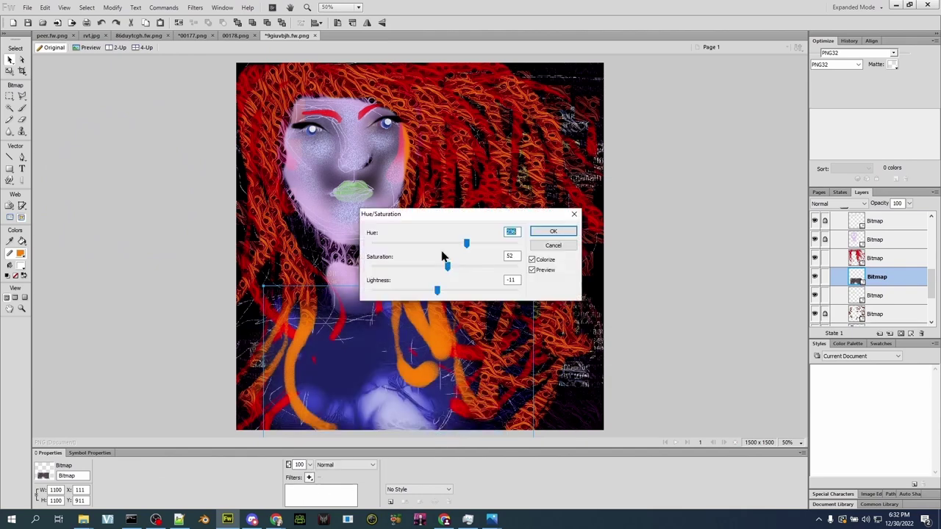
mouse_move(468, 248)
mouse_down()
mouse_move(451, 248)
mouse_move(498, 247)
mouse_move(485, 250)
mouse_up()
drag(417, 266, 400, 266)
drag(437, 291, 450, 292)
click(560, 232)
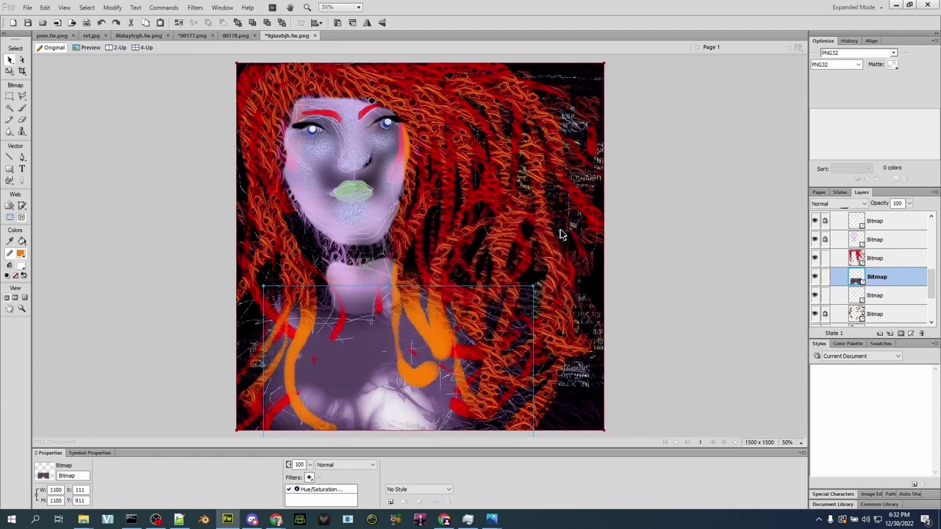
Shift the chest image left and add grain with Add Noise at 10
mouse_move(368, 379)
mouse_down()
mouse_move(380, 378)
mouse_move(351, 376)
mouse_move(377, 374)
mouse_up()
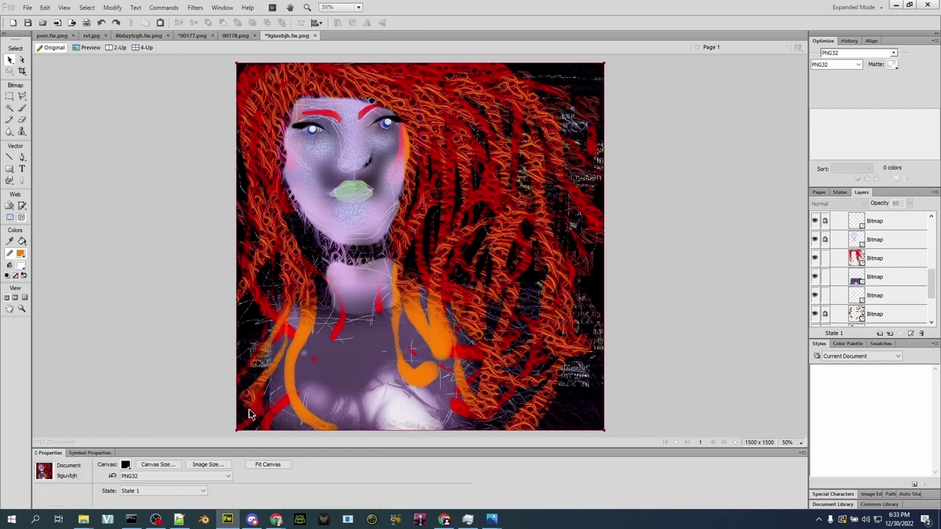
click(308, 477)
mouse_move(395, 425)
click(463, 425)
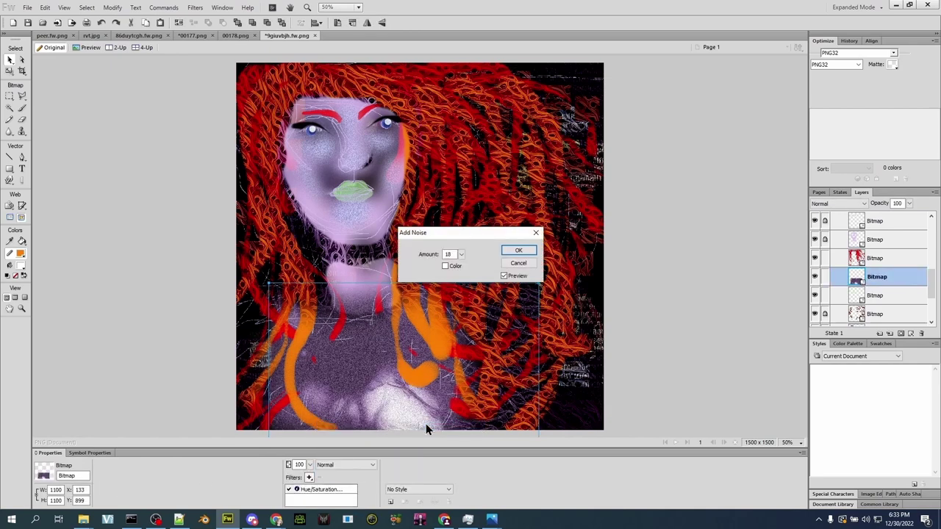
click(461, 254)
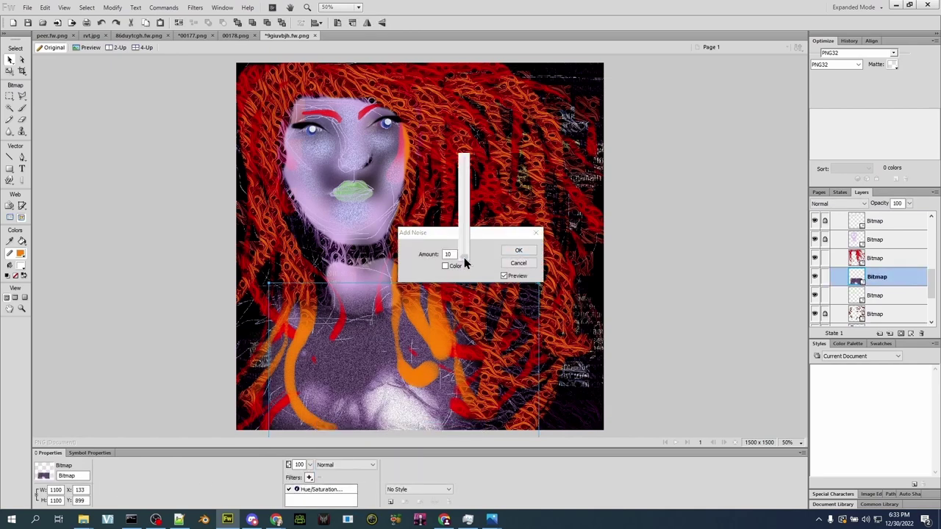
click(518, 250)
Nudge the face image slightly down into place
click(199, 210)
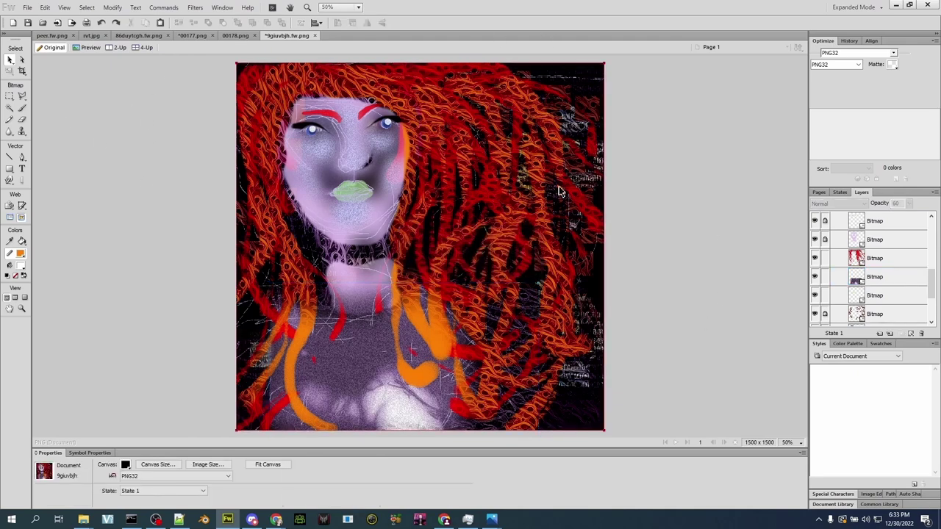
click(355, 165)
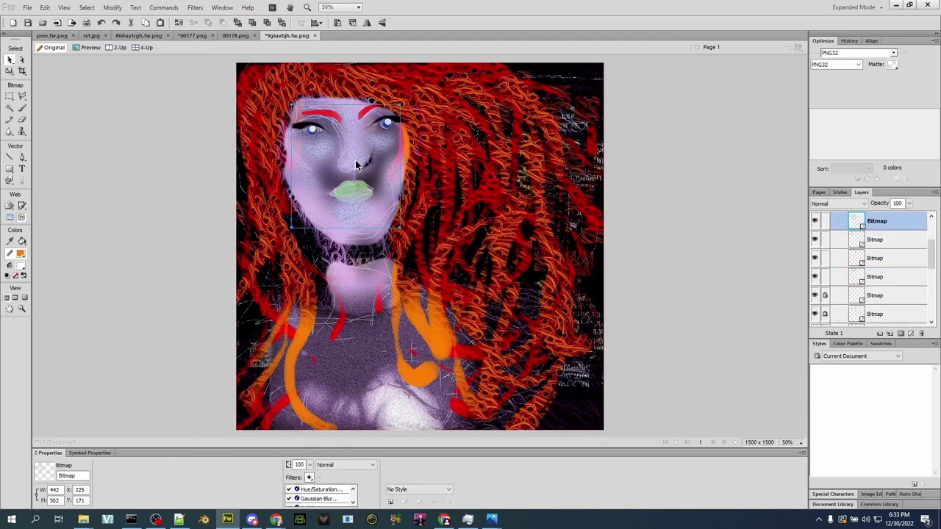
drag(356, 165, 356, 170)
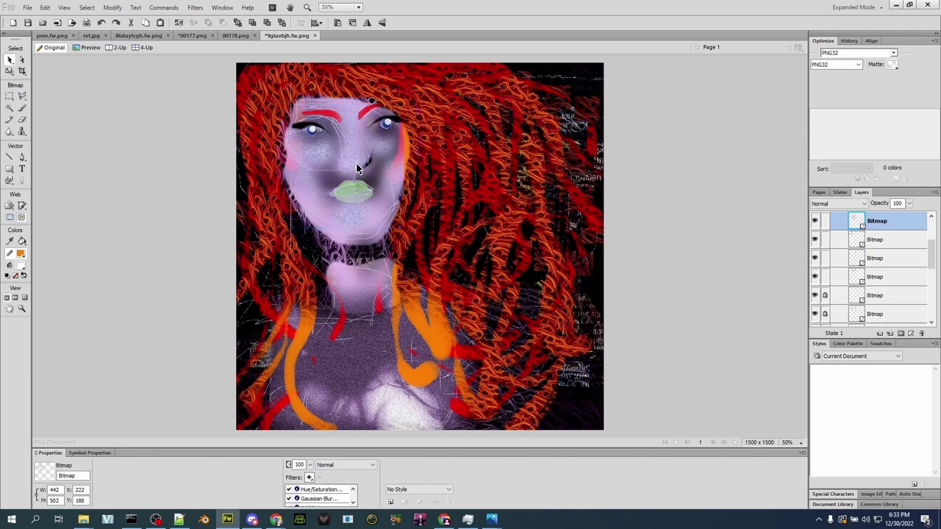
click(143, 137)
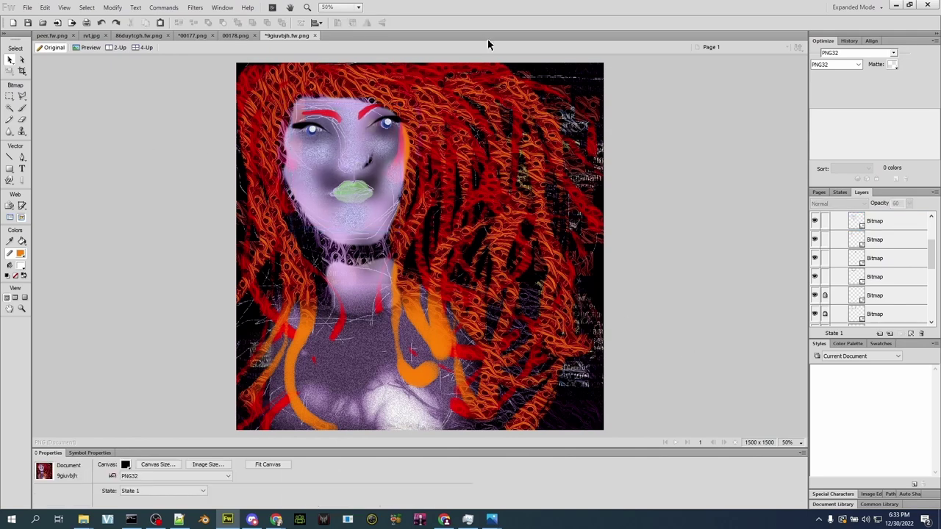
click(21, 108)
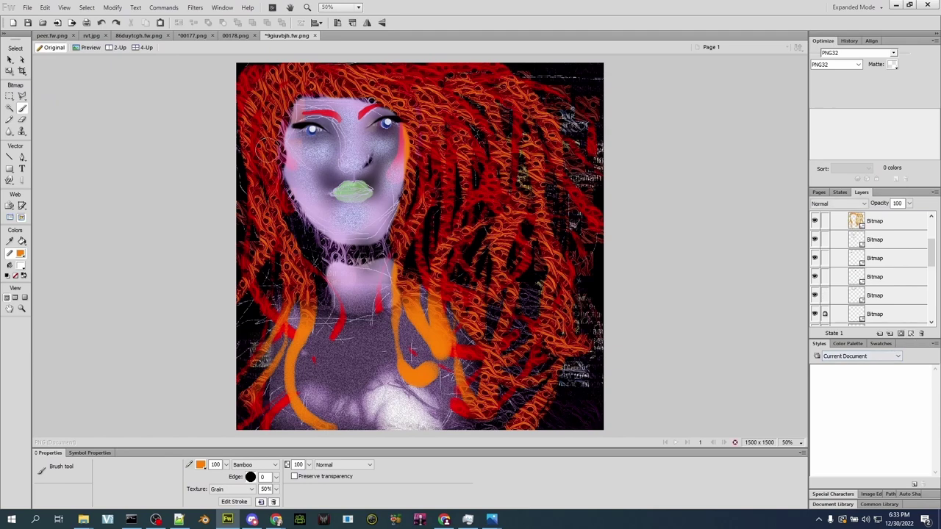
Paint thick white strands over the red hair on both sides
click(20, 253)
click(28, 190)
mouse_move(367, 83)
mouse_down()
mouse_move(416, 197)
mouse_move(408, 338)
mouse_move(416, 103)
mouse_move(442, 336)
mouse_move(401, 75)
mouse_move(452, 301)
mouse_move(415, 74)
mouse_move(563, 114)
mouse_move(437, 77)
mouse_move(452, 367)
mouse_move(489, 109)
mouse_move(485, 295)
mouse_move(525, 187)
mouse_move(470, 360)
mouse_move(493, 107)
mouse_up()
mouse_move(537, 139)
mouse_down()
mouse_move(515, 389)
mouse_move(518, 111)
mouse_move(545, 131)
mouse_move(544, 375)
mouse_move(507, 434)
mouse_move(489, 389)
mouse_up()
mouse_move(345, 81)
mouse_down()
mouse_move(360, 84)
mouse_move(279, 78)
mouse_move(278, 272)
mouse_move(250, 404)
mouse_move(248, 96)
mouse_up()
mouse_move(238, 327)
mouse_down()
mouse_move(253, 210)
mouse_move(294, 92)
mouse_up()
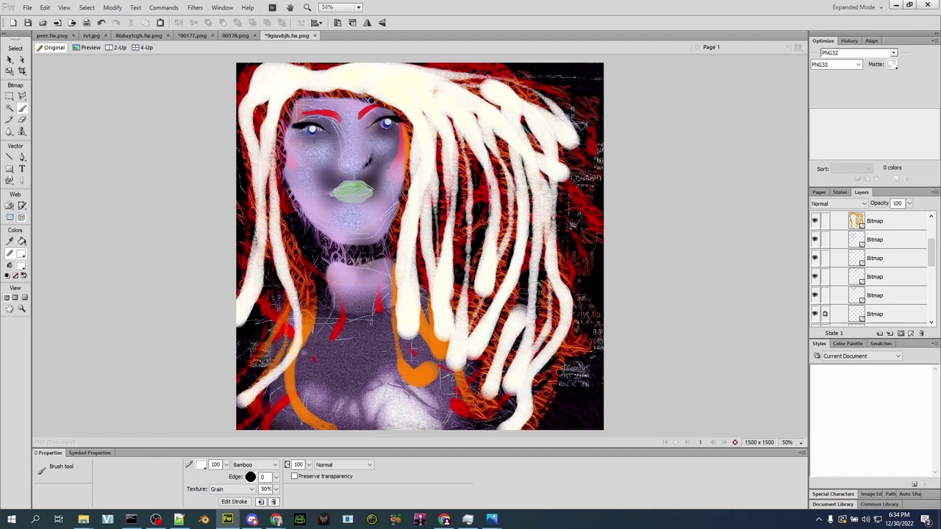
Blend the white hair strands in Overlay mode and save the document
click(10, 61)
click(352, 464)
click(343, 382)
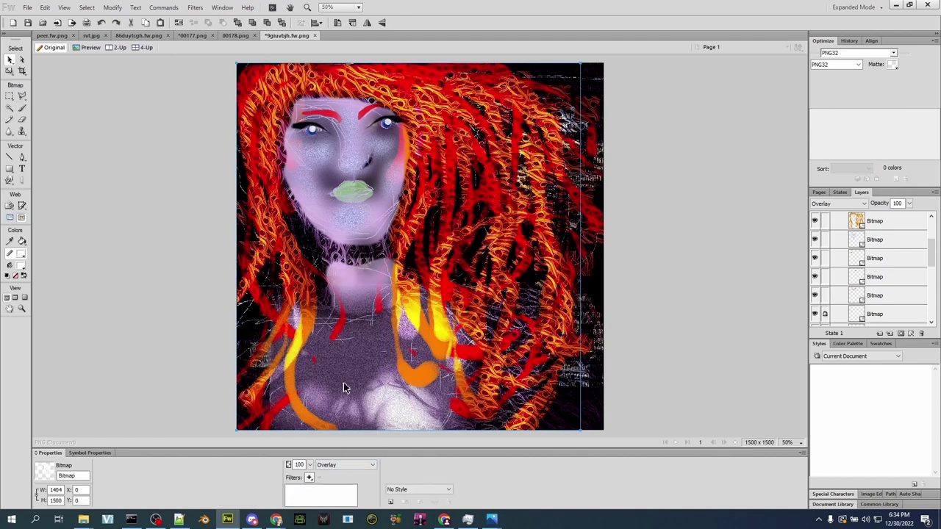
click(728, 346)
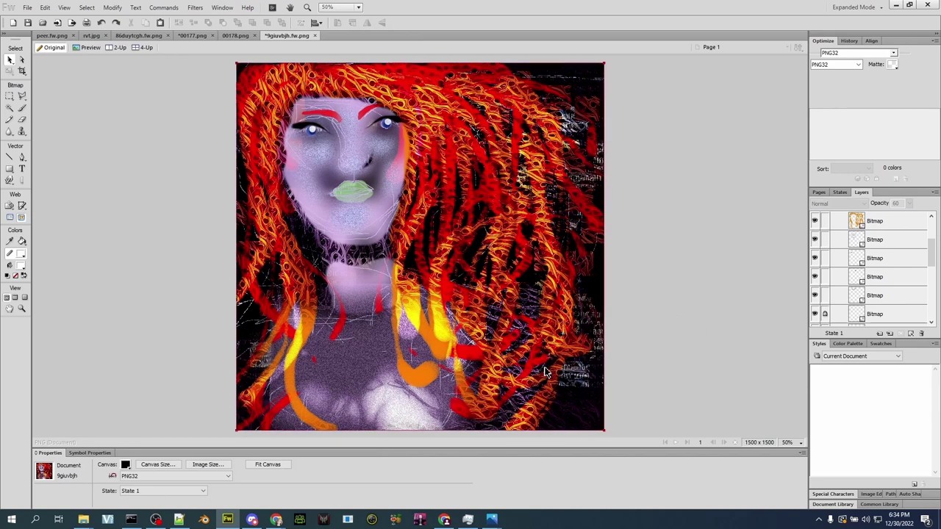
click(27, 7)
click(61, 114)
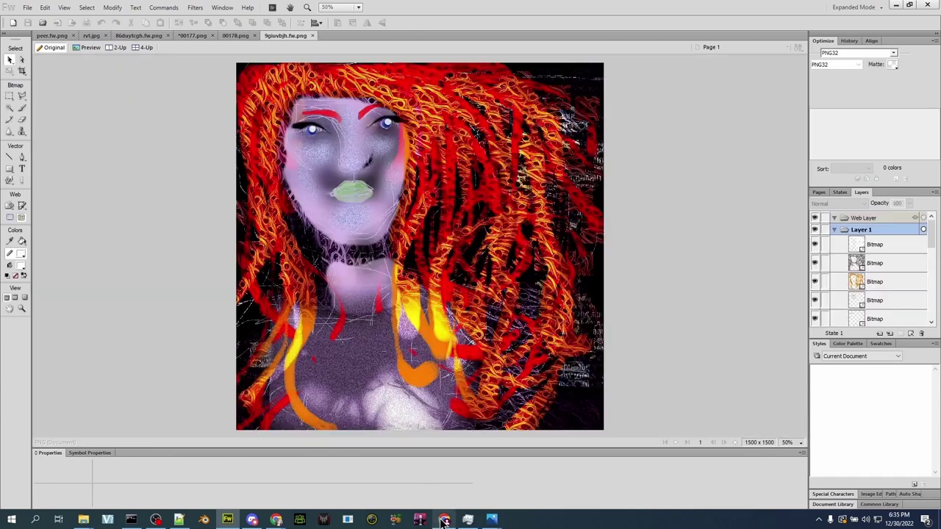
Copy the grey cable image from the Stable Diffusion gallery in Chrome
click(444, 519)
click(898, 213)
click(901, 216)
click(624, 267)
click(654, 264)
right_click(438, 245)
click(493, 274)
Paste the cable image into Fireworks, enlarge it, and erase an oval revealing the face
click(227, 519)
right_click(82, 86)
click(106, 91)
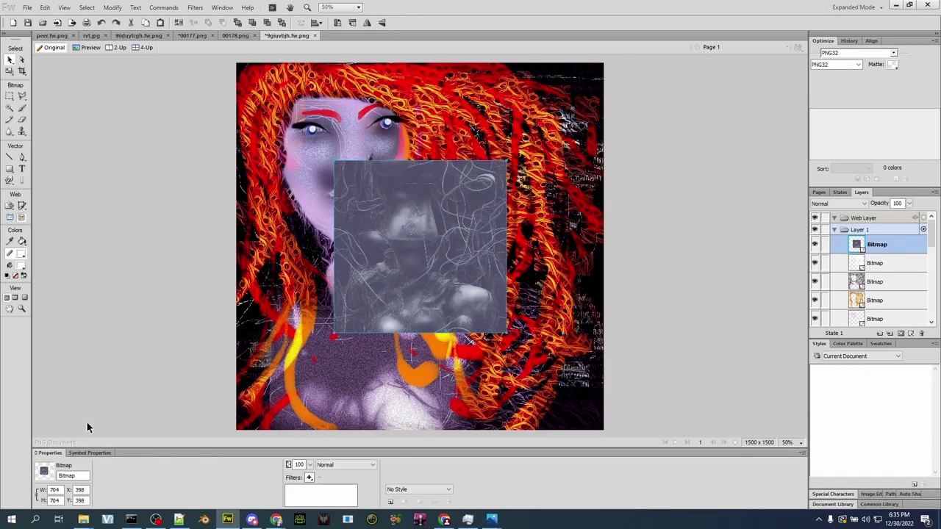
drag(507, 158, 603, 63)
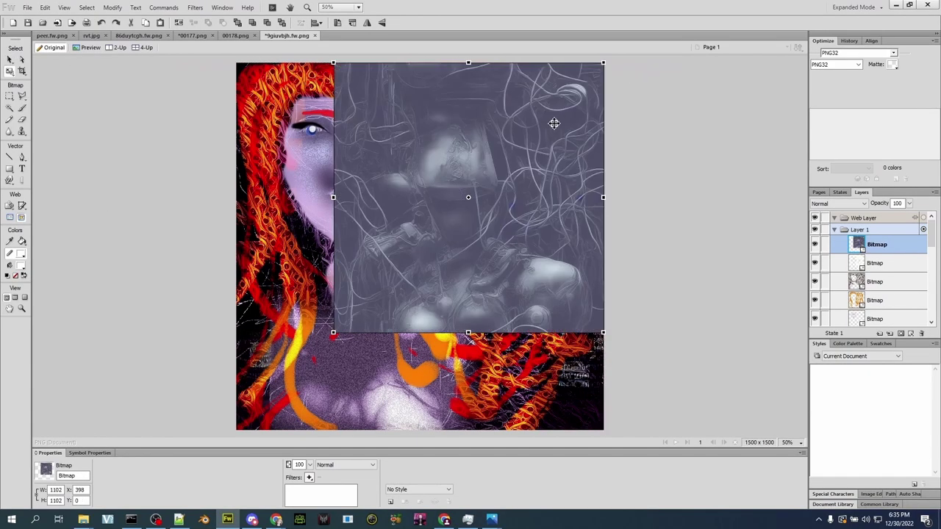
drag(552, 122, 477, 189)
click(22, 119)
mouse_move(393, 305)
mouse_down()
mouse_move(400, 268)
mouse_move(346, 285)
mouse_move(371, 213)
mouse_move(360, 283)
mouse_move(360, 195)
mouse_move(351, 214)
mouse_move(415, 265)
mouse_move(360, 165)
mouse_move(423, 279)
mouse_move(346, 165)
mouse_up()
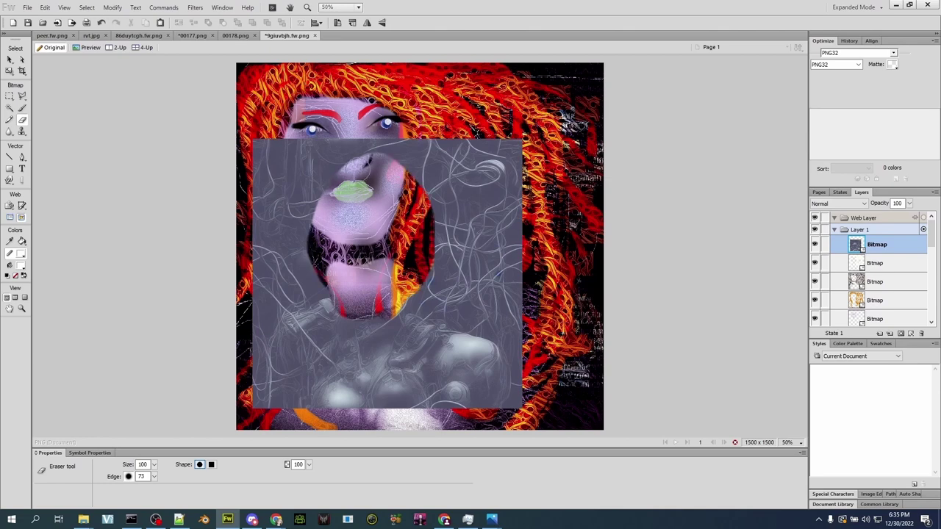
Scale the cable image to fill the 1502×1502 canvas and erase above the face
click(9, 60)
click(9, 71)
mouse_move(522, 142)
mouse_down()
mouse_move(613, 69)
mouse_move(607, 55)
mouse_move(519, 162)
mouse_move(540, 162)
mouse_move(527, 162)
mouse_move(531, 153)
mouse_up()
mouse_move(602, 425)
mouse_down()
mouse_move(578, 395)
mouse_move(602, 430)
mouse_up()
double_click(469, 254)
click(21, 120)
mouse_move(408, 81)
mouse_down()
mouse_move(301, 118)
mouse_move(293, 193)
mouse_move(353, 107)
mouse_up()
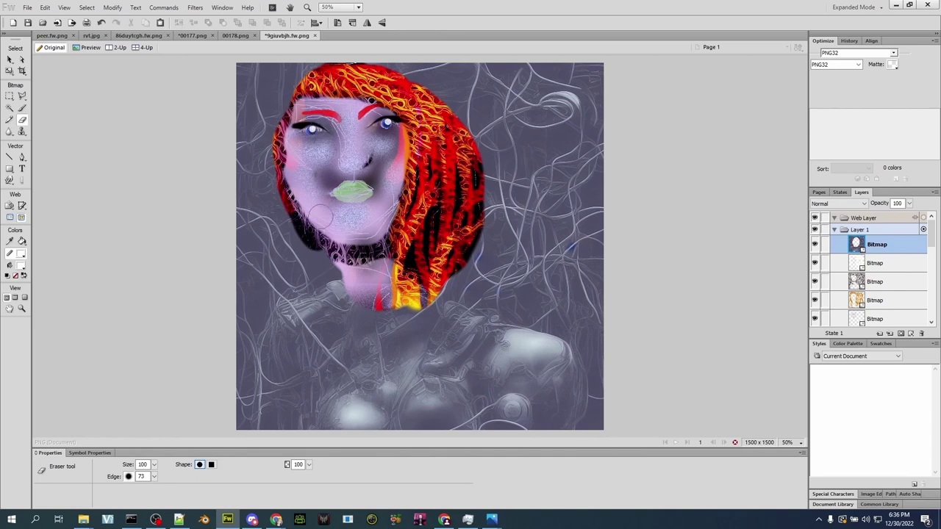
Try Soft Light, Color, Freeze, XOR, Negation, Additive and Subtractive blend modes on the cable layer
key(v)
click(331, 465)
click(333, 395)
click(329, 465)
click(341, 362)
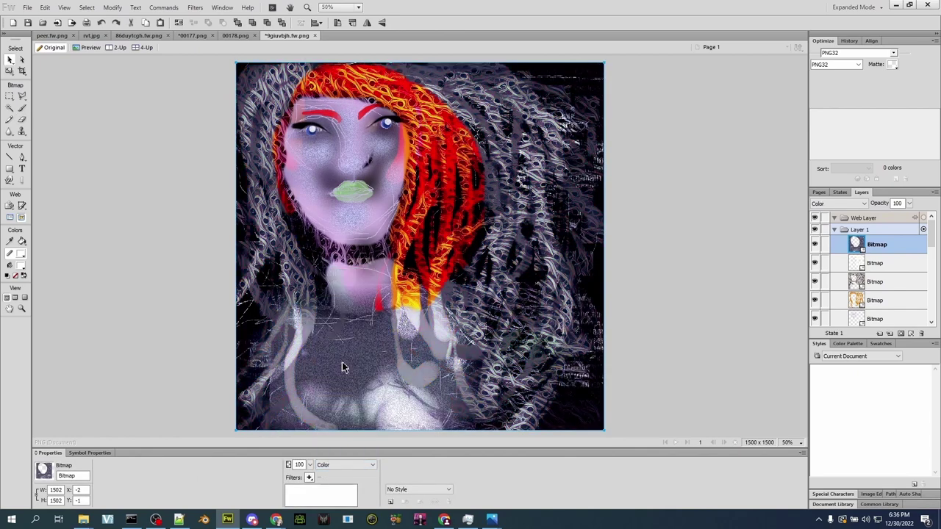
click(324, 465)
click(340, 371)
click(344, 465)
click(344, 424)
click(343, 463)
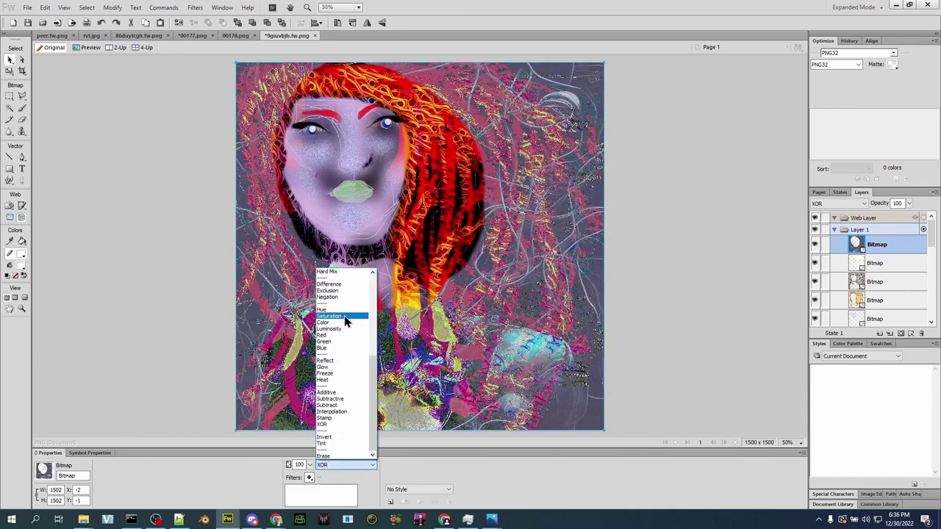
click(343, 296)
click(338, 462)
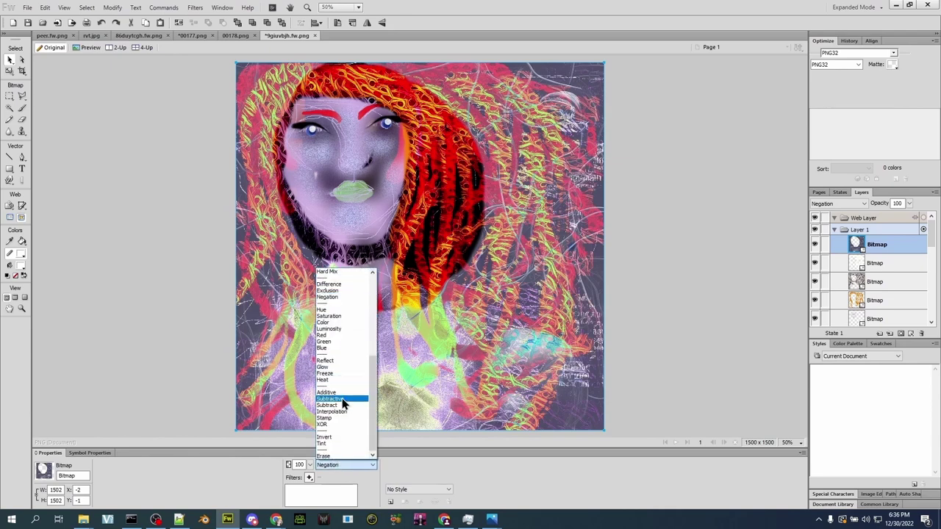
click(343, 392)
click(343, 464)
scroll(342, 396, down, 1)
click(335, 399)
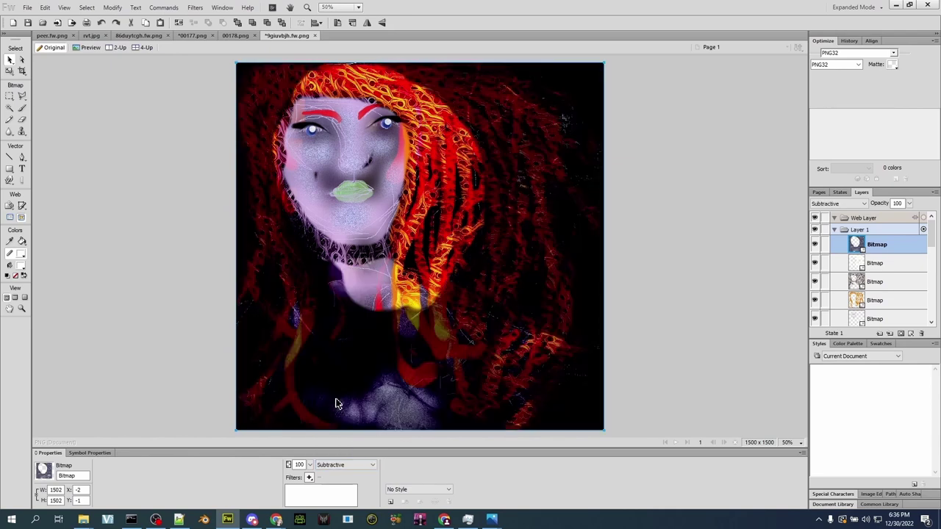
Set the cable layer to Overlay and drag it to the right
click(342, 465)
scroll(351, 353, down, 1)
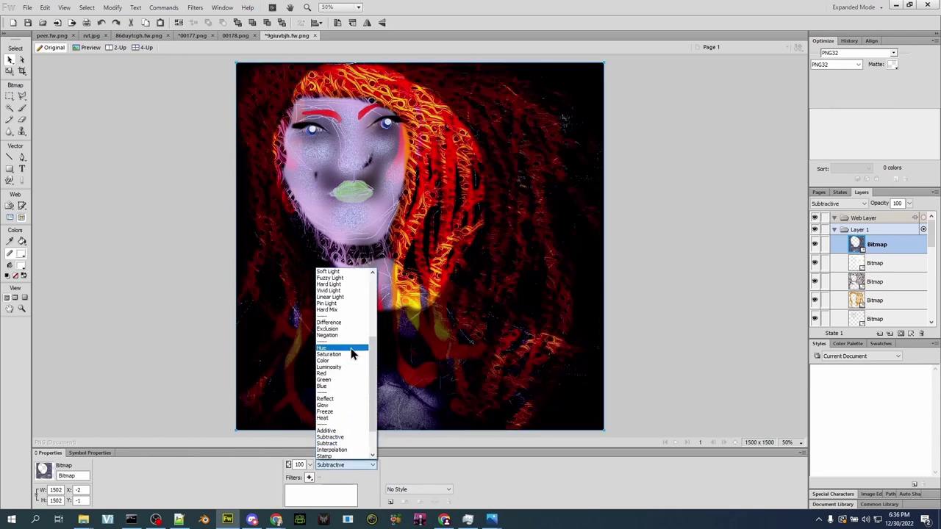
scroll(351, 354, up, 2)
click(351, 288)
drag(354, 382, 468, 380)
Set the optimisation to GIF with the Macintosh palette, after trying Windows and Grayscale
click(730, 321)
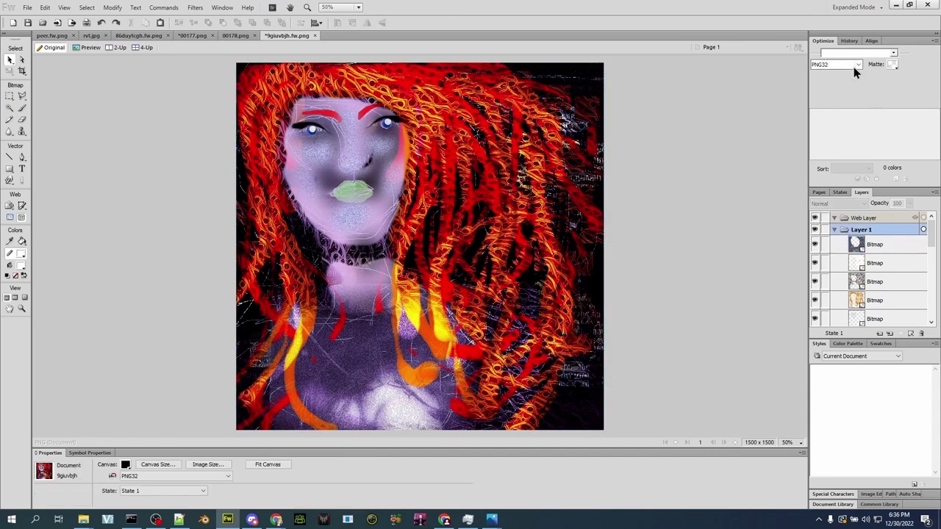
click(838, 64)
click(841, 76)
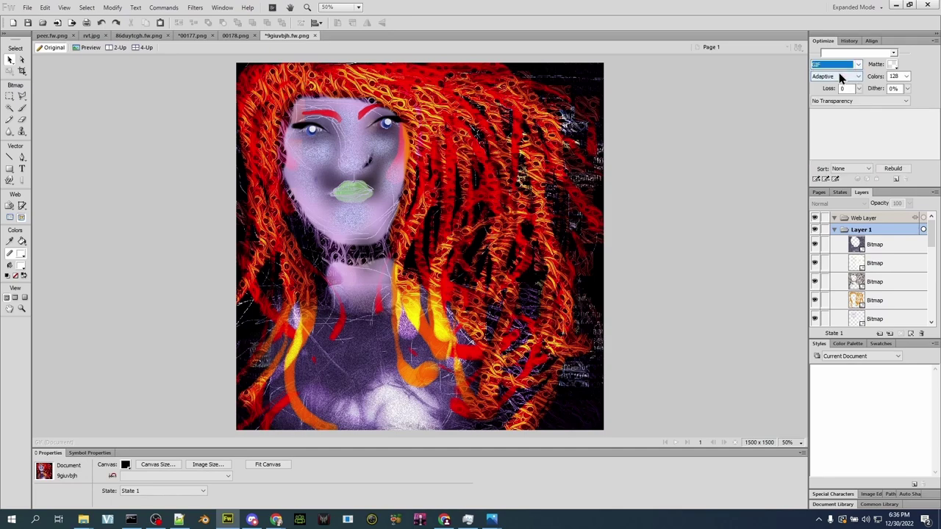
click(90, 47)
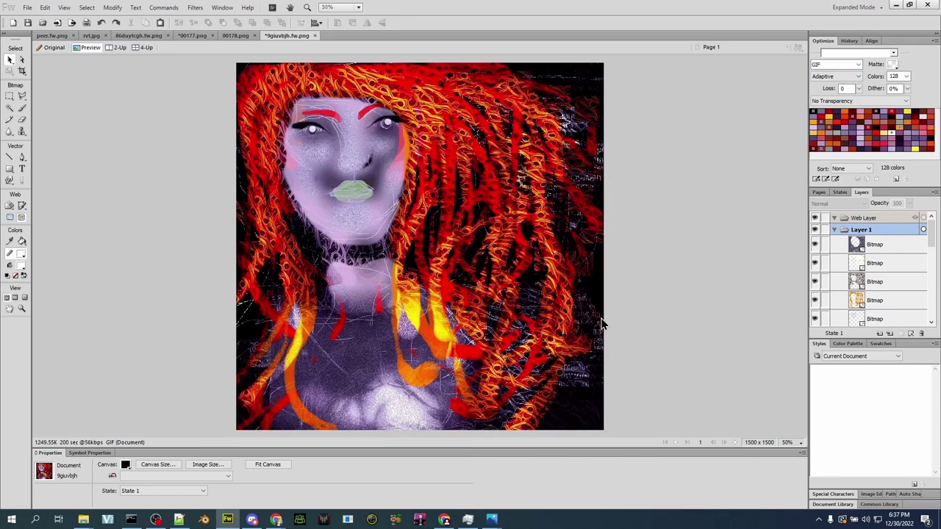
click(847, 77)
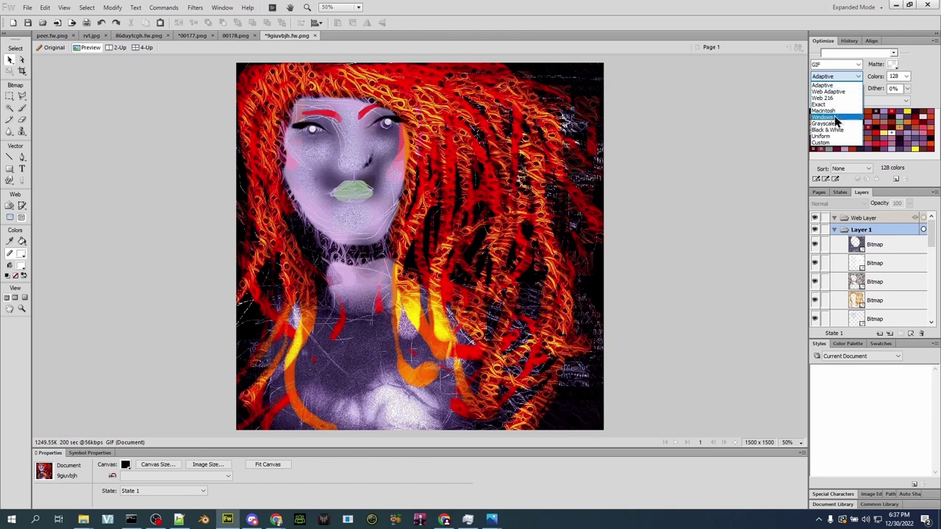
click(834, 116)
click(936, 155)
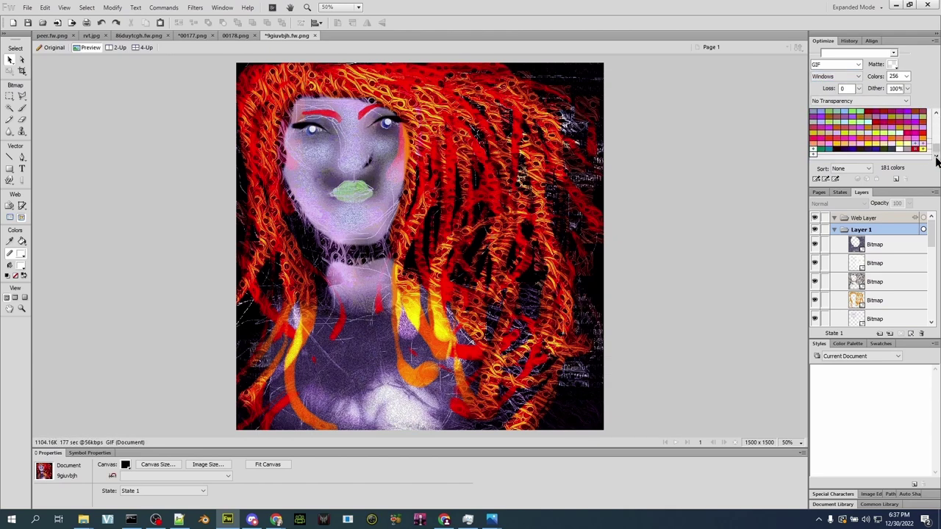
click(847, 76)
click(839, 122)
click(843, 79)
click(843, 118)
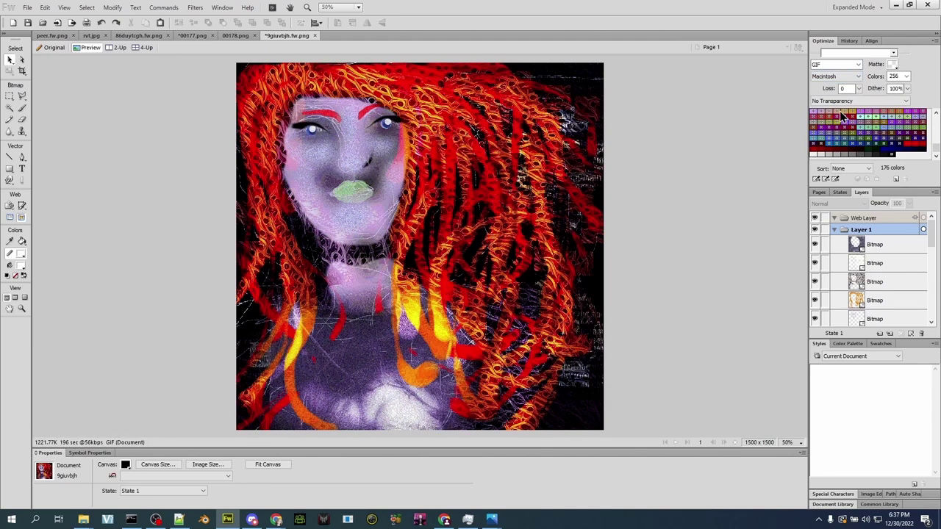
Export the painting as 9giuvbjh.gif and open the exported GIF
click(27, 8)
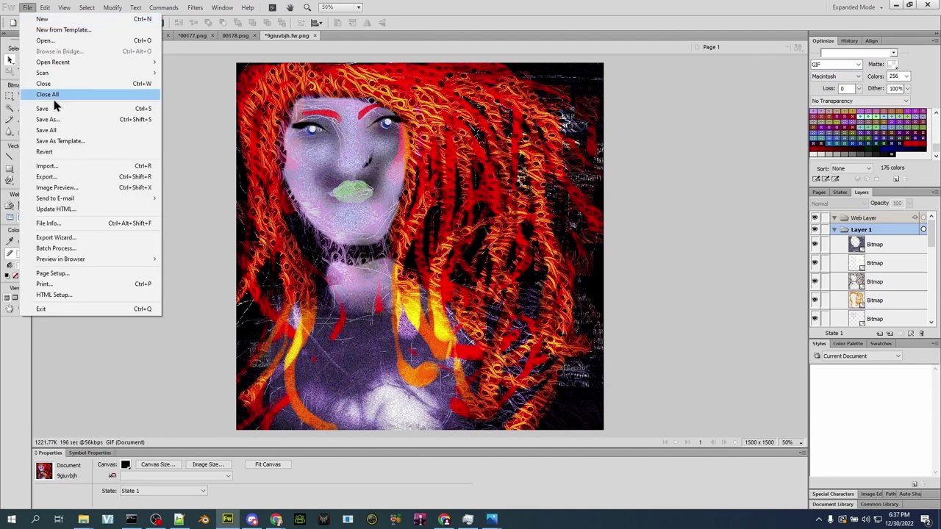
click(91, 174)
click(909, 324)
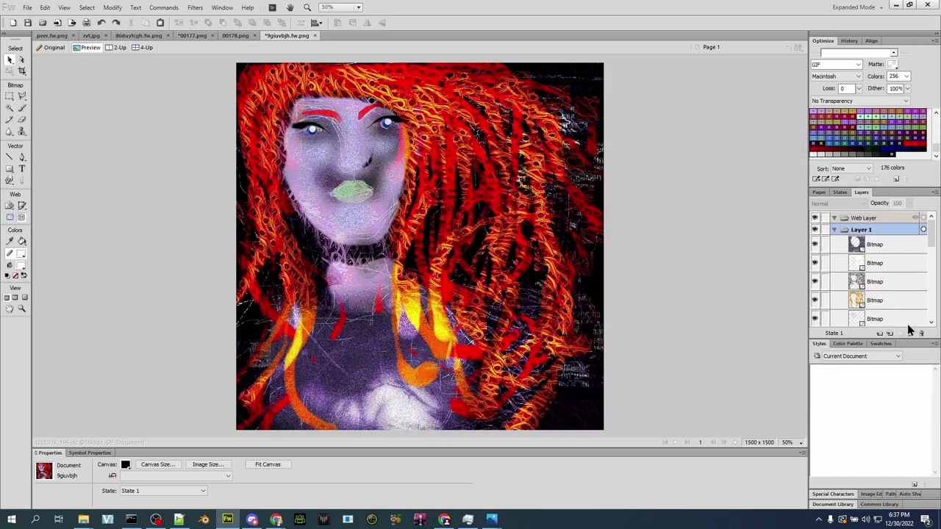
click(27, 8)
click(44, 42)
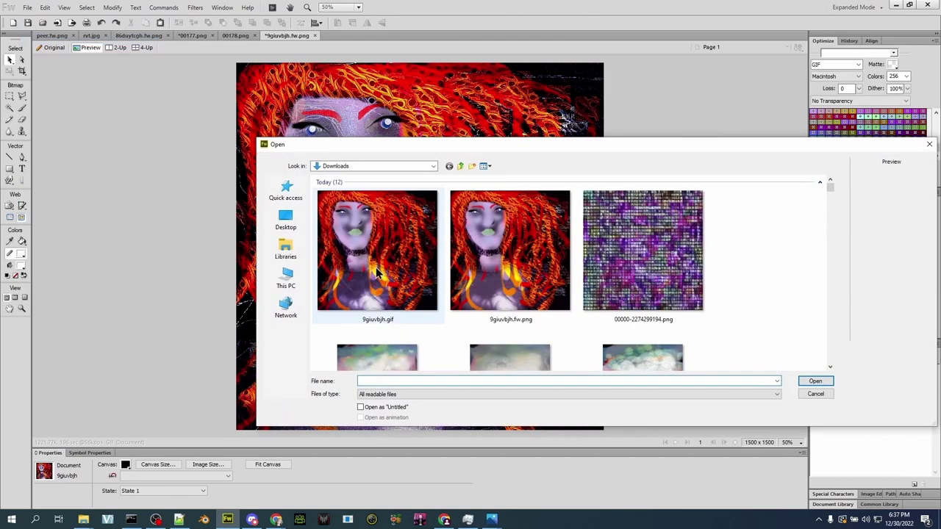
double_click(375, 272)
scroll(502, 306, down, 3)
scroll(502, 307, up, 3)
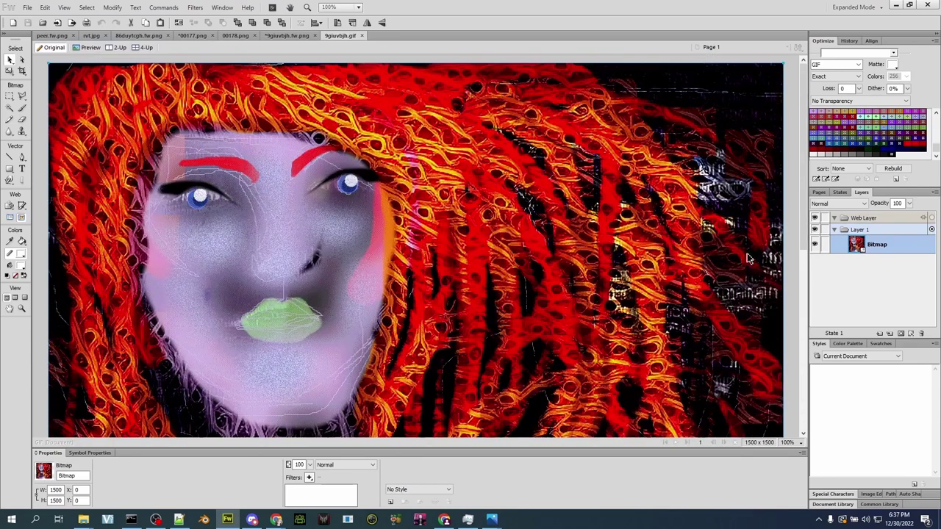
Switch the GIF's optimisation to JPEG - Better Quality at 80 and export it
click(827, 77)
click(835, 64)
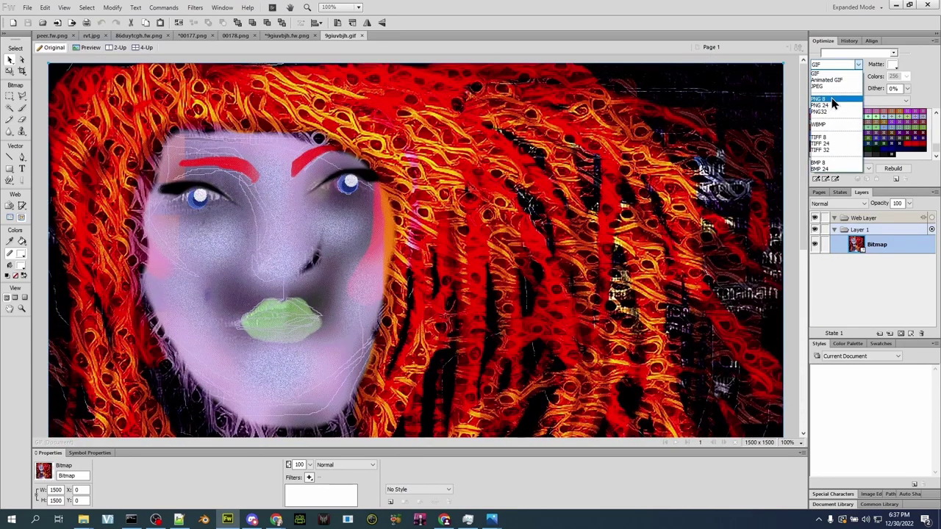
click(832, 88)
click(26, 7)
click(70, 176)
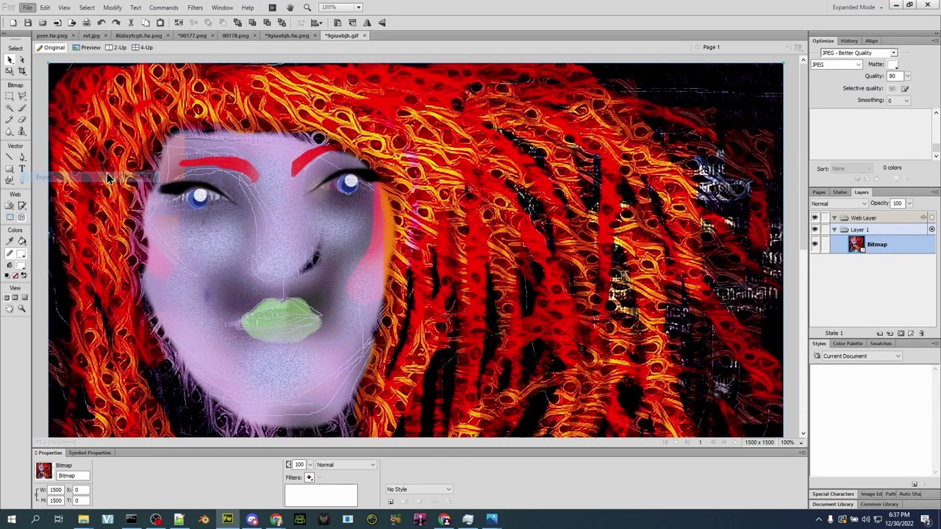
click(900, 326)
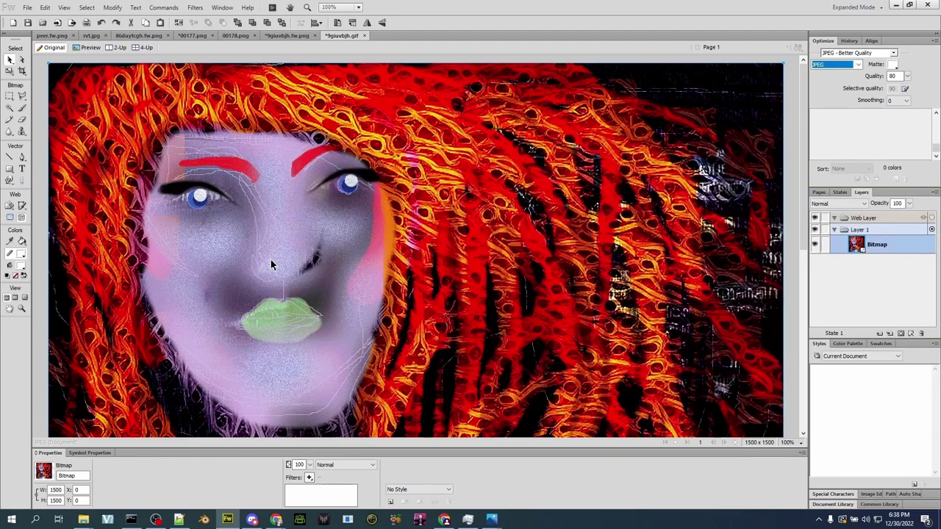
scroll(269, 258, down, 5)
scroll(270, 261, up, 8)
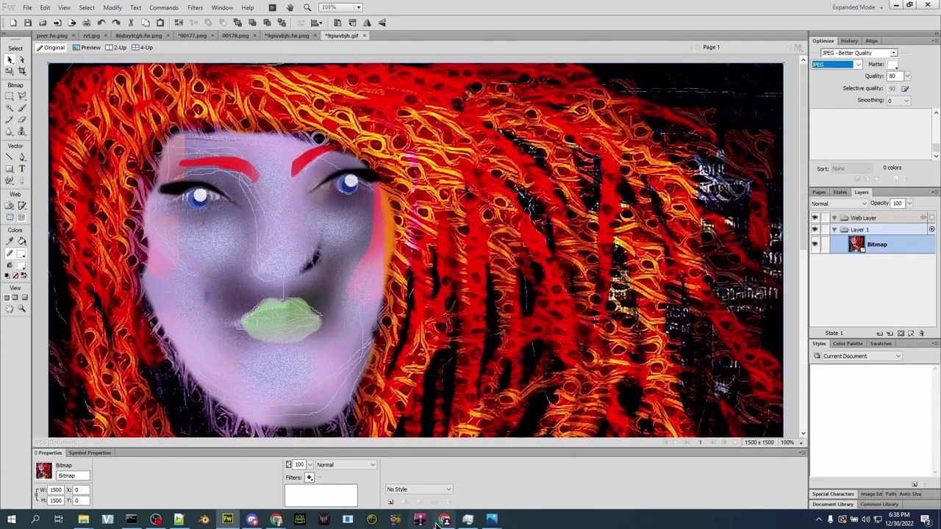
Go to the img2img section and load the Anything-V3.0 model checkpoint
click(438, 521)
click(636, 472)
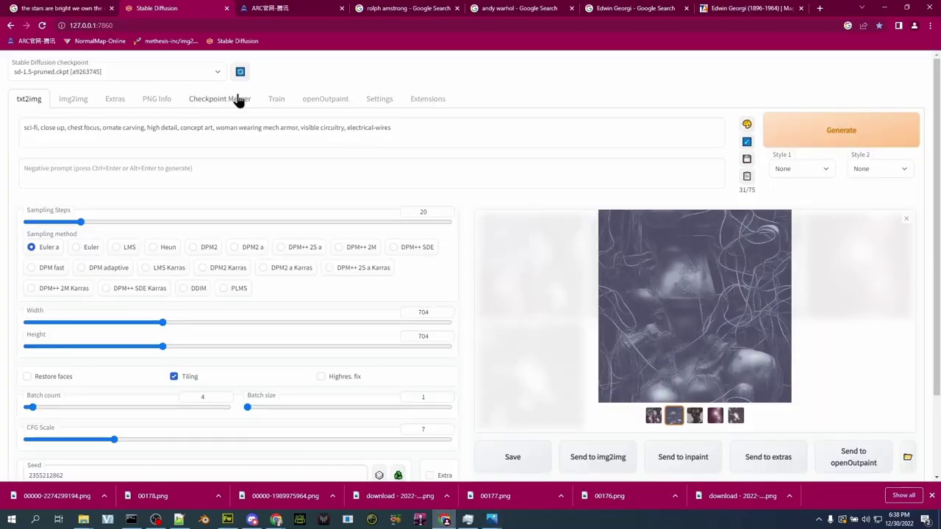
click(73, 98)
click(29, 99)
click(72, 99)
click(110, 71)
click(119, 95)
Delete the old prompt and start typing 'paint,' in its place
triple_click(197, 129)
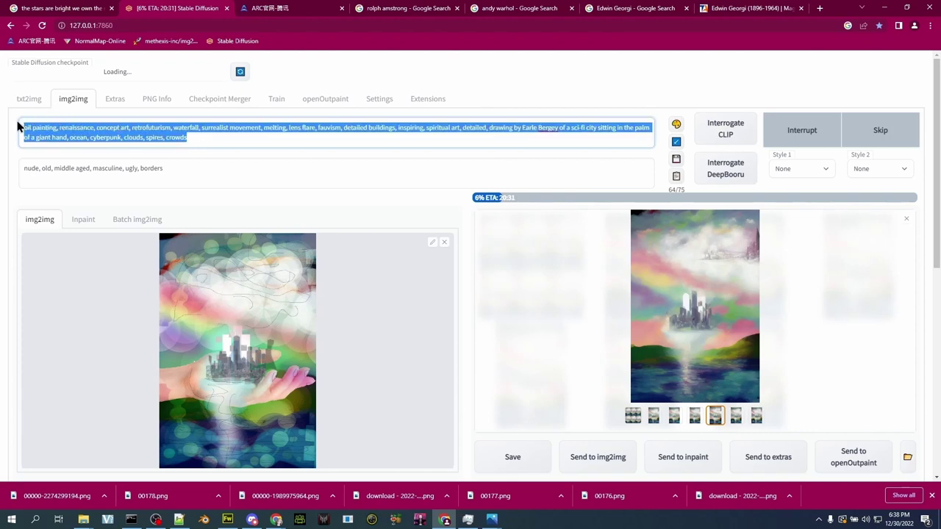
key(BackSpace)
text(a)
key(BackSpace)
text(painting of a woman with red hair in front of a scifi computer terman)
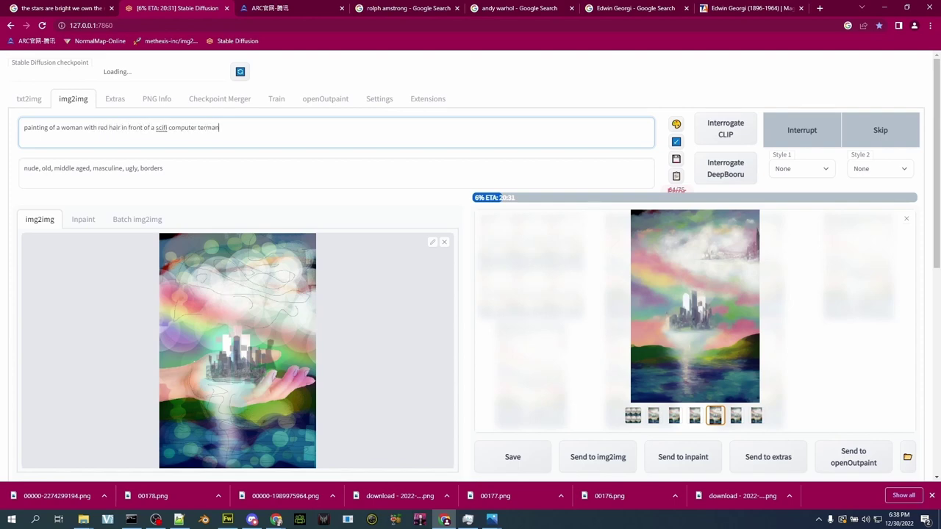
key(BackSpace)
text(,)
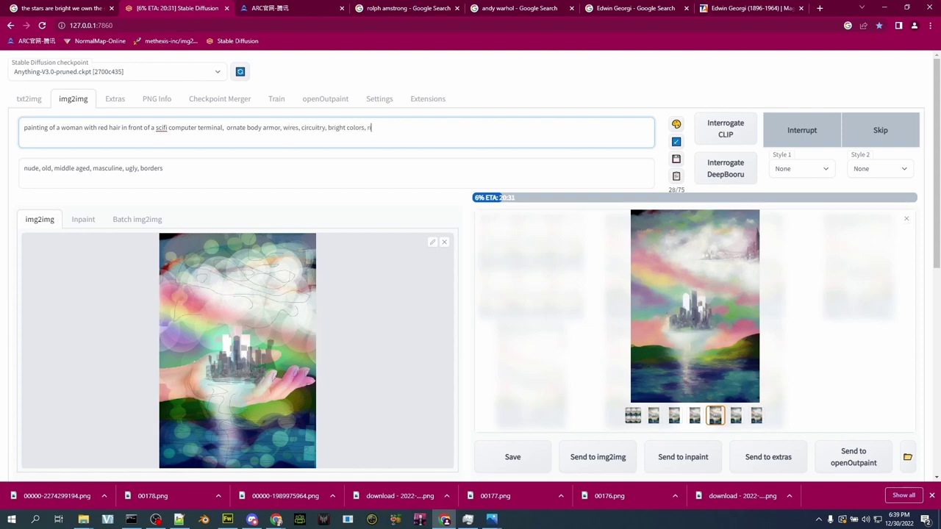
Clear the prompt and reload the web UI page
click(905, 219)
click(128, 127)
key(ctrl+a)
key(BackSpace)
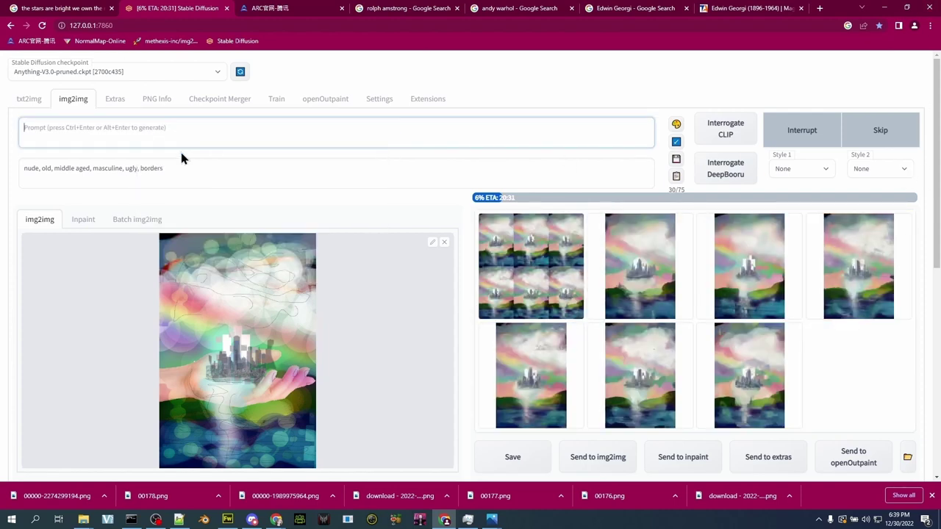
click(42, 24)
click(517, 80)
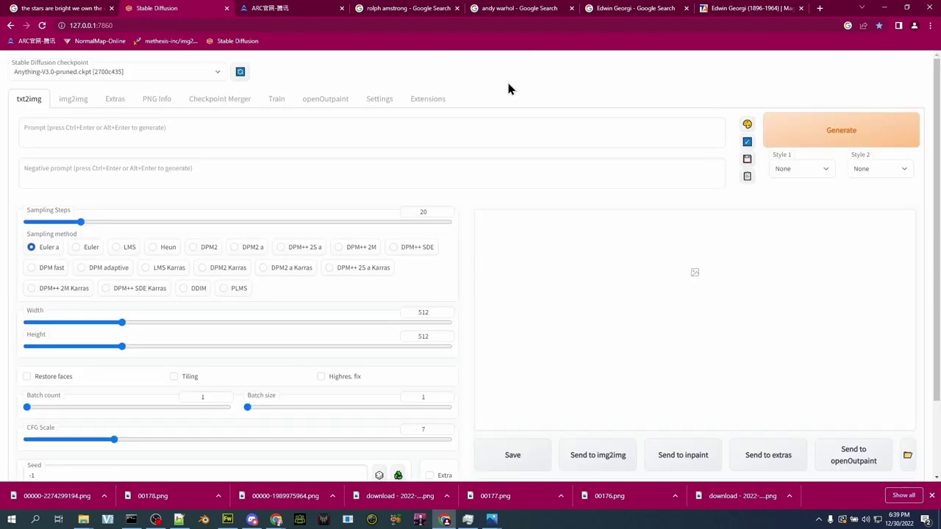
Paste the saved prompt into both the txt2img and img2img prompt boxes
right_click(147, 129)
click(172, 207)
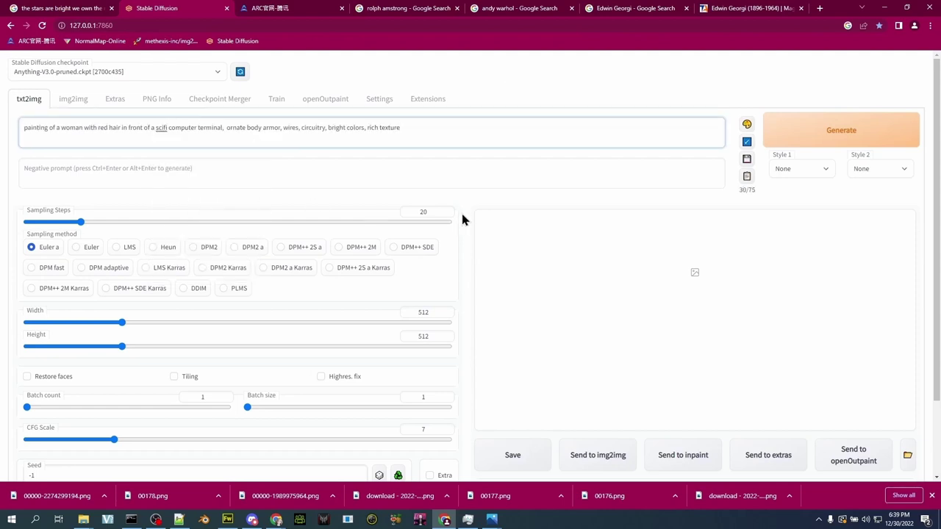
click(73, 99)
right_click(102, 135)
click(155, 198)
Add negative prompt 'blurry, unbalanced, asymmetrical', prefix the prompt with 'digital', and browse for the source image
click(165, 175)
text(blur)
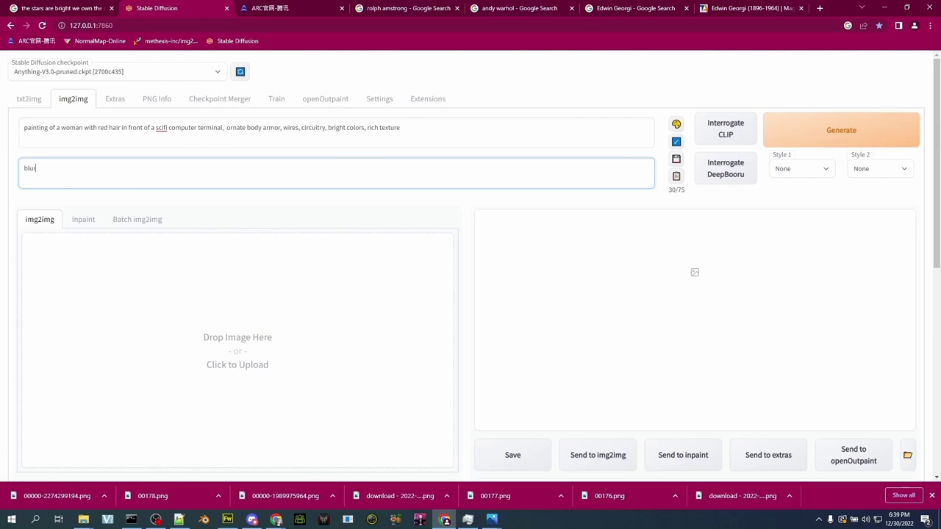
text(ry, unbalanced, asymmetrical facial features, uncentered, picture fame, uneven face)
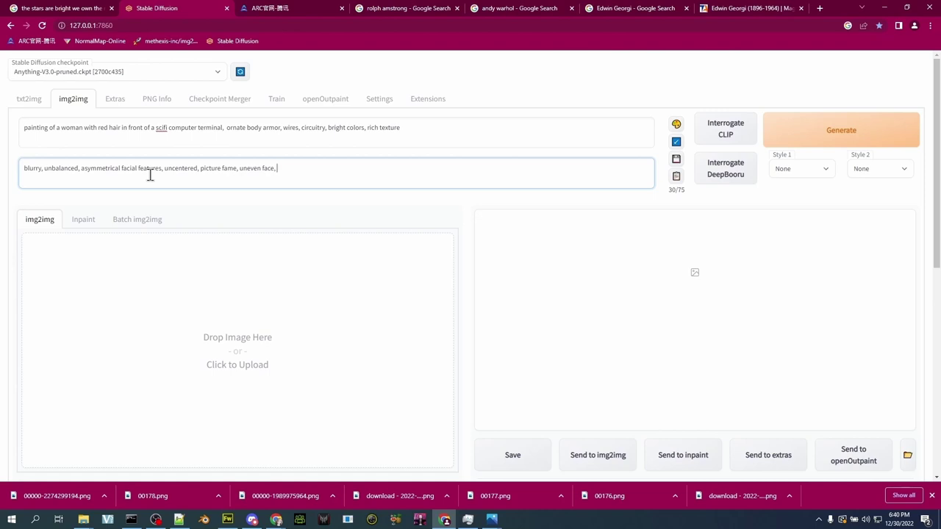
click(23, 130)
text(digital)
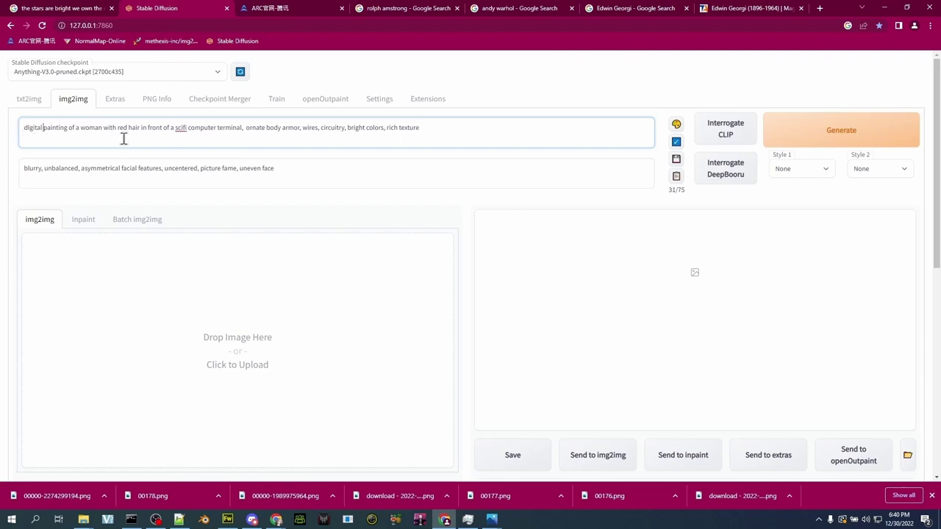
click(438, 285)
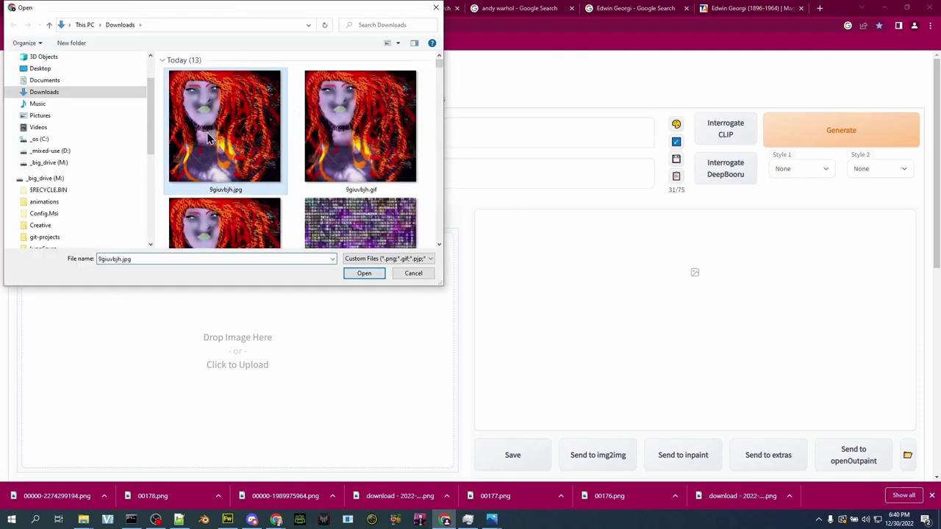
Load the red-haired painting into img2img, lower Denoising strength, and generate a refined image
double_click(210, 136)
scroll(383, 369, down, 6)
drag(346, 351, 160, 353)
scroll(545, 359, up, 3)
scroll(544, 359, up, 3)
click(829, 140)
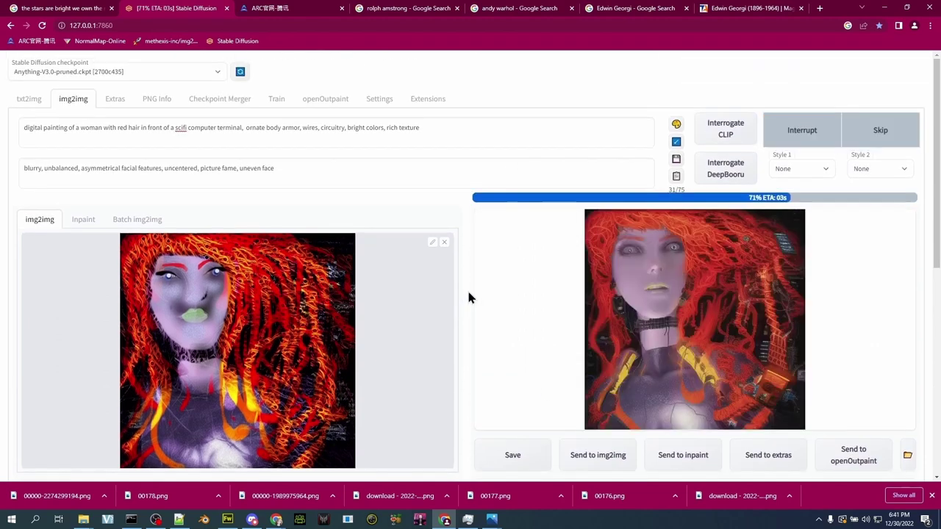
Raise the denoising strength slightly and generate two more variations
scroll(469, 297, down, 6)
drag(160, 348, 197, 355)
scroll(708, 380, up, 10)
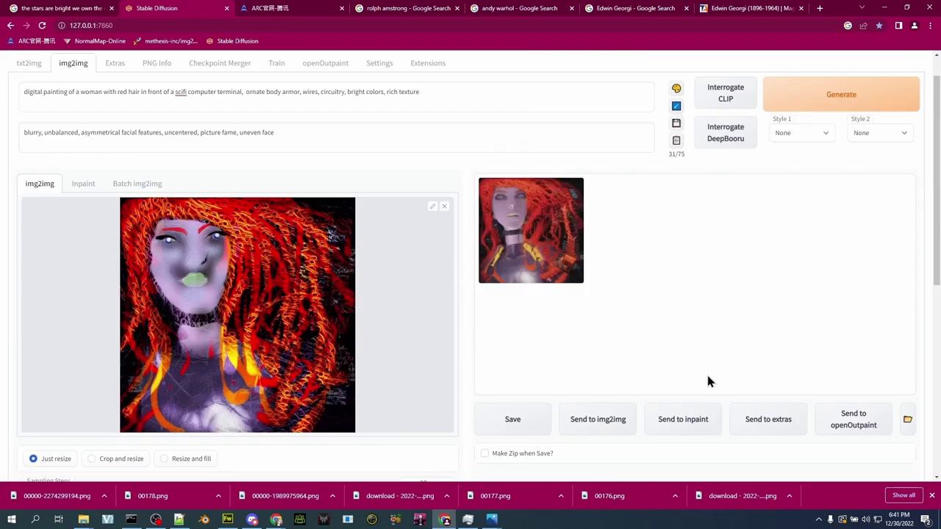
click(816, 126)
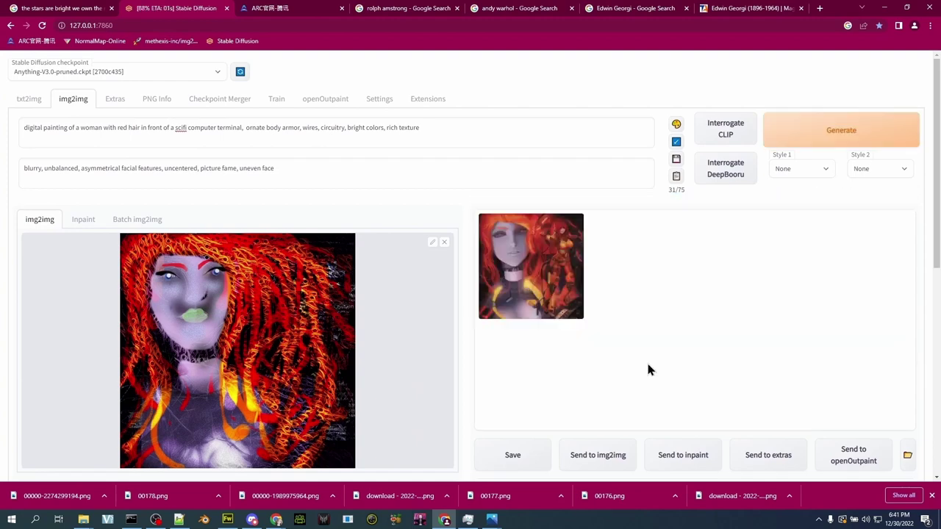
scroll(536, 375, down, 5)
scroll(198, 353, up, 5)
click(825, 141)
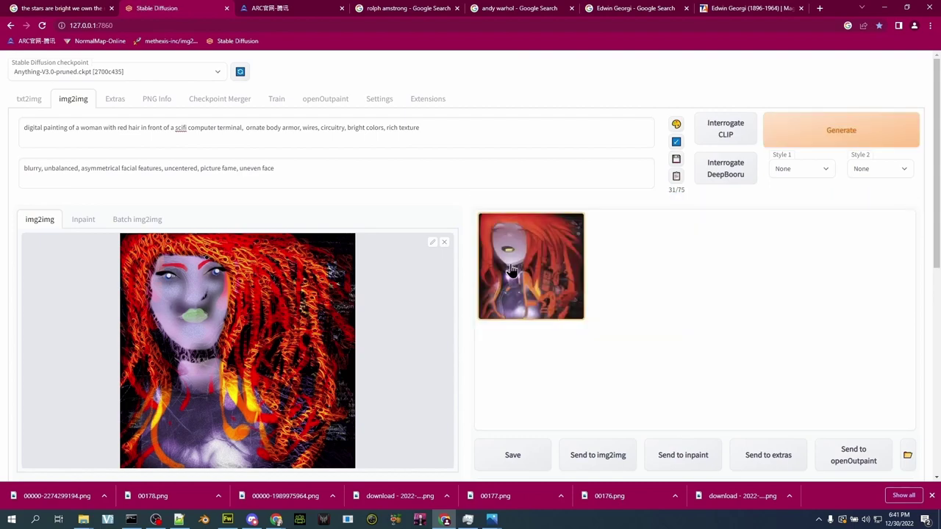
Inspect a result up close, set Batch count to 6, and generate six variations at denoising 0.37
click(509, 269)
scroll(419, 356, down, 10)
drag(30, 292, 39, 296)
scroll(349, 337, up, 10)
click(907, 218)
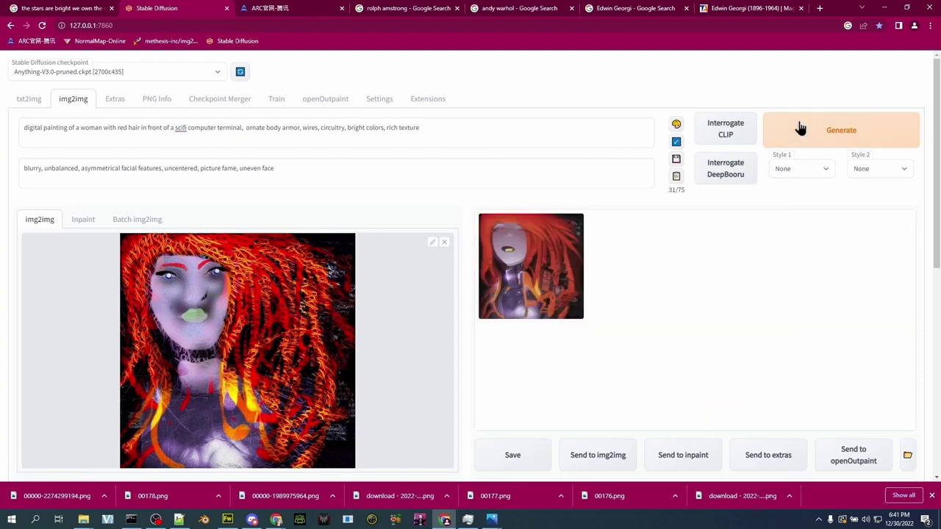
click(771, 142)
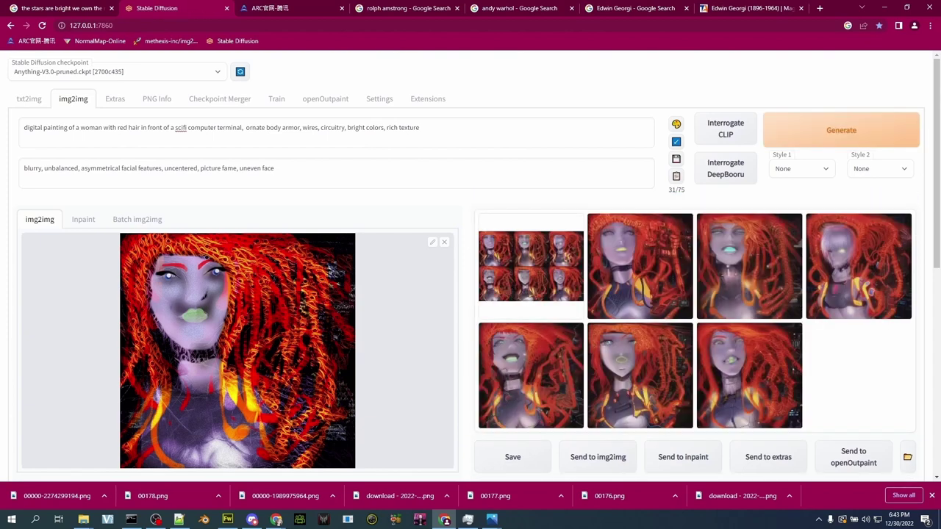
Make the first generated variation the new img2img source image
scroll(756, 361, down, 1)
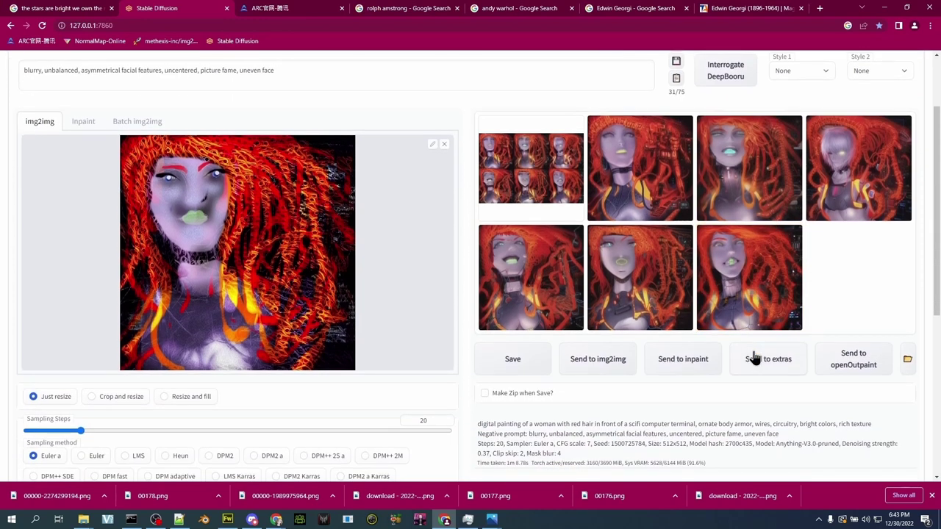
drag(639, 185, 243, 265)
scroll(243, 272, up, 1)
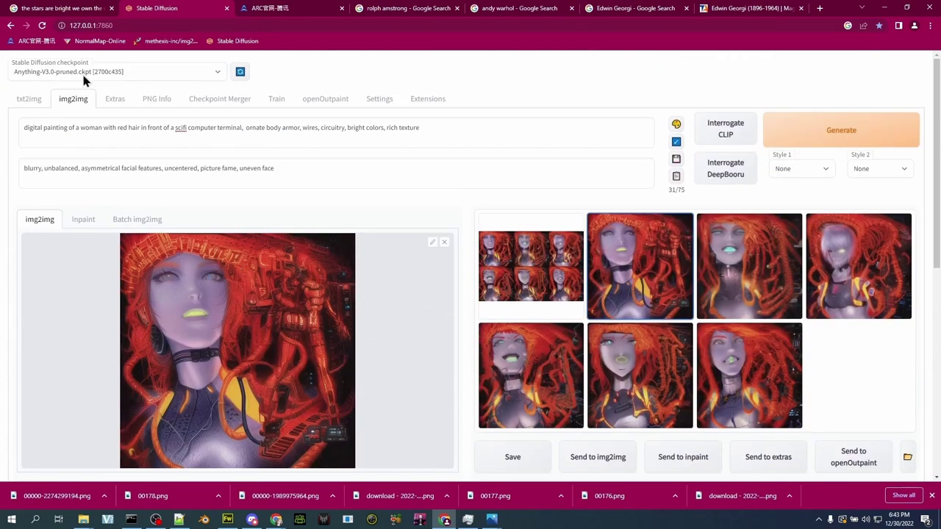
Switch to pulpart-diffusion-v1, generate six variations at denoising 0.18, and view the second full-screen
click(84, 74)
click(164, 240)
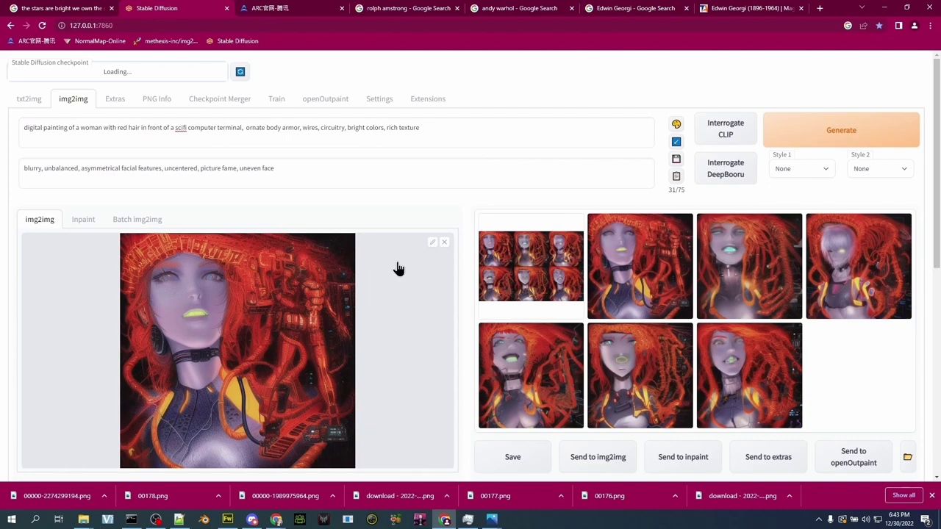
scroll(397, 268, down, 5)
drag(139, 426, 98, 430)
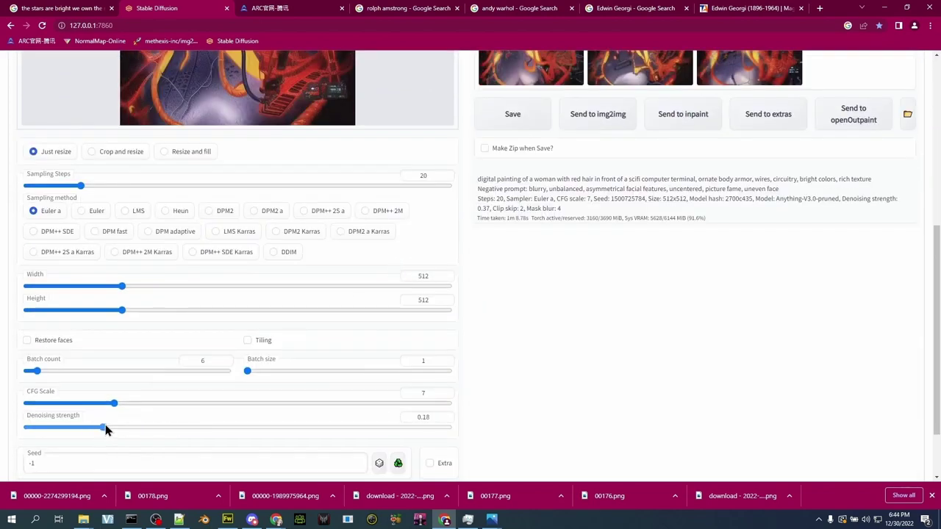
scroll(494, 404, up, 5)
click(834, 143)
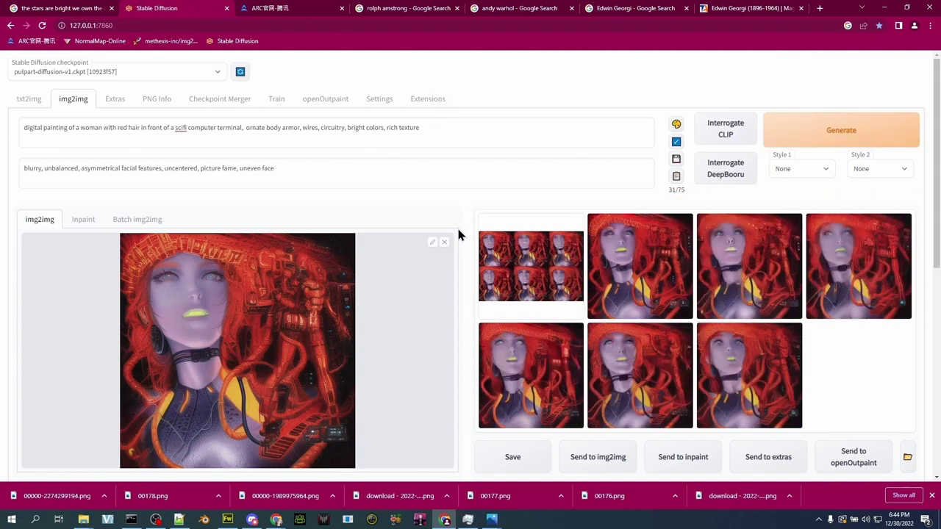
click(657, 304)
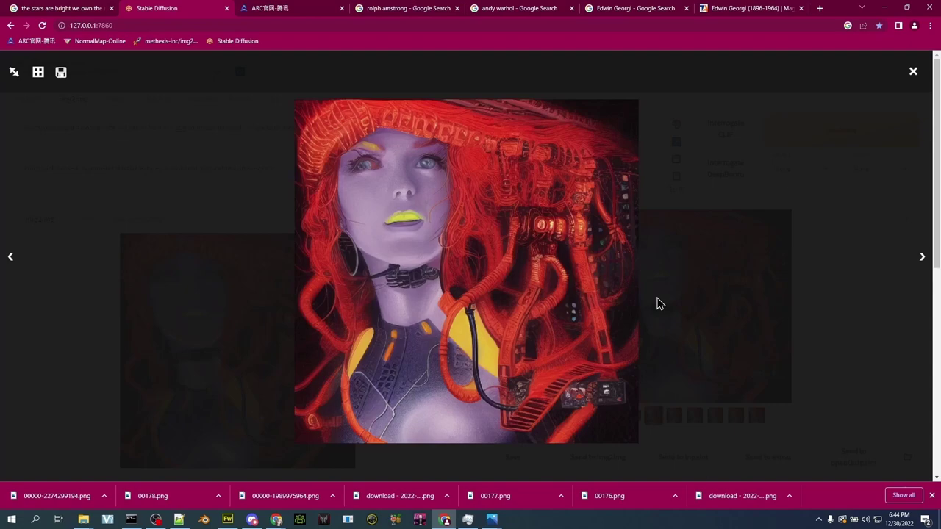
Close the viewer and preview the third through sixth results
click(848, 345)
click(672, 419)
click(693, 419)
click(714, 419)
click(732, 420)
Set Denoising strength to 0.24 and generate a new batch of six
scroll(372, 357, down, 6)
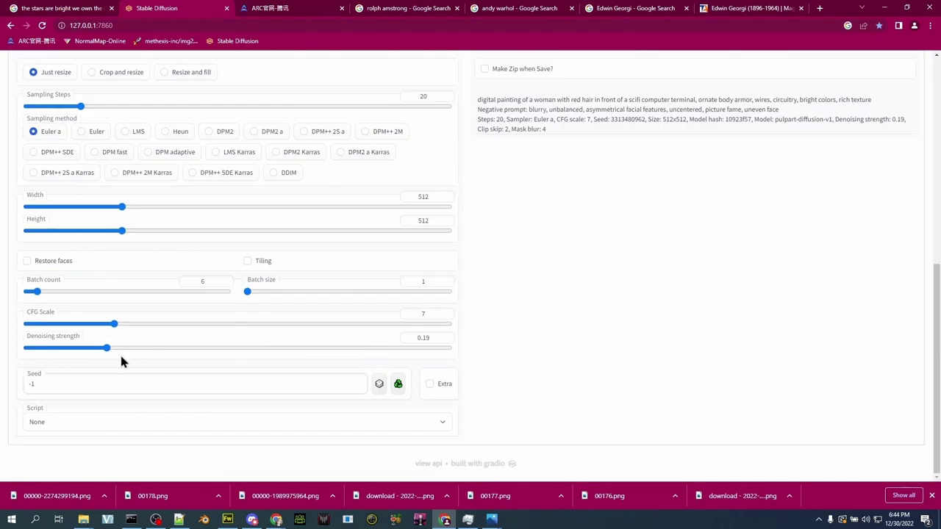
drag(102, 350, 127, 353)
scroll(596, 365, up, 6)
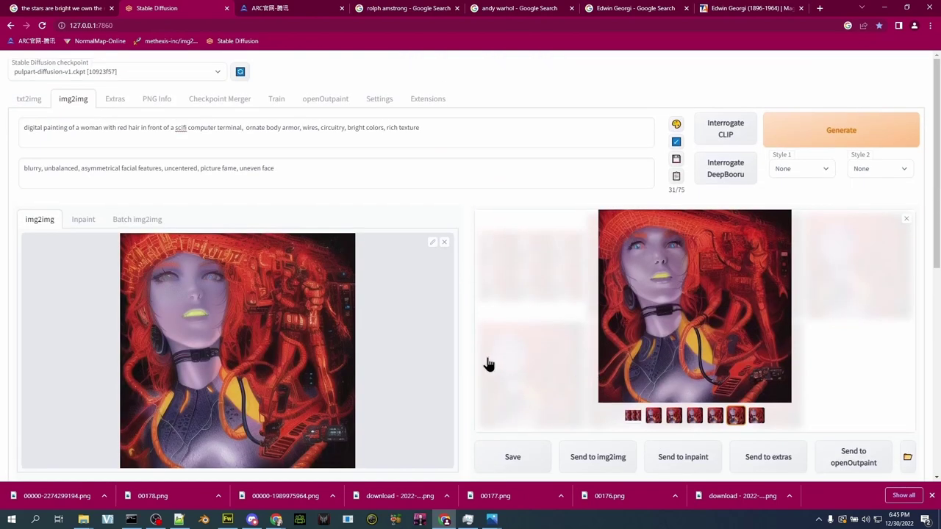
click(907, 225)
click(814, 139)
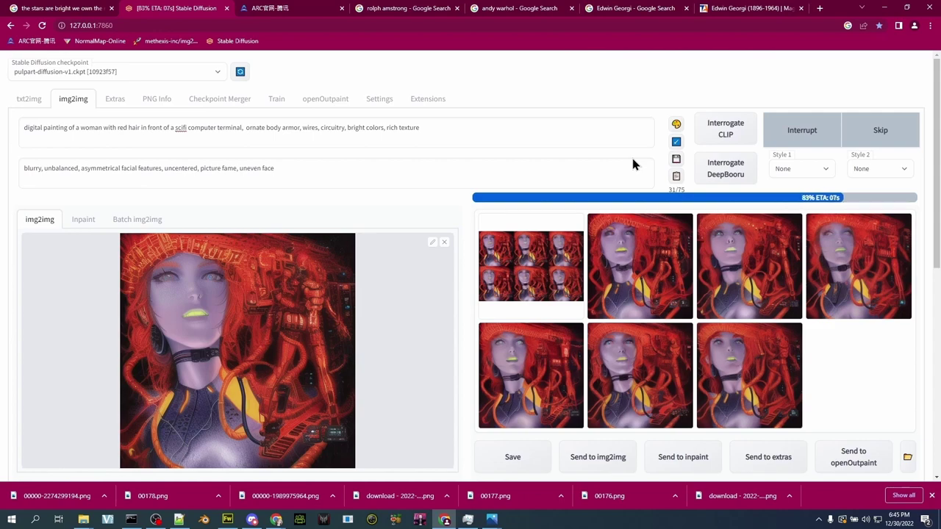
Page through the new results in the full-screen viewer
click(667, 310)
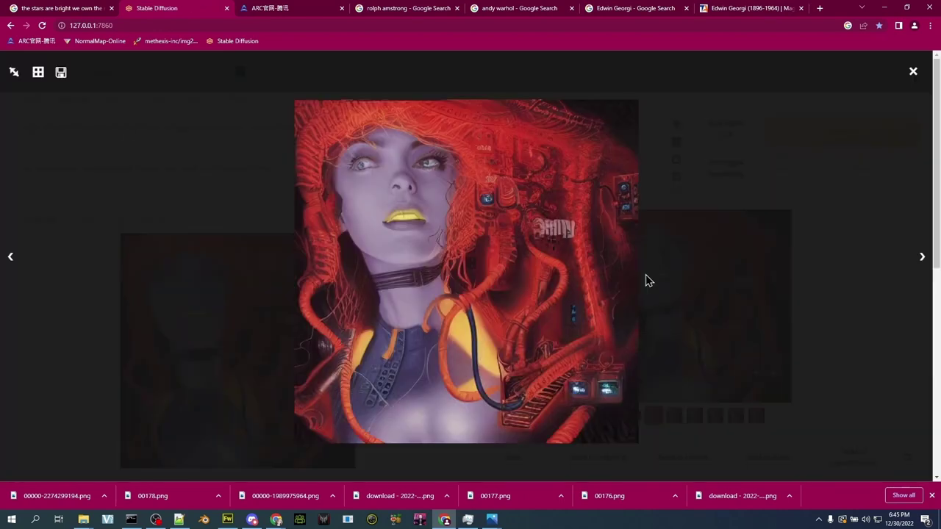
click(922, 256)
click(921, 257)
click(921, 257)
click(416, 325)
Start saving the refined input image with Save image as
scroll(416, 324, down, 5)
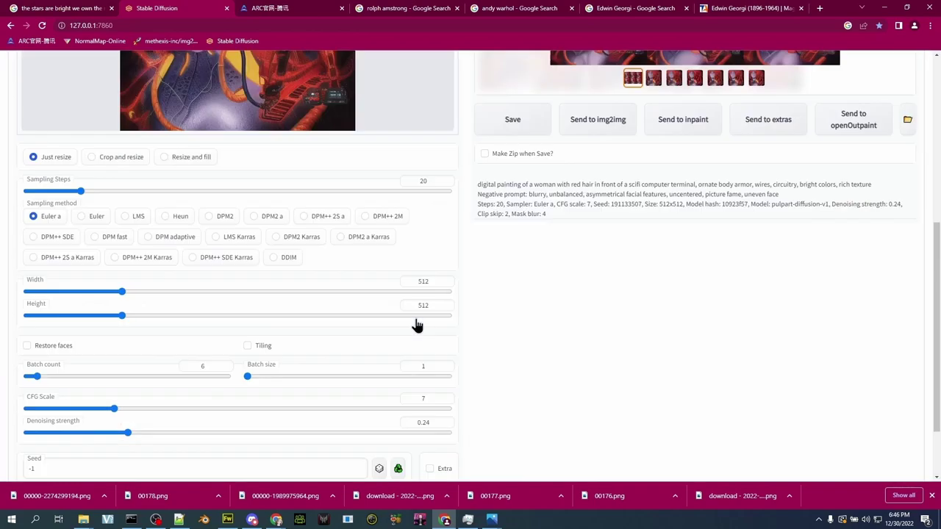
scroll(416, 324, up, 5)
right_click(286, 311)
click(304, 330)
Save the refined image, then upscale it 4× in Extras using ESRGAN_4x for both upscalers
click(361, 274)
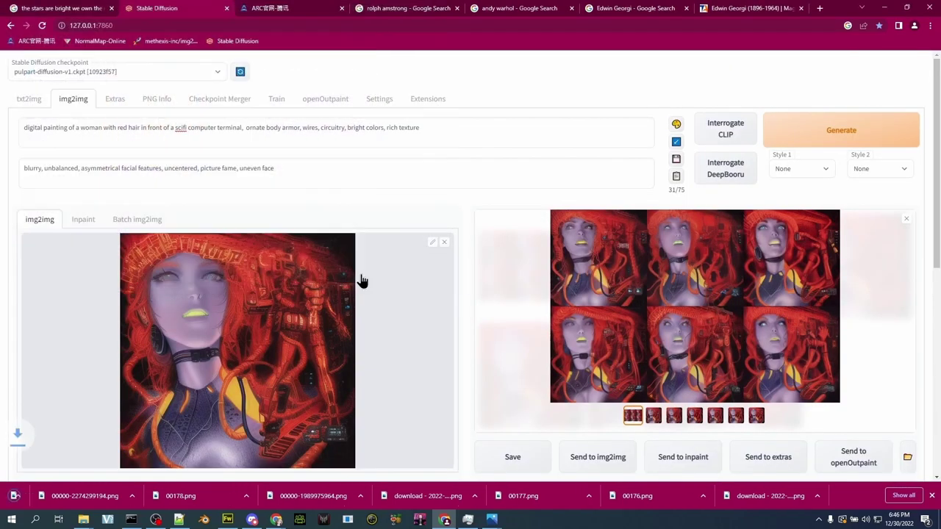
click(119, 102)
click(303, 221)
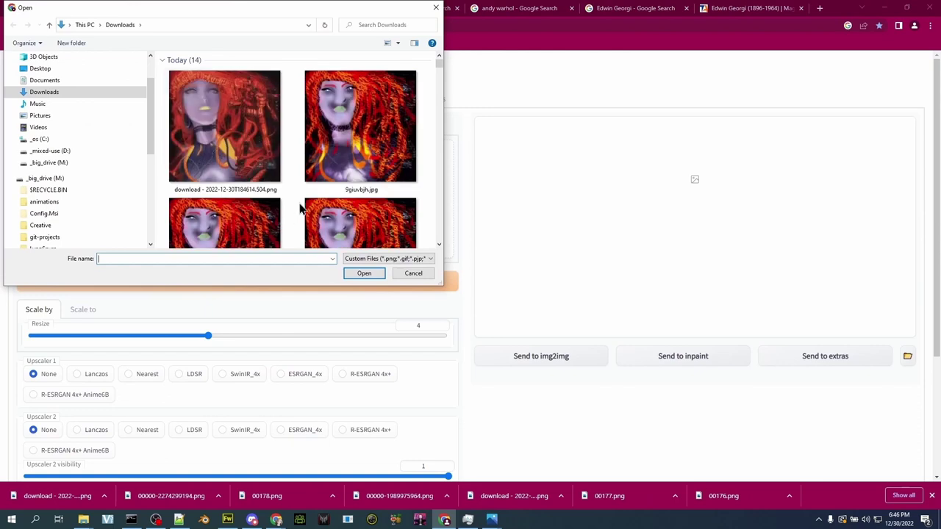
double_click(208, 134)
click(298, 374)
click(291, 430)
click(258, 282)
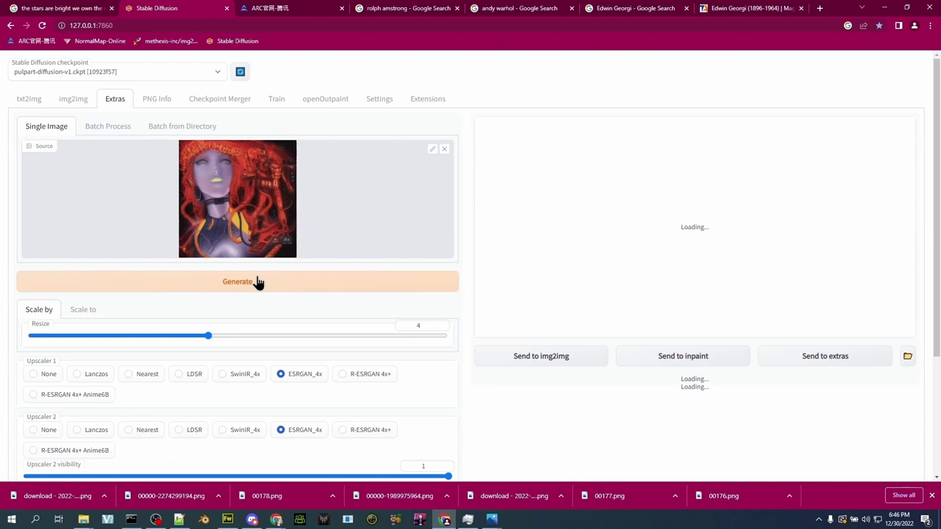
Open the upscaled result full-screen and in a new browser tab
scroll(257, 282, down, 2)
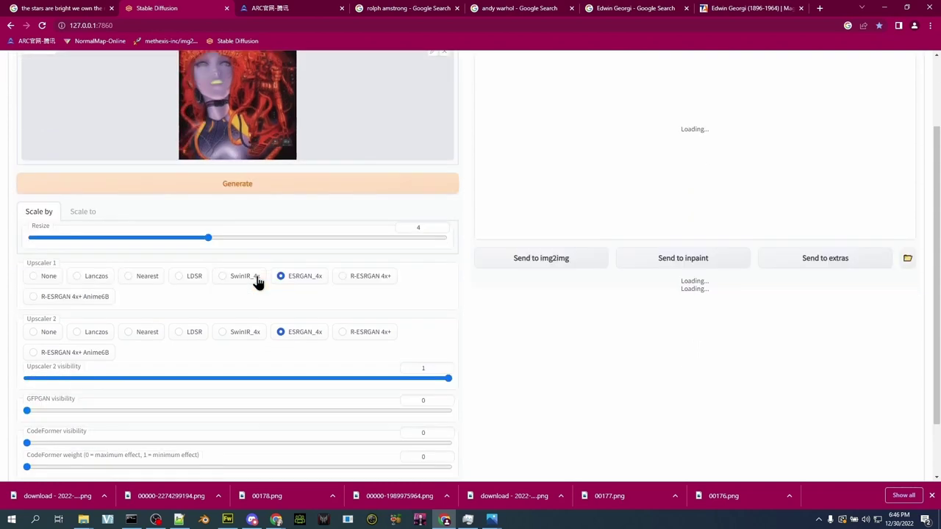
scroll(328, 299, up, 2)
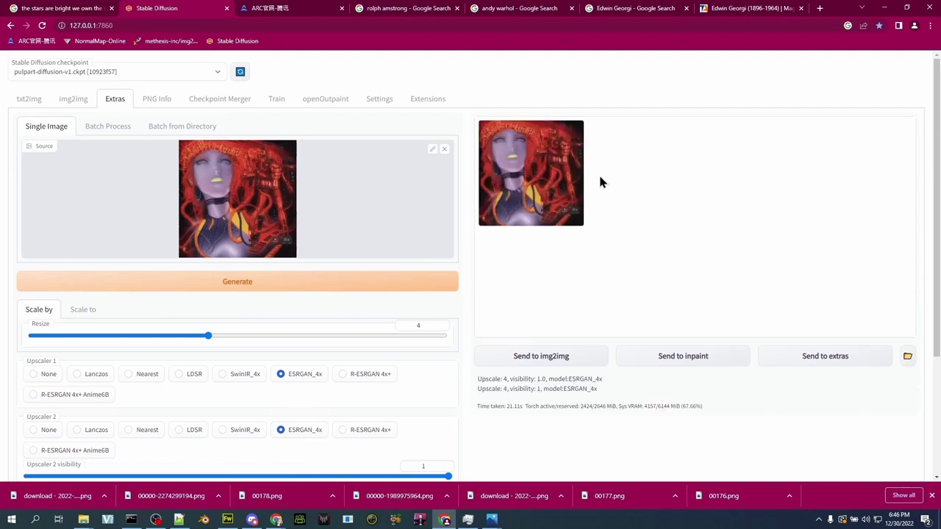
click(656, 216)
right_click(422, 247)
click(490, 255)
Inspect 00179.png at actual 2048×2048 size, then return to the Stable Diffusion tab
key(ctrl+Tab)
click(444, 236)
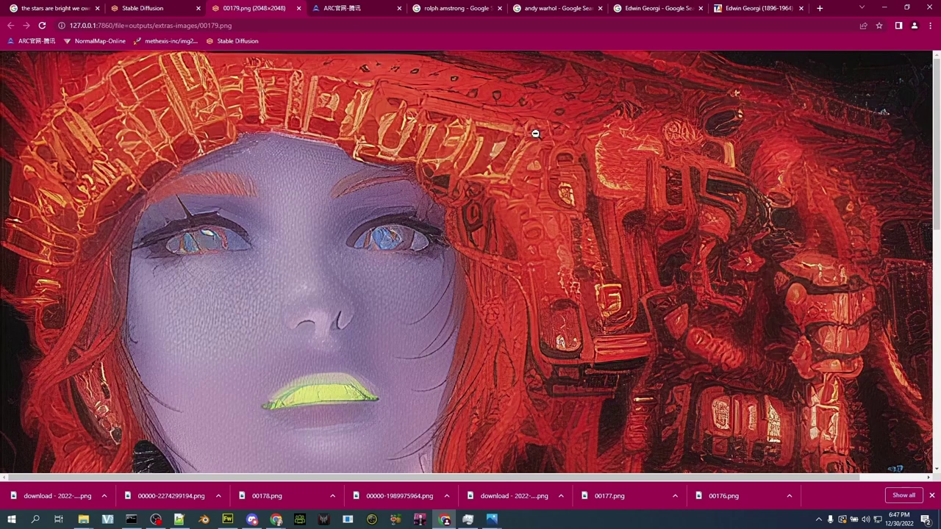
scroll(396, 296, down, 7)
scroll(396, 295, up, 7)
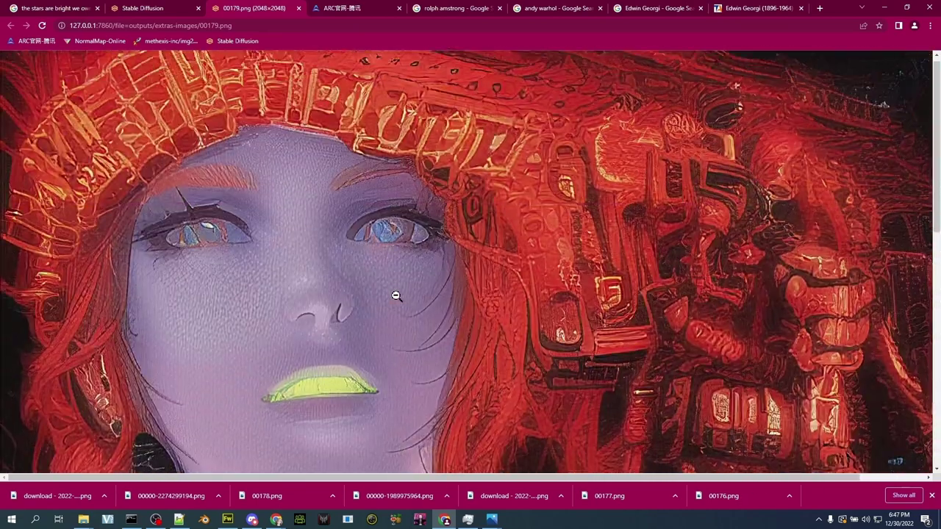
key(ctrl+shift+Tab)
Save the upscaled 00179.png to Downloads
click(675, 174)
click(73, 98)
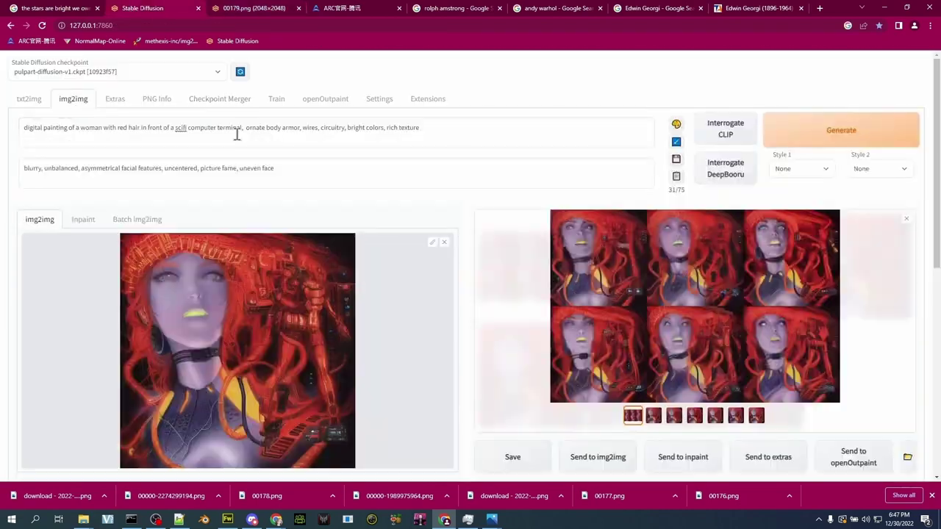
click(254, 9)
right_click(562, 259)
click(593, 277)
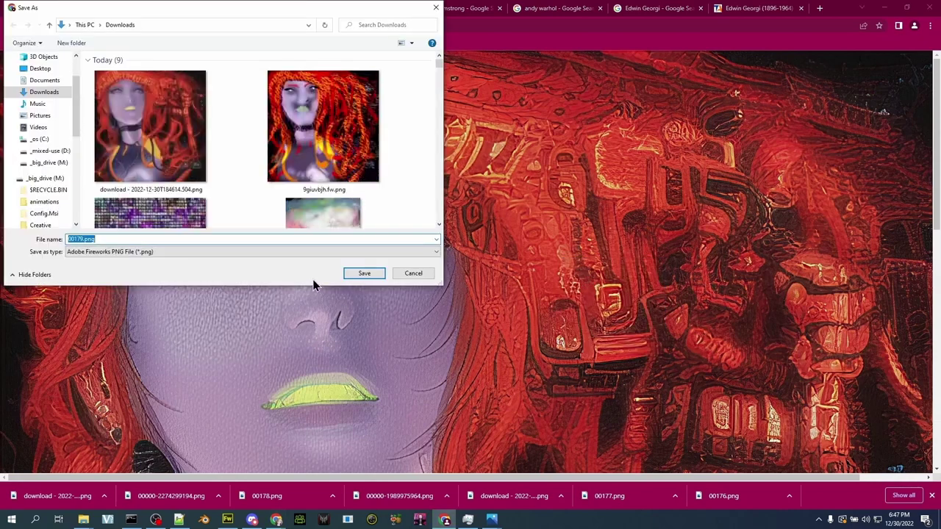
click(368, 274)
click(142, 8)
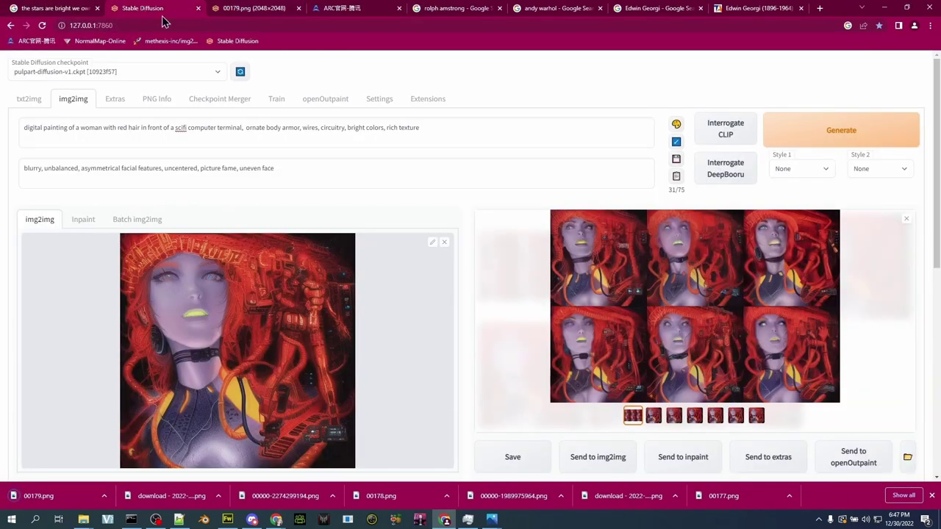
Load 00179.png as the img2img input, set Width and Height to 704, and generate
click(448, 246)
click(309, 296)
double_click(224, 125)
scroll(416, 361, down, 5)
drag(122, 286, 162, 286)
drag(124, 310, 163, 309)
scroll(465, 334, up, 2)
scroll(465, 335, up, 4)
click(906, 229)
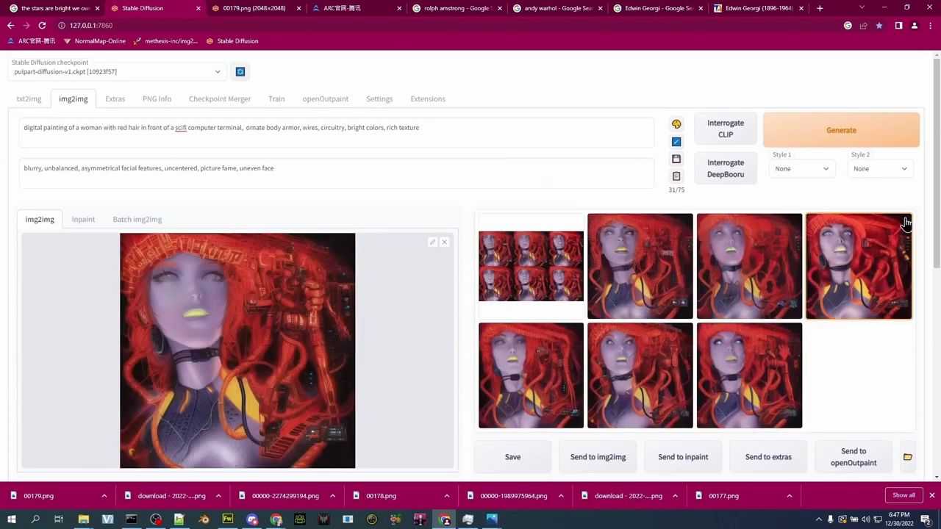
click(840, 130)
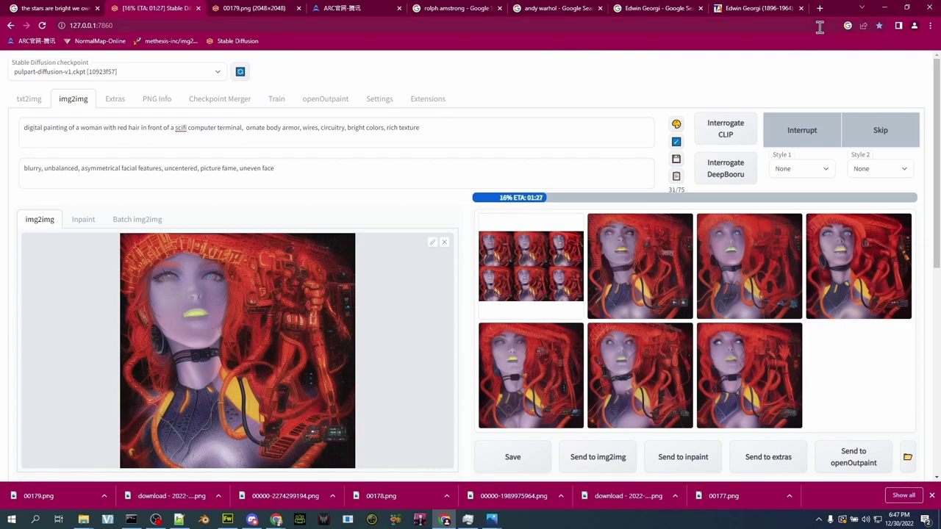
Raise the Denoising strength while the batch generates
scroll(116, 360, down, 6)
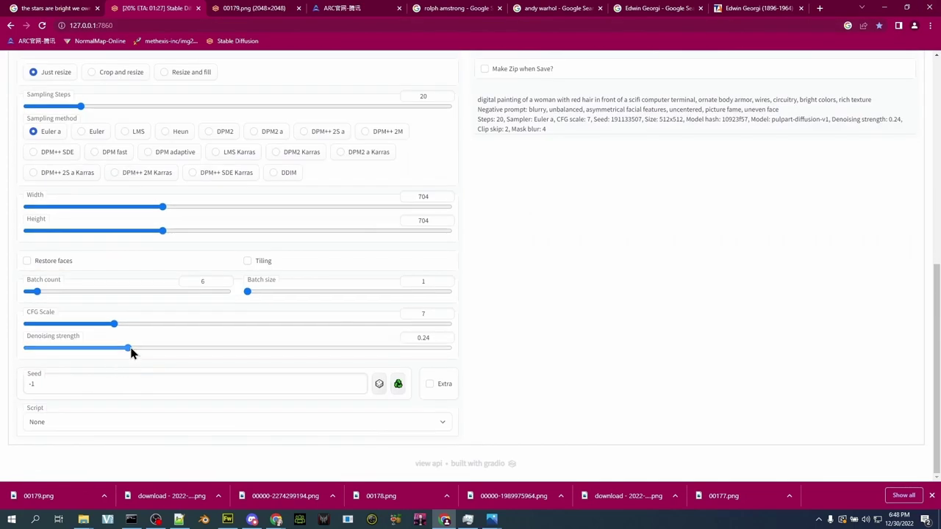
drag(132, 353, 170, 357)
scroll(294, 309, up, 10)
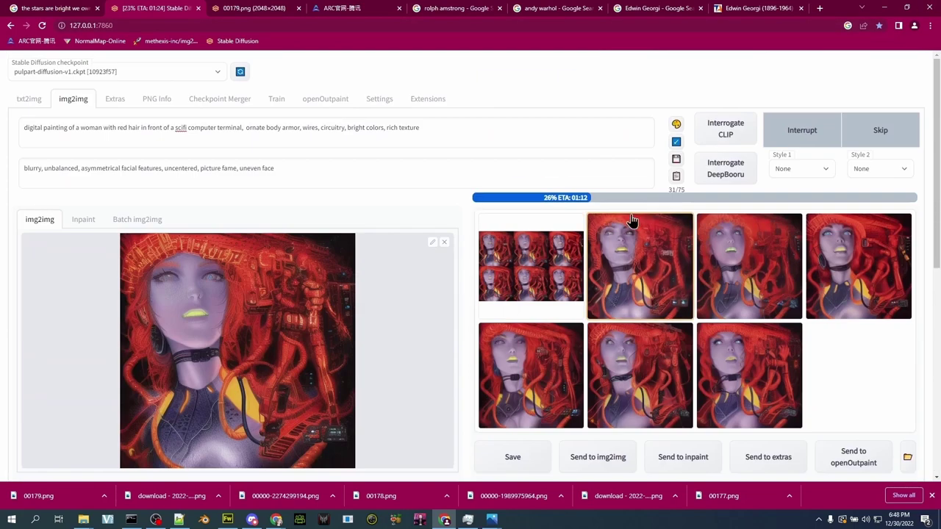
Interrupt the running batch and restart generation with the new settings
click(806, 148)
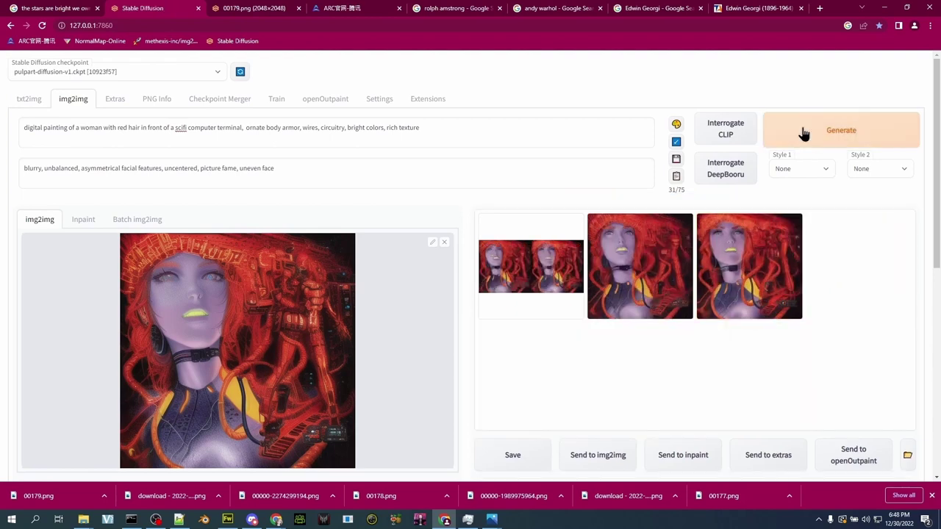
click(804, 143)
click(462, 131)
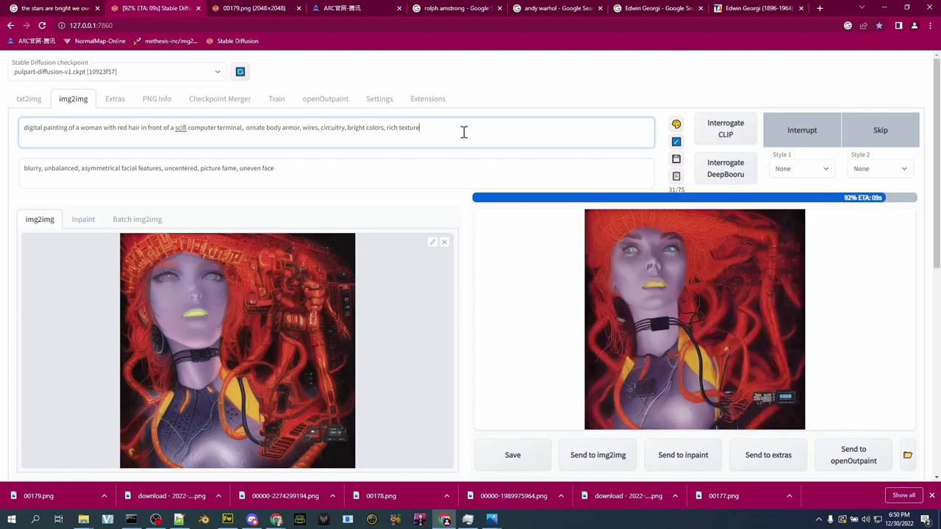
Save a cable-tangled result to Downloads as 00026-2255724355.png
click(659, 361)
right_click(413, 228)
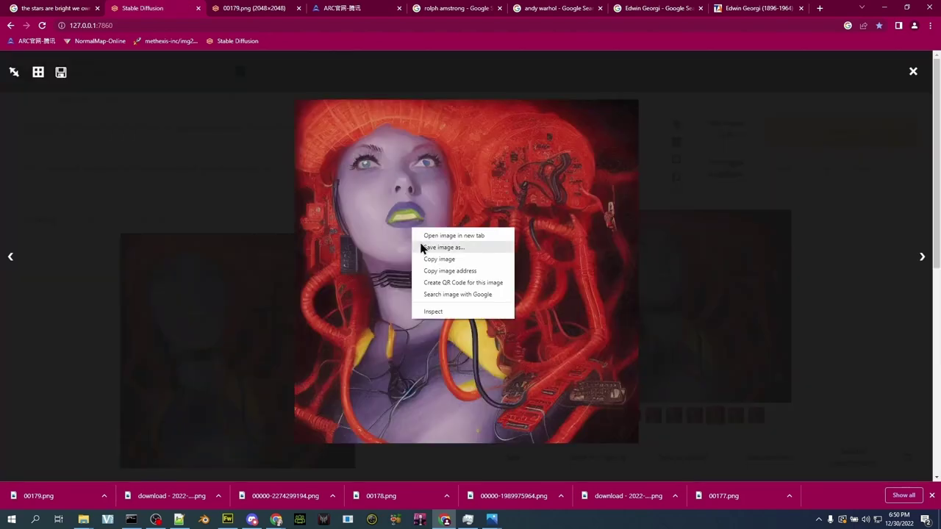
click(421, 248)
click(359, 273)
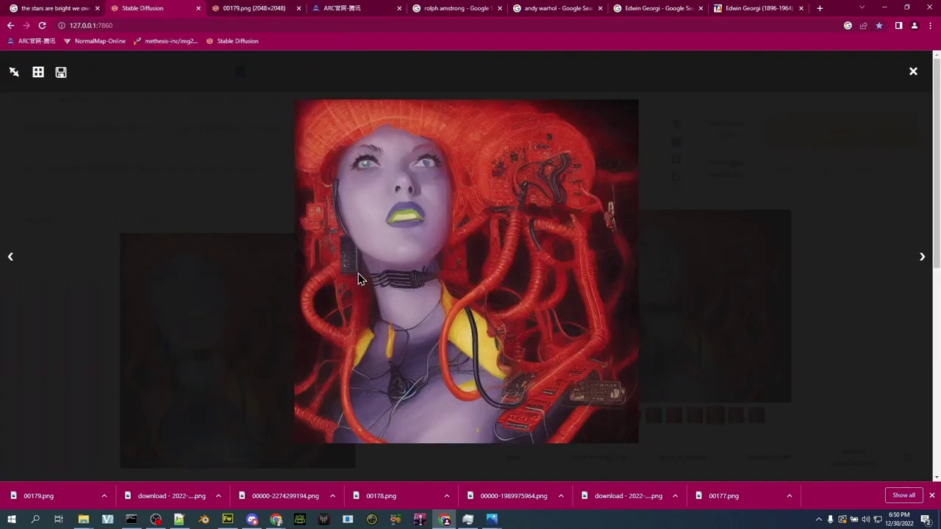
Send the result to Extras and upscale it 4× with SwinIR_4x for both upscalers
click(664, 294)
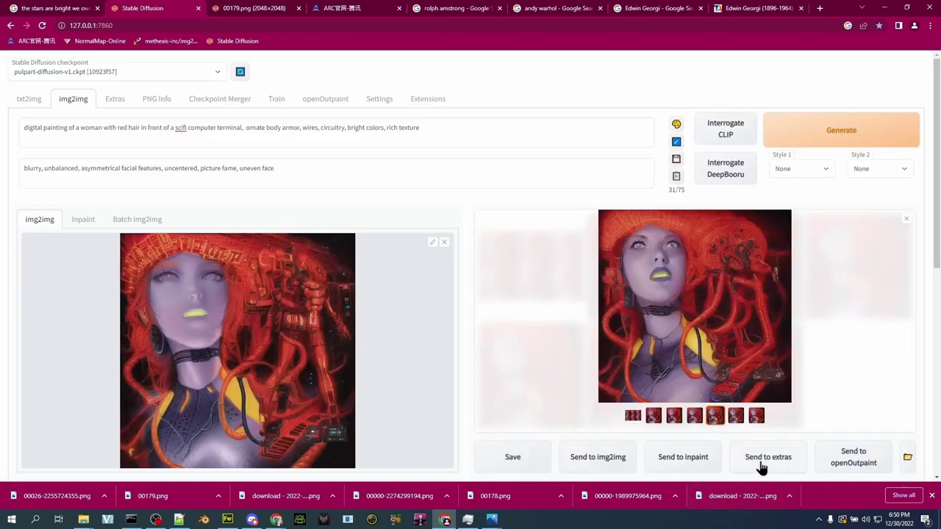
click(760, 457)
click(224, 375)
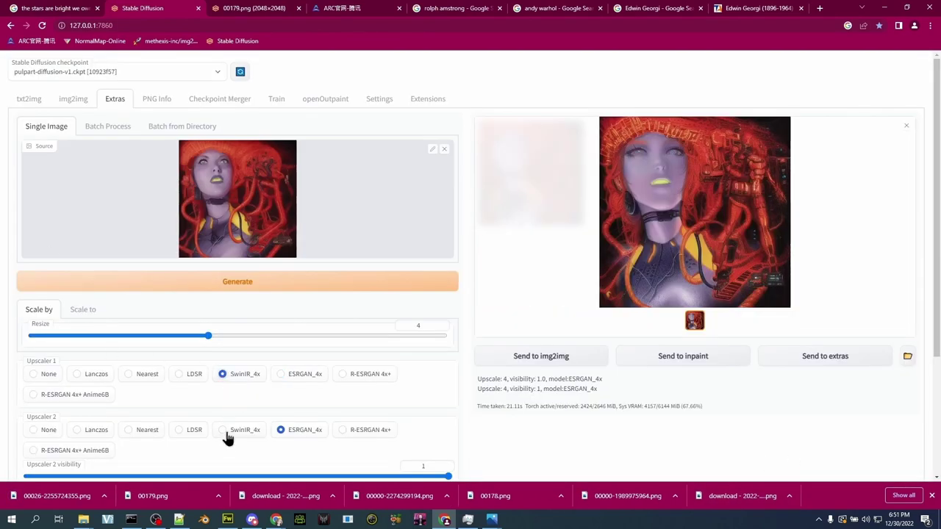
click(226, 434)
click(216, 283)
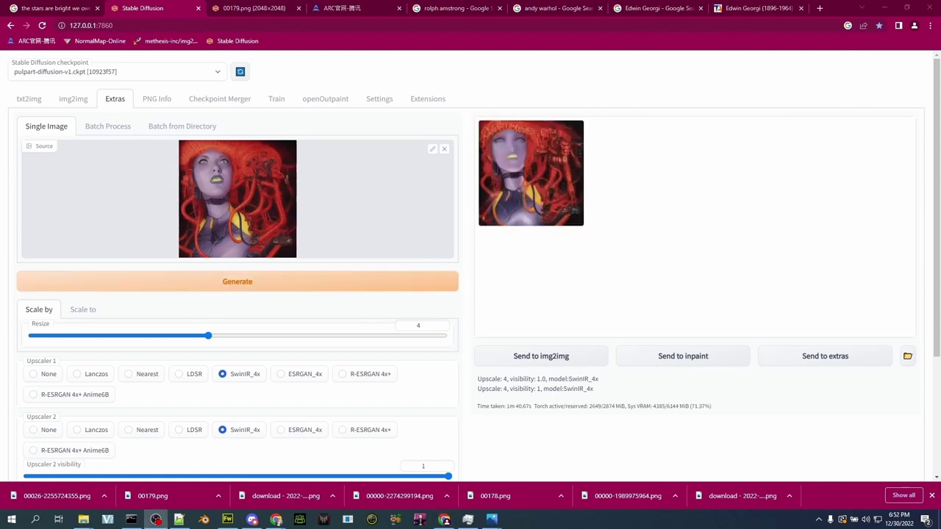
Open the upscaled image in a new tab and inspect it at actual 2816-px size
click(516, 193)
click(672, 265)
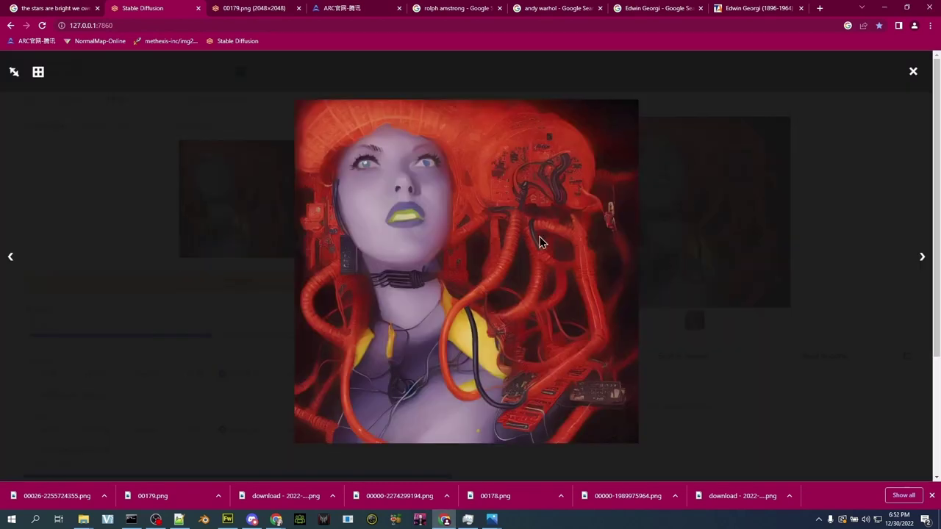
right_click(554, 275)
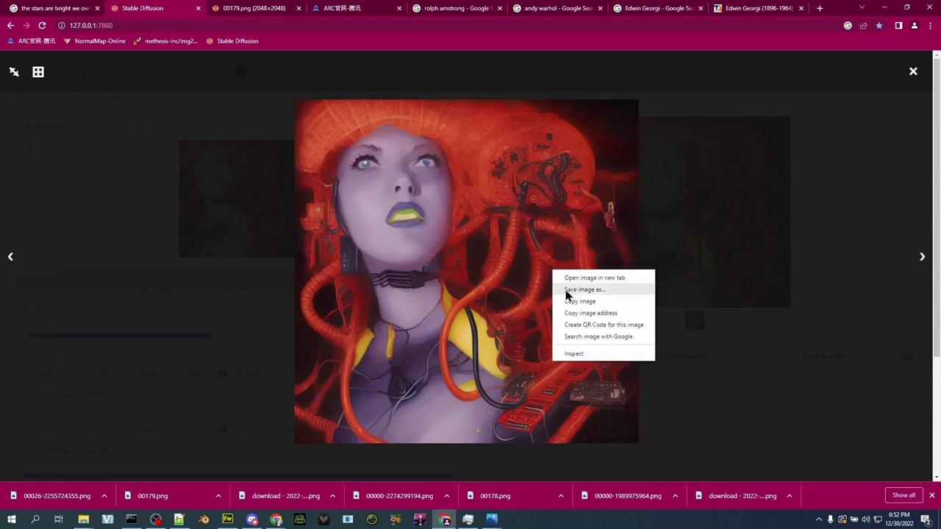
click(566, 276)
click(348, 11)
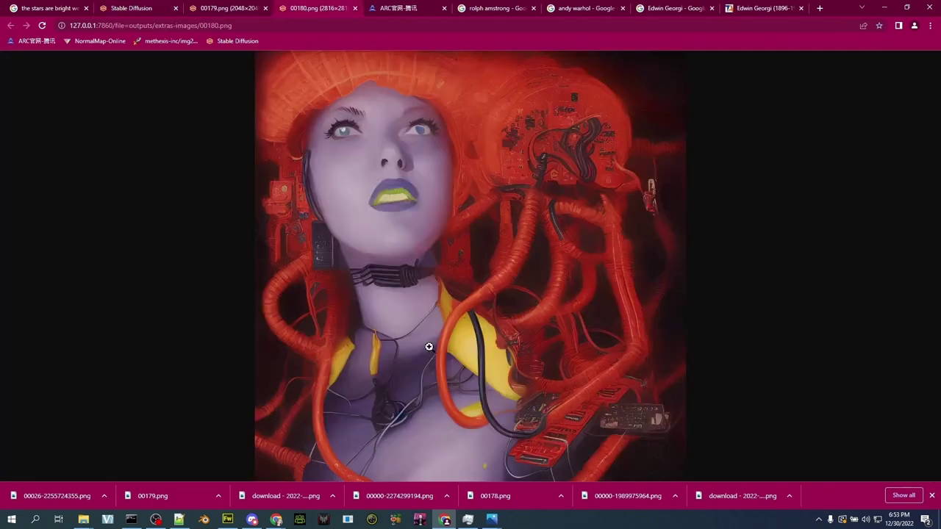
click(414, 185)
scroll(417, 213, up, 4)
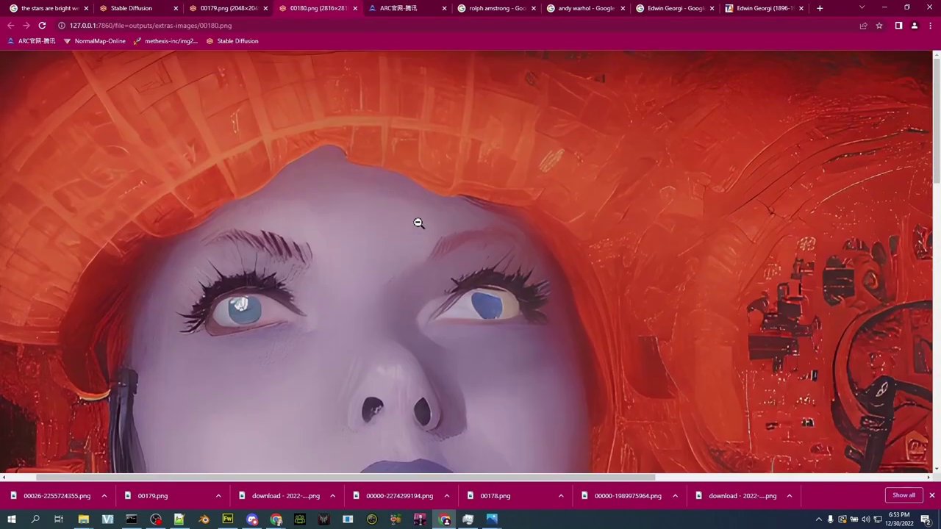
scroll(419, 221, down, 9)
scroll(420, 228, down, 10)
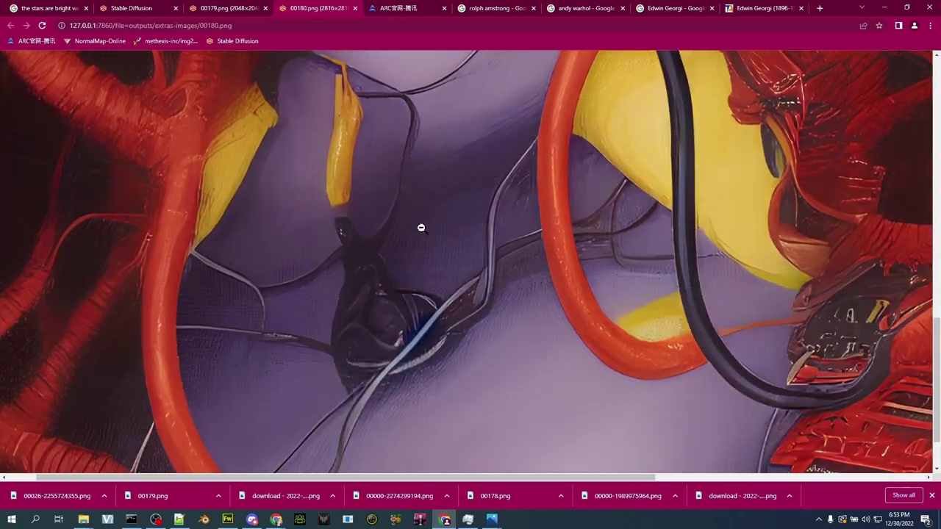
scroll(426, 232, up, 16)
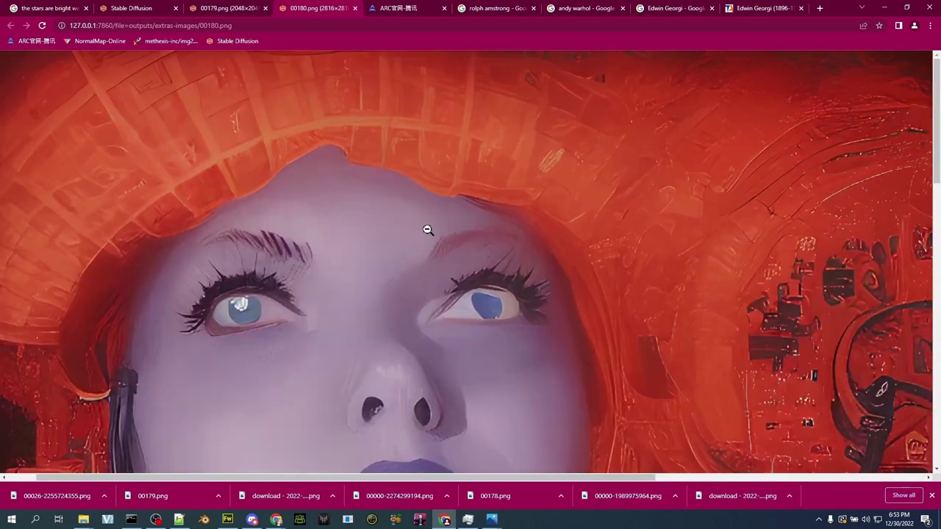
Save the image to Downloads as 00180.png and fit it to the window
right_click(293, 130)
click(337, 154)
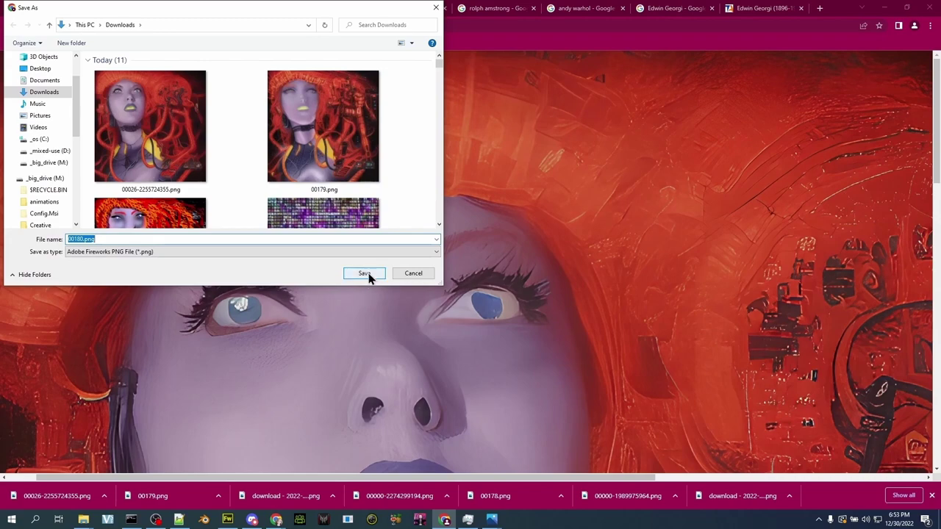
click(365, 273)
scroll(369, 271, down, 3)
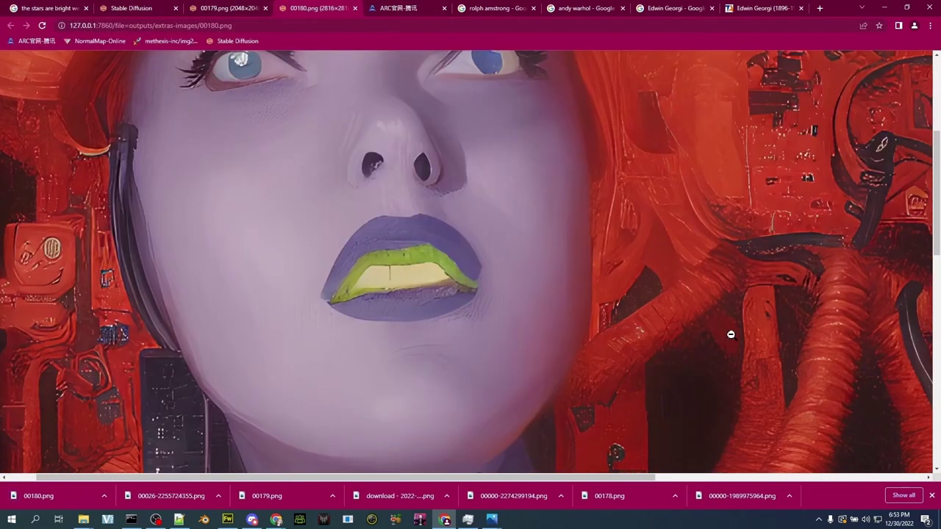
click(498, 192)
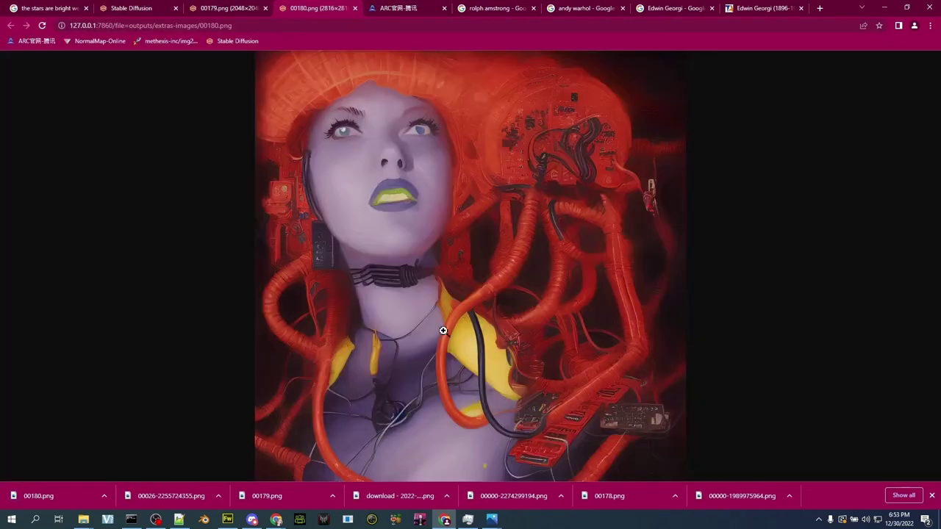